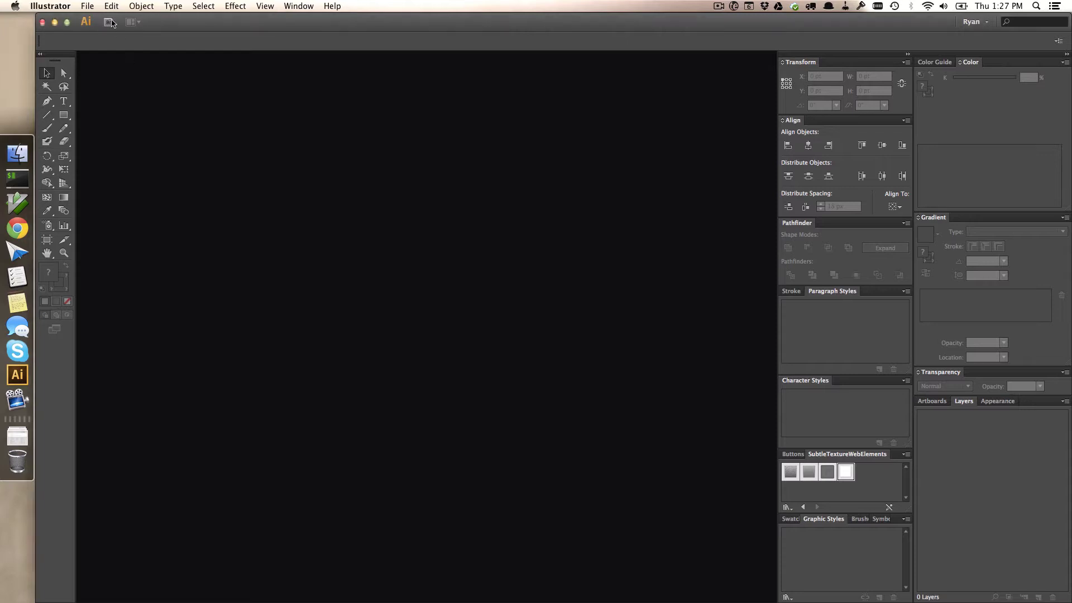
Create a new 1280 x 800 px document in RGB with Pixel preview mode and new objects aligned to the pixel grid.
left_click(88, 6)
left_click(95, 20)
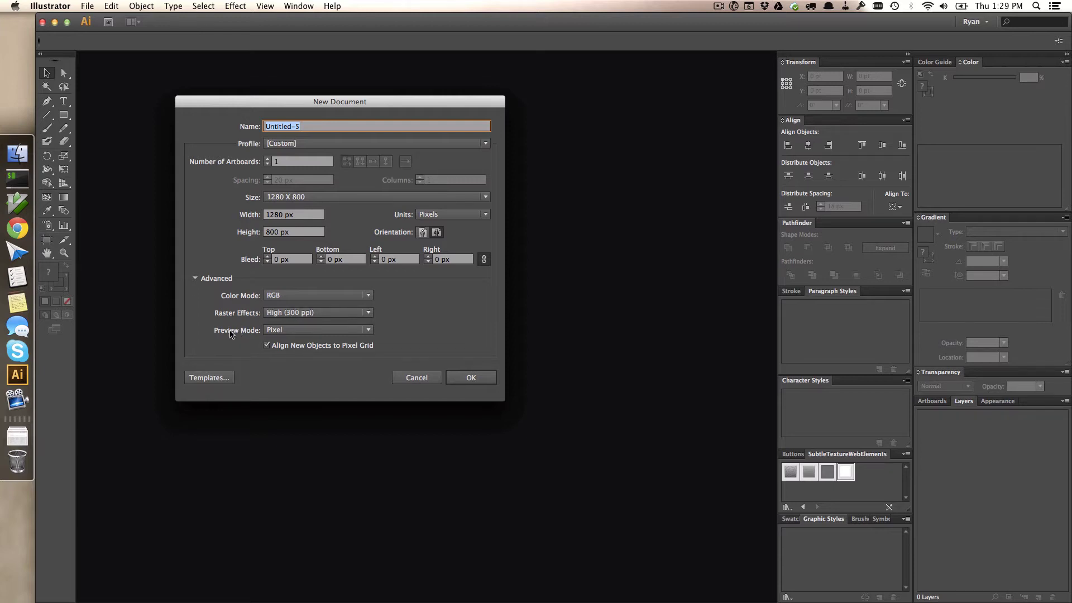
left_click(271, 331)
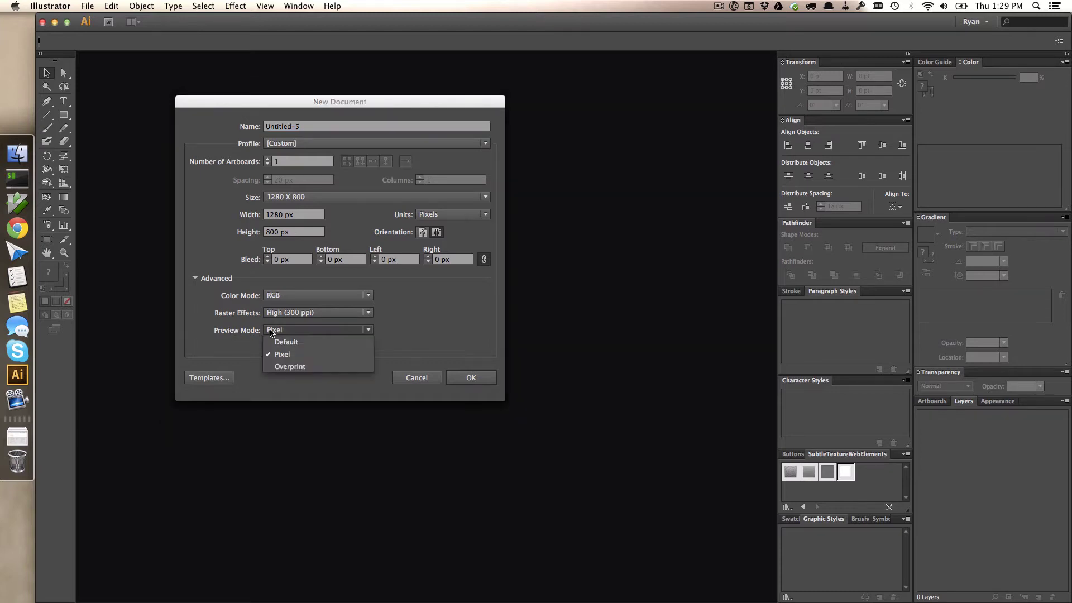
left_click(253, 332)
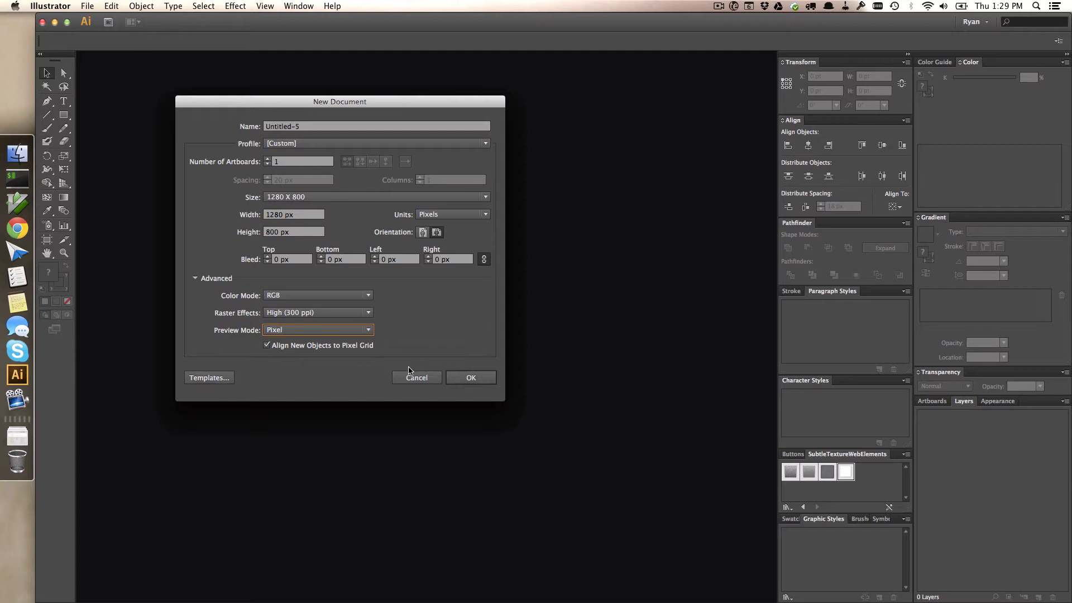
left_click(470, 378)
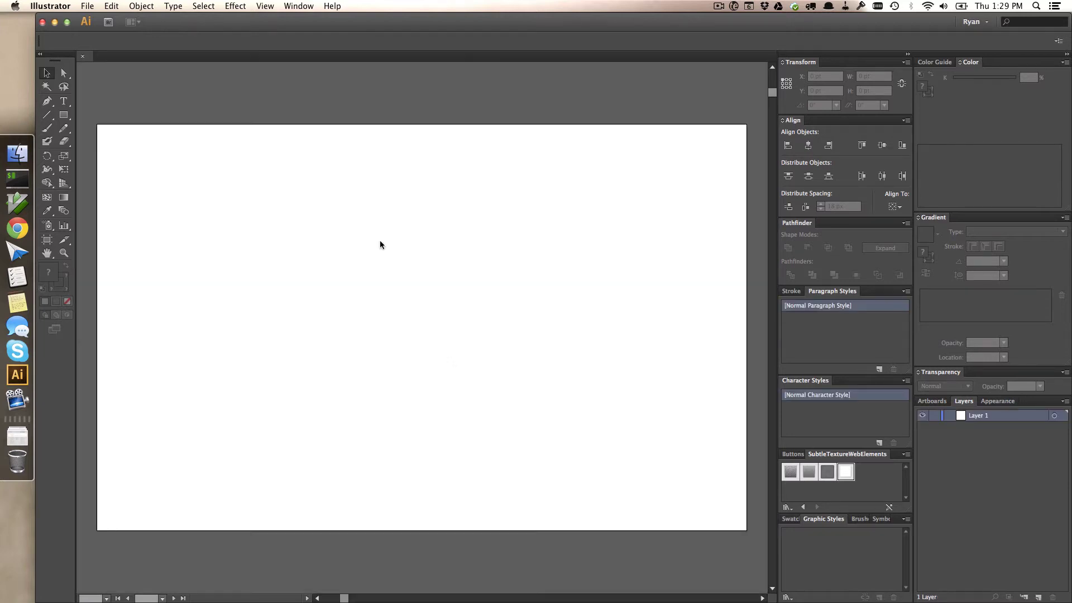
Create a rectangle 1000 px wide and 800 px high on the artboard.
left_click(64, 116)
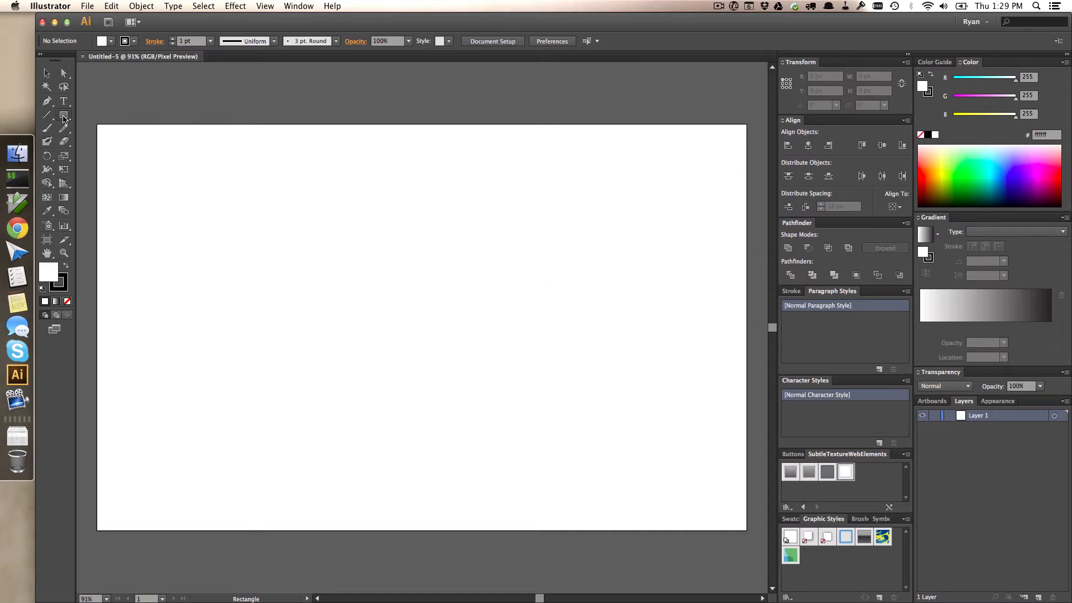
left_click(136, 136)
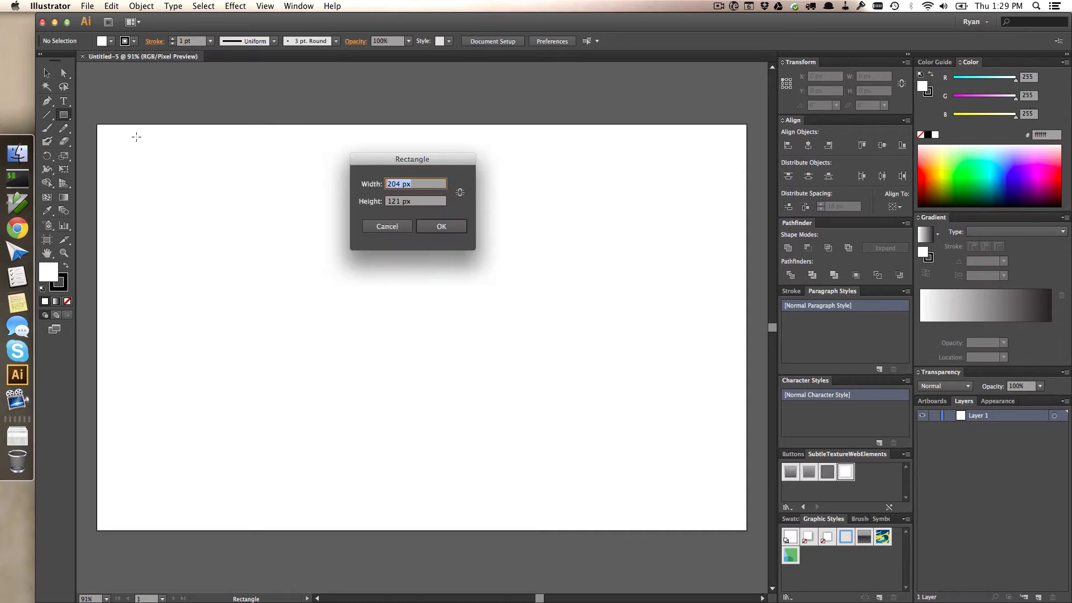
double_click(394, 202)
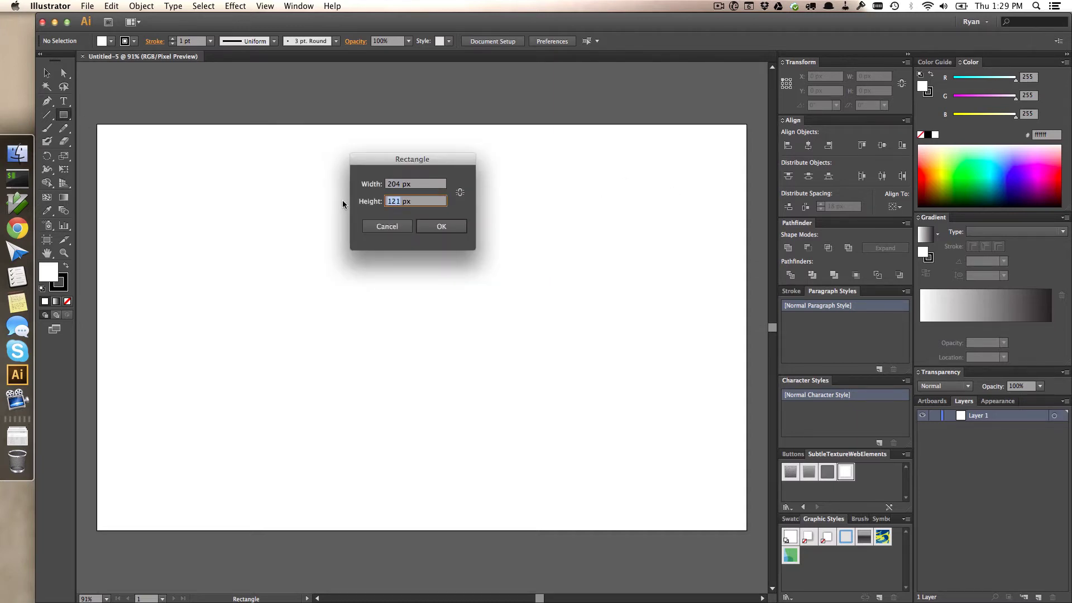
type("800")
double_click(395, 184)
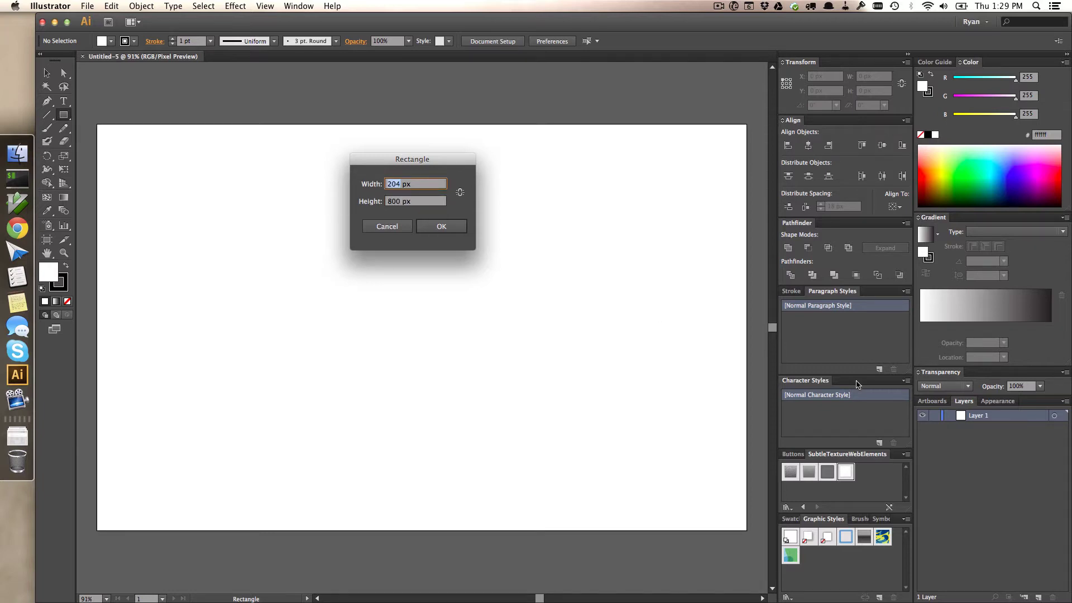
type("1000")
left_click(458, 229)
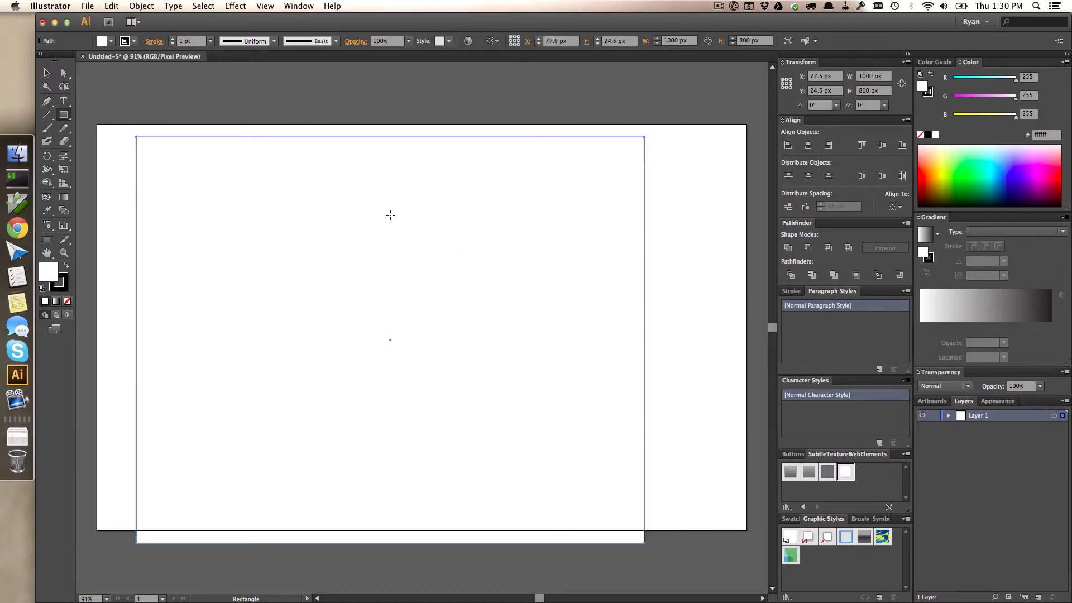
Swap the rectangle's fill and stroke colours, then remove its stroke.
left_click(66, 266)
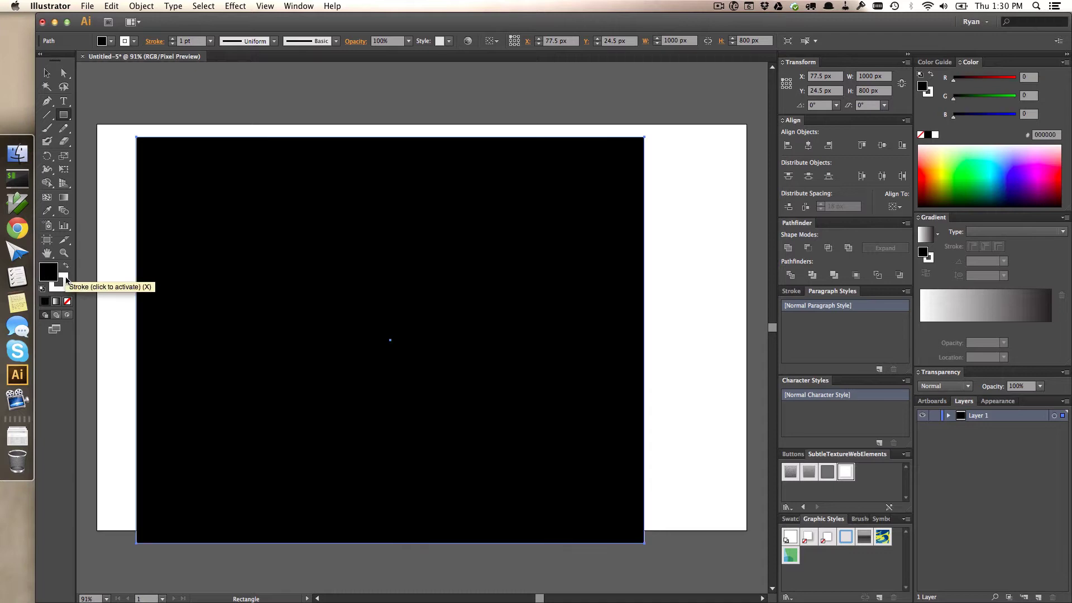
left_click(67, 301)
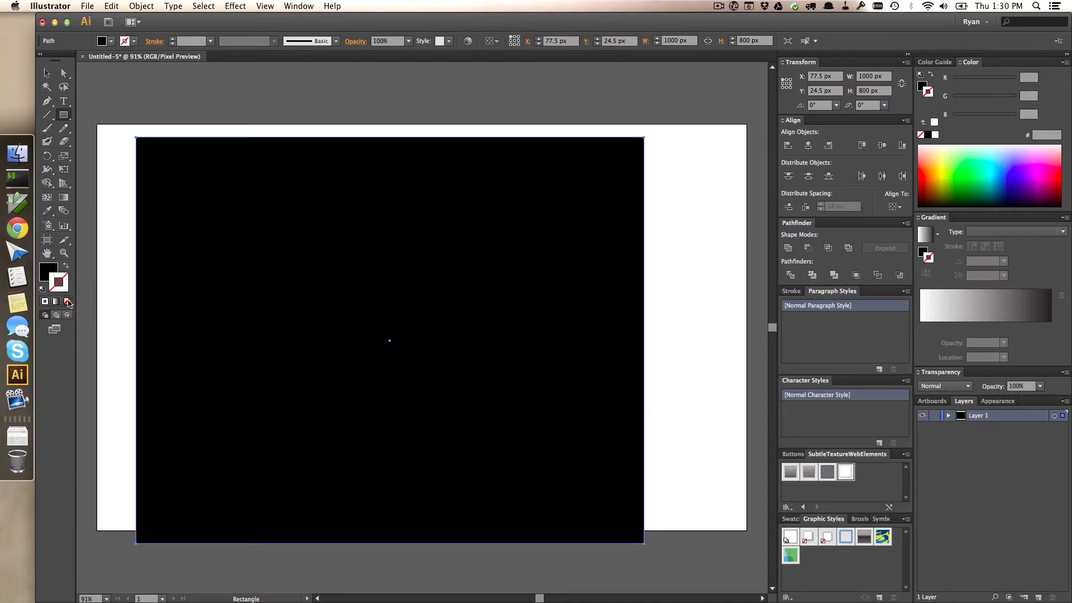
left_click(42, 271)
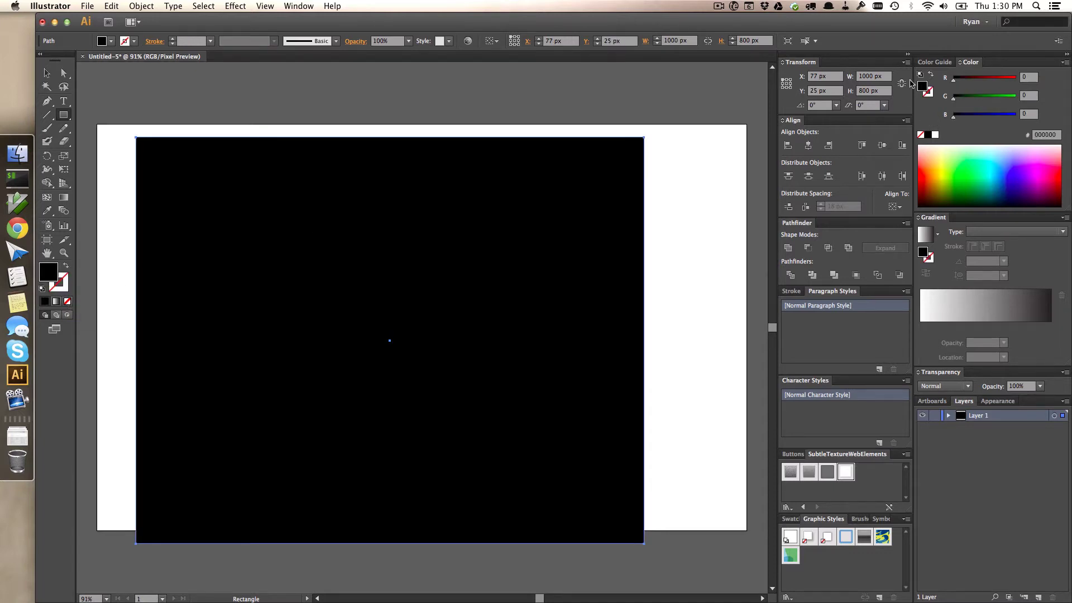
Switch the colour sliders to Grayscale and set the rectangle's fill to 25% black.
left_click(1066, 63)
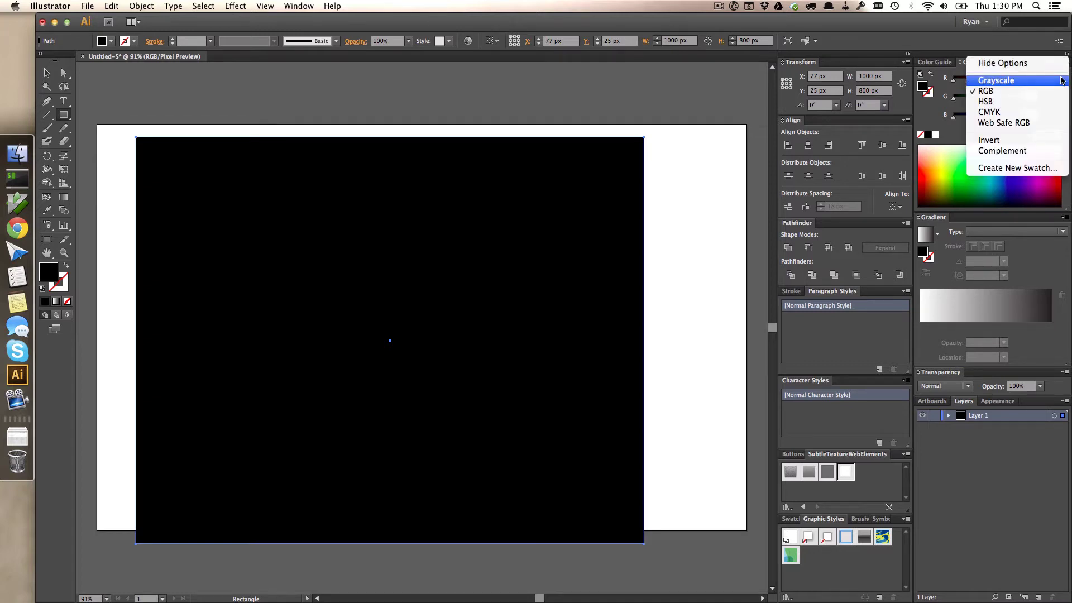
left_click(1062, 81)
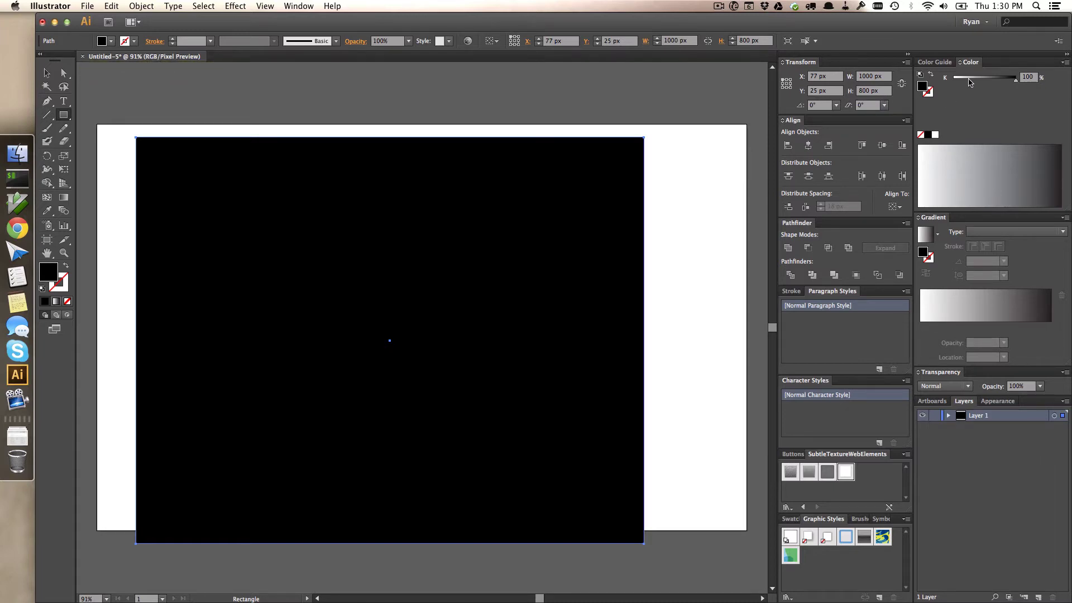
left_click(970, 79)
left_click(1065, 62)
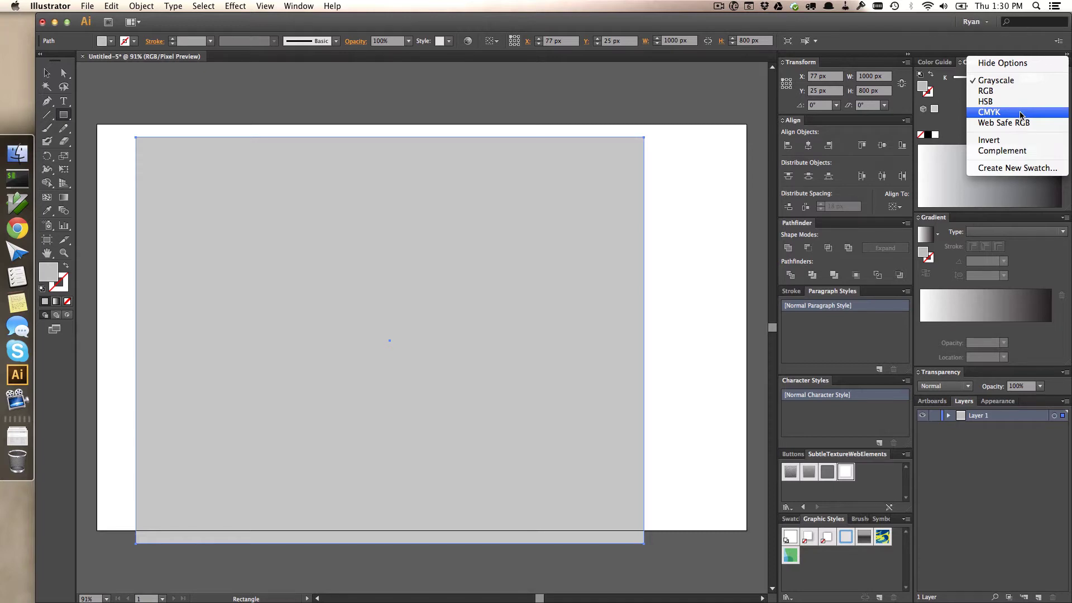
left_click(987, 80)
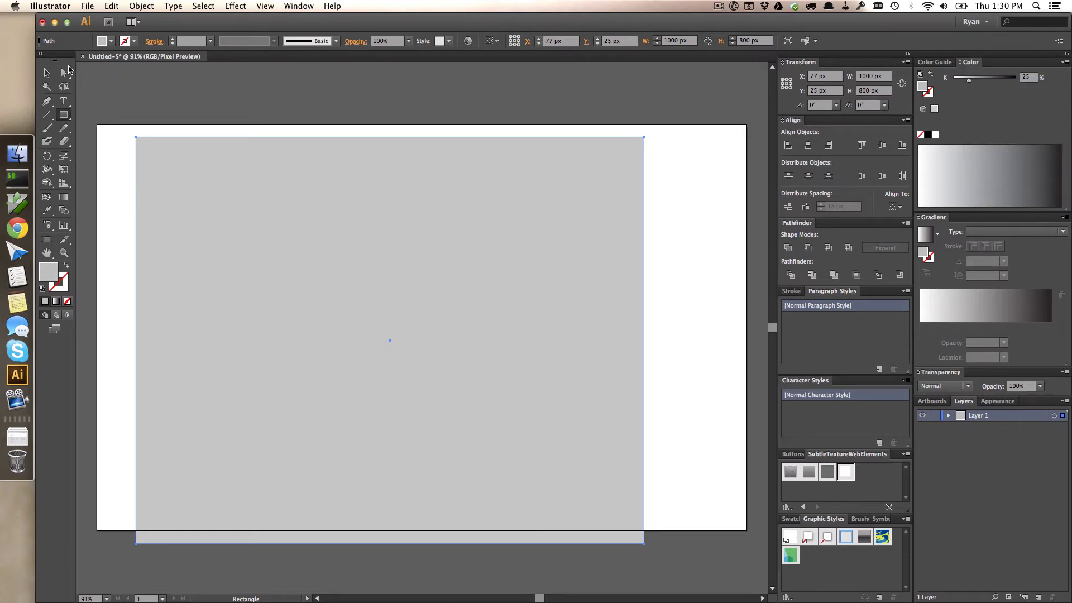
Align the rectangle to the artboard, centred horizontally and flush with the top edge, and deselect it.
left_click(47, 74)
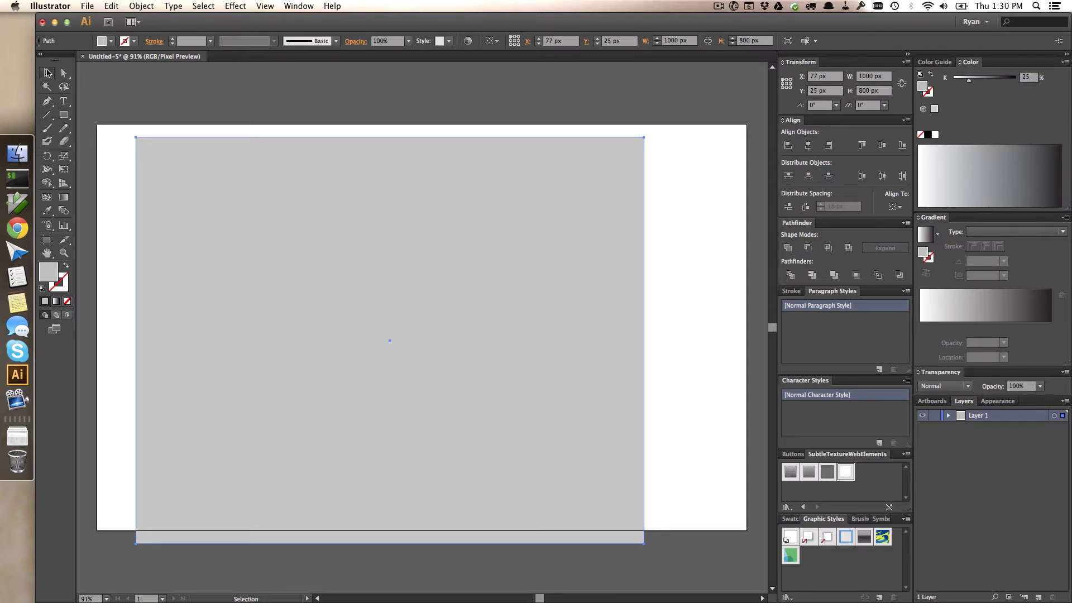
left_click(807, 144)
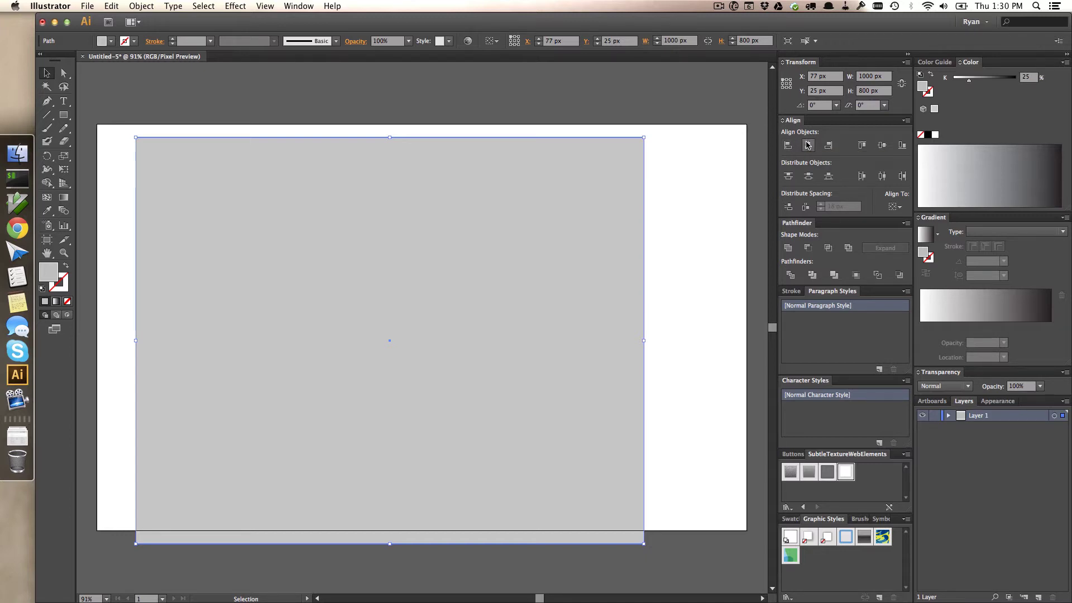
left_click(899, 207)
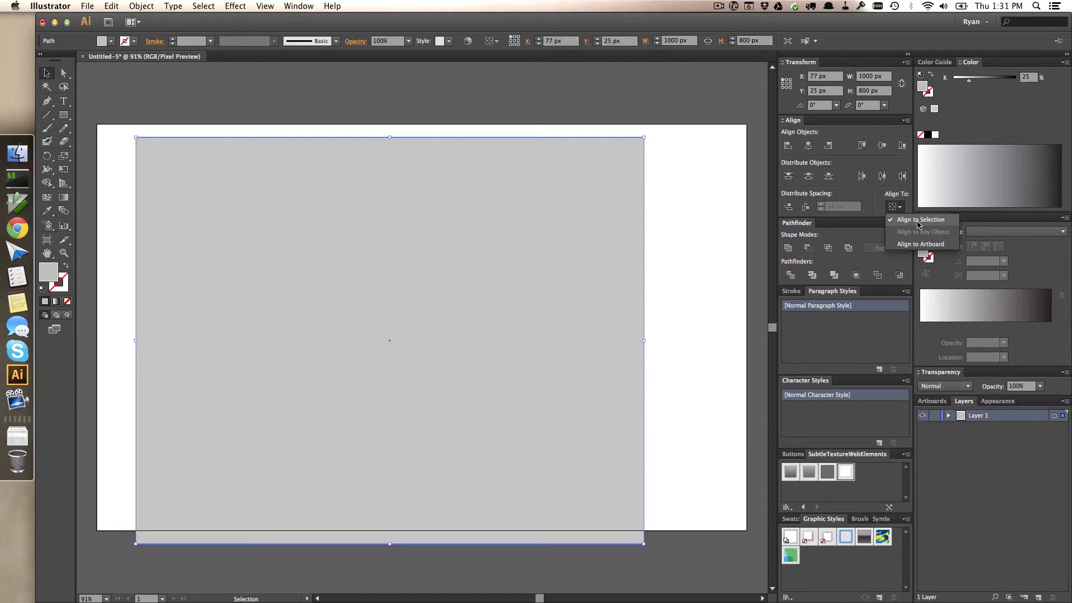
left_click(917, 245)
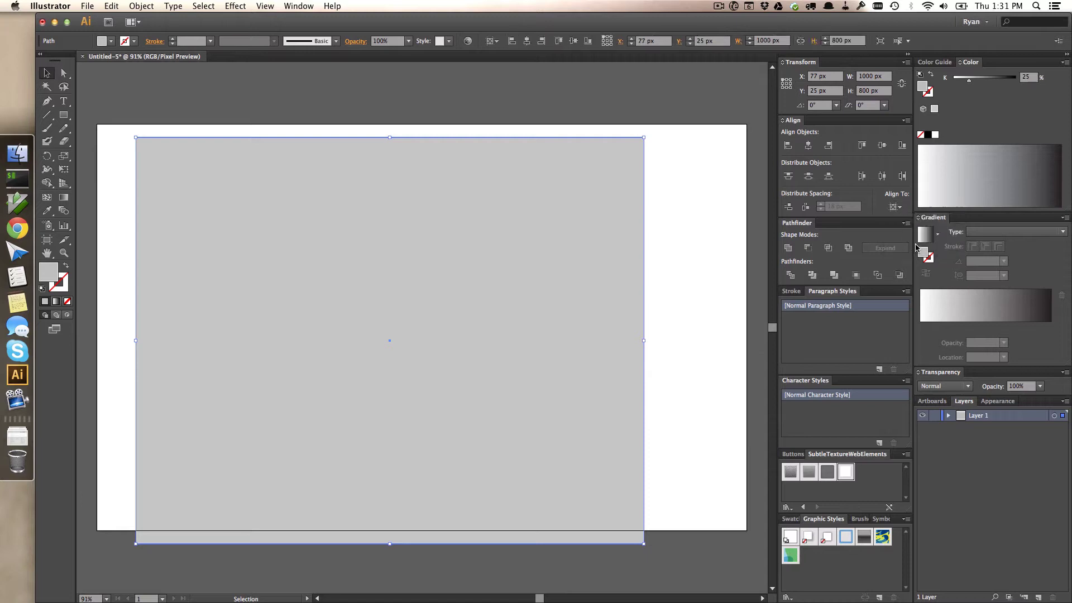
left_click(809, 147)
left_click(862, 146)
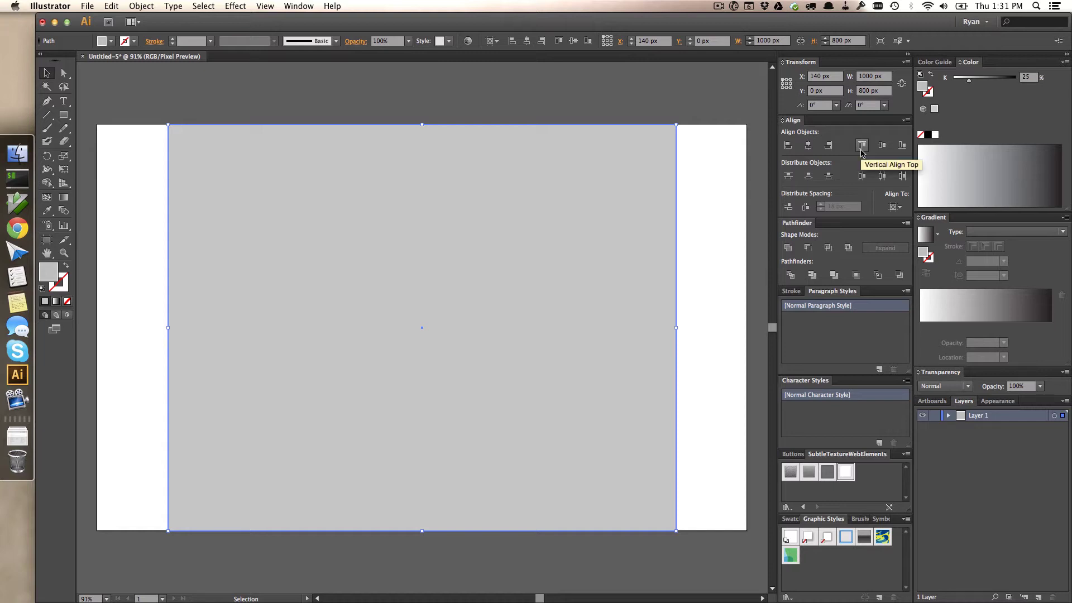
left_click(900, 207)
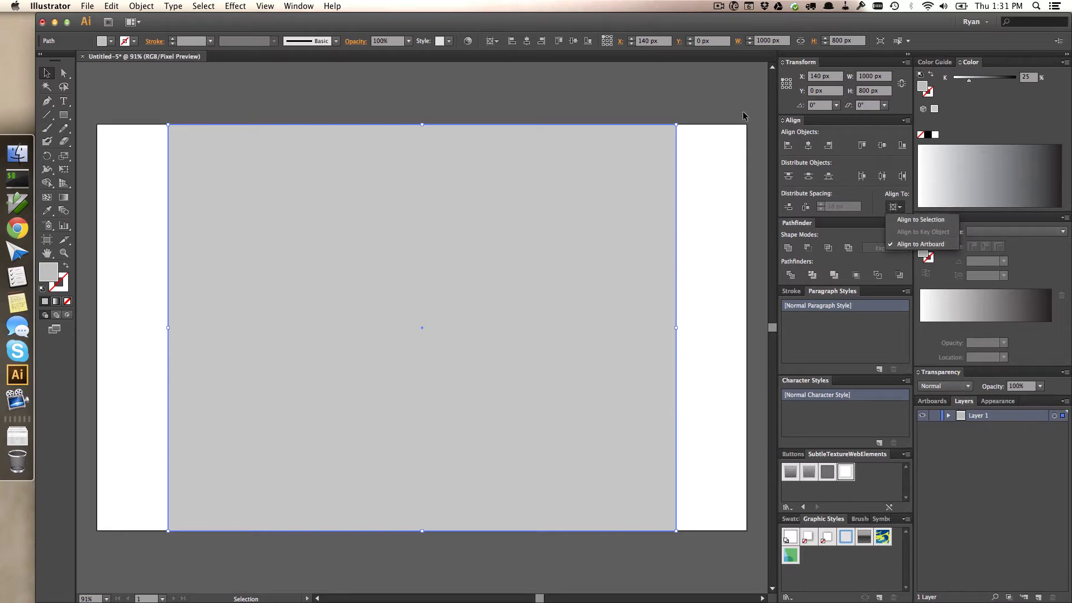
left_click(676, 71)
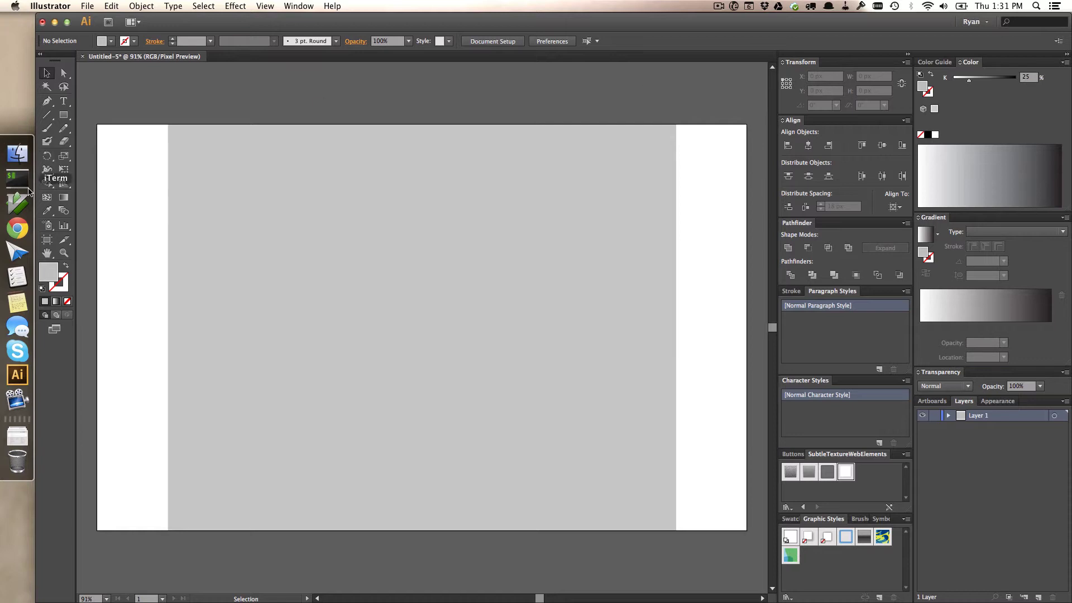
Set up Split Into Grid on the grey rectangle with preview on, 9 columns and an 18 px column gutter.
left_click(339, 205)
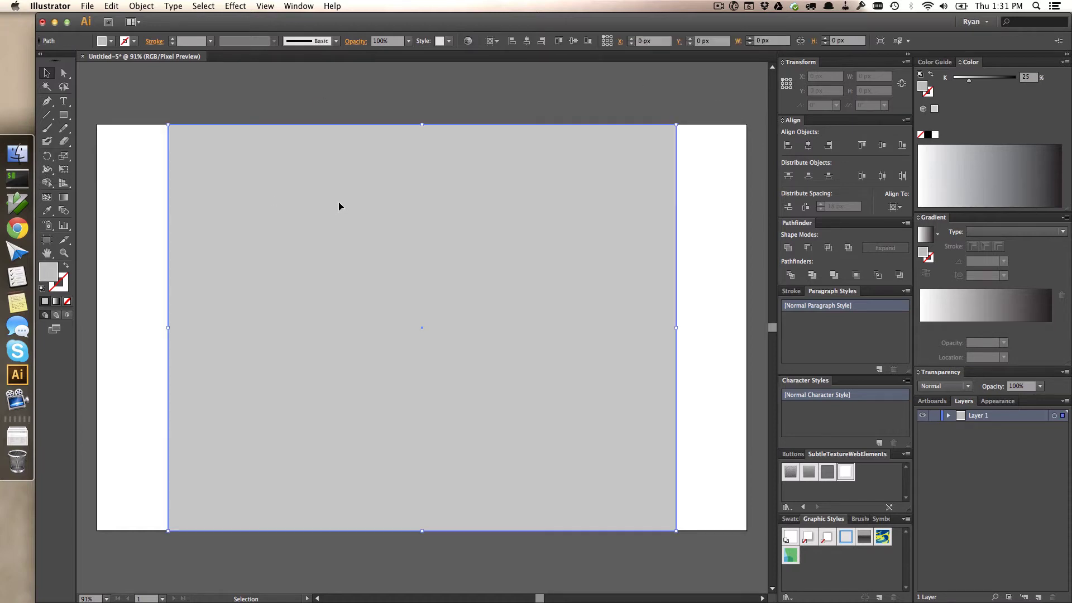
left_click(148, 5)
mouse_move(190, 218)
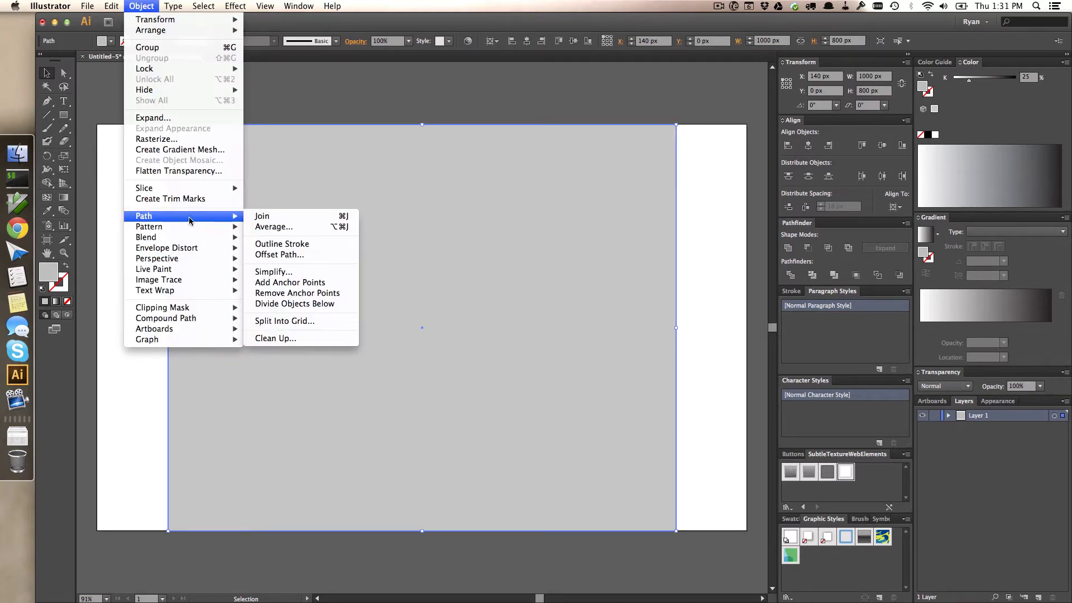
left_click(275, 323)
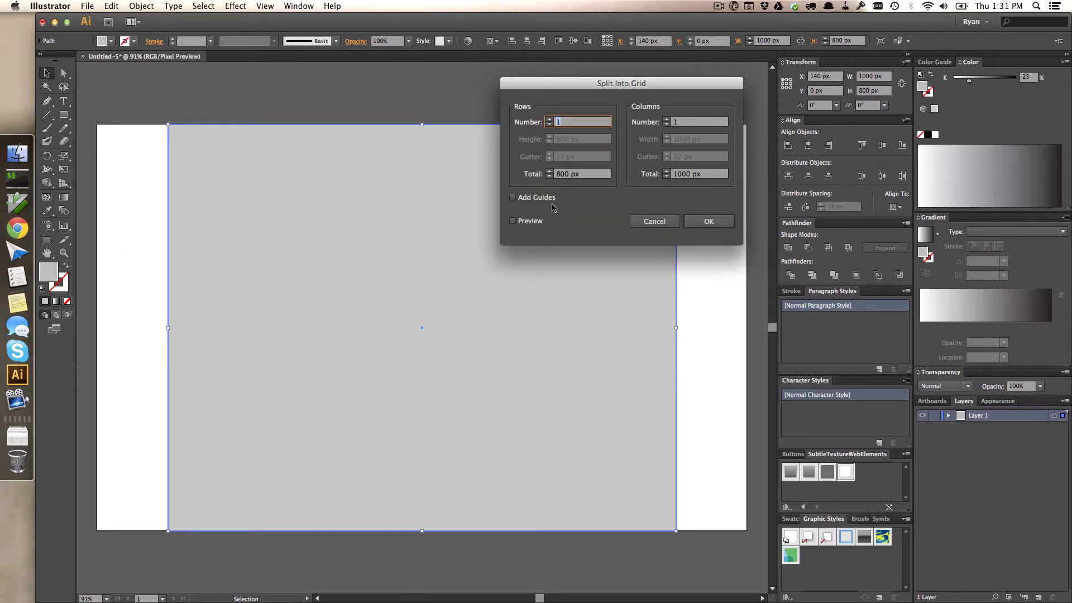
left_click(530, 221)
left_click(669, 123)
double_click(669, 123)
type("9")
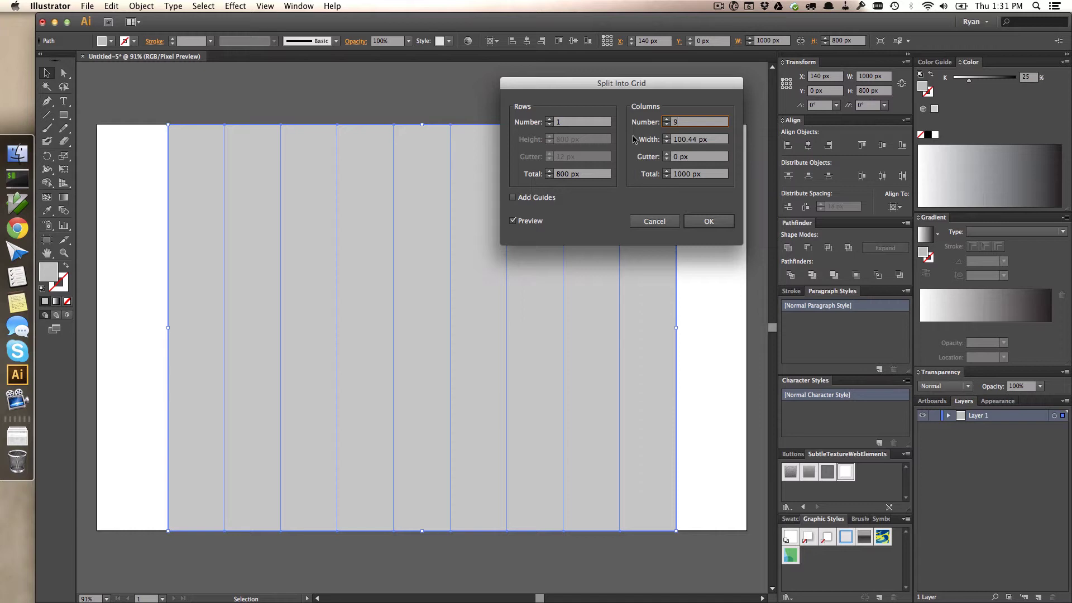
double_click(680, 158)
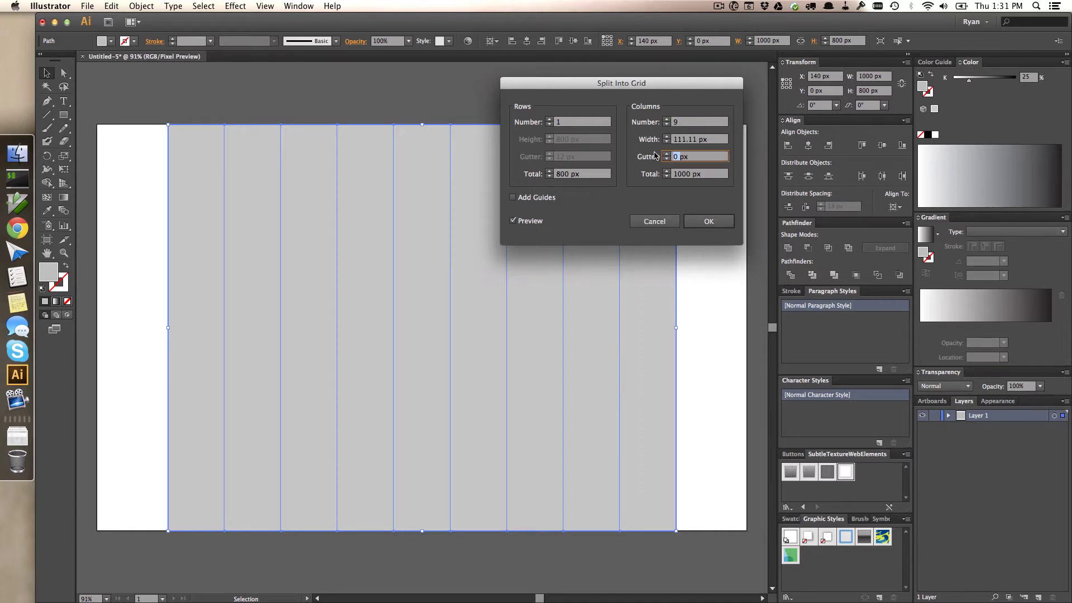
type("18")
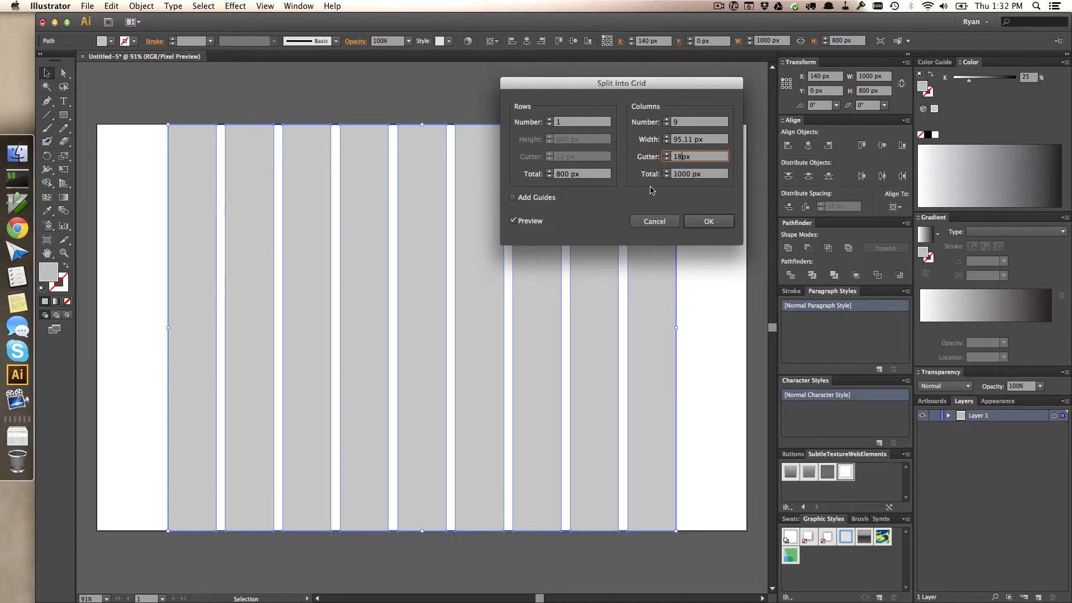
Adjust the total width of the grid columns to 999 px.
left_click(716, 175)
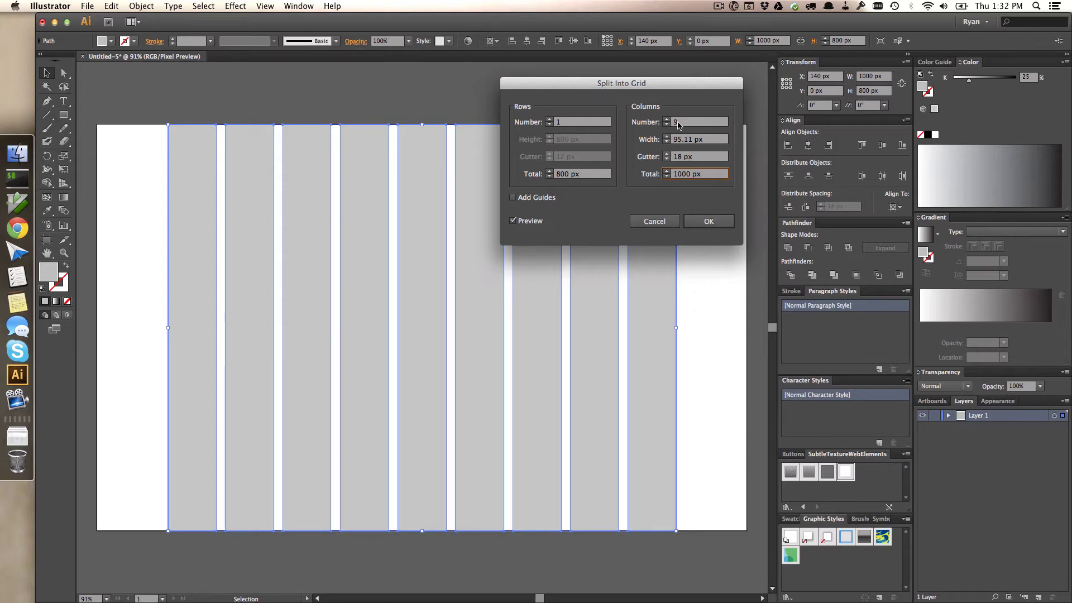
left_click(666, 177)
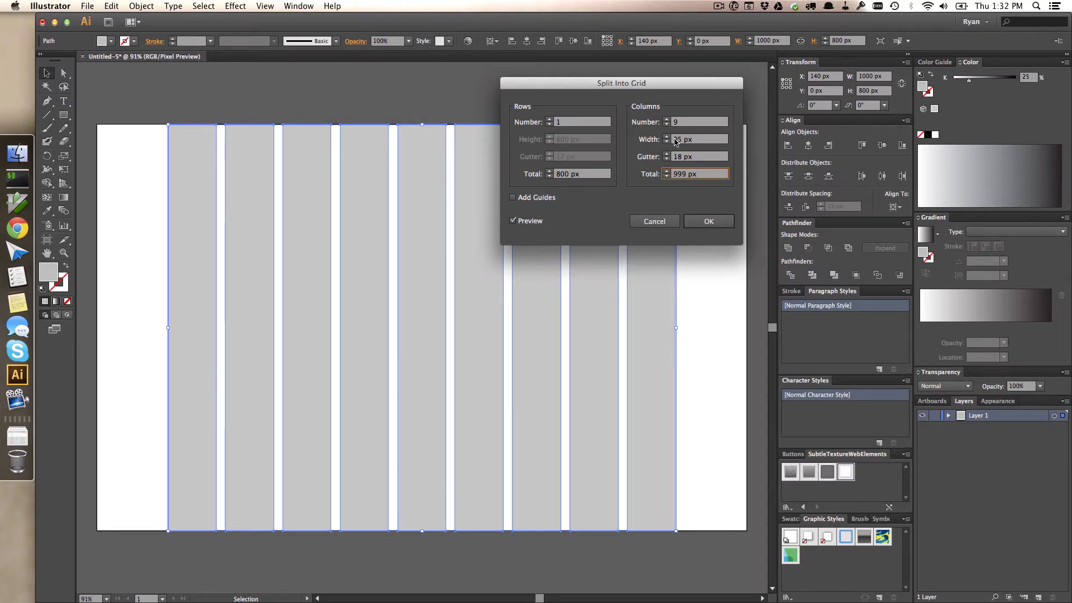
left_click(667, 171)
left_click(668, 171)
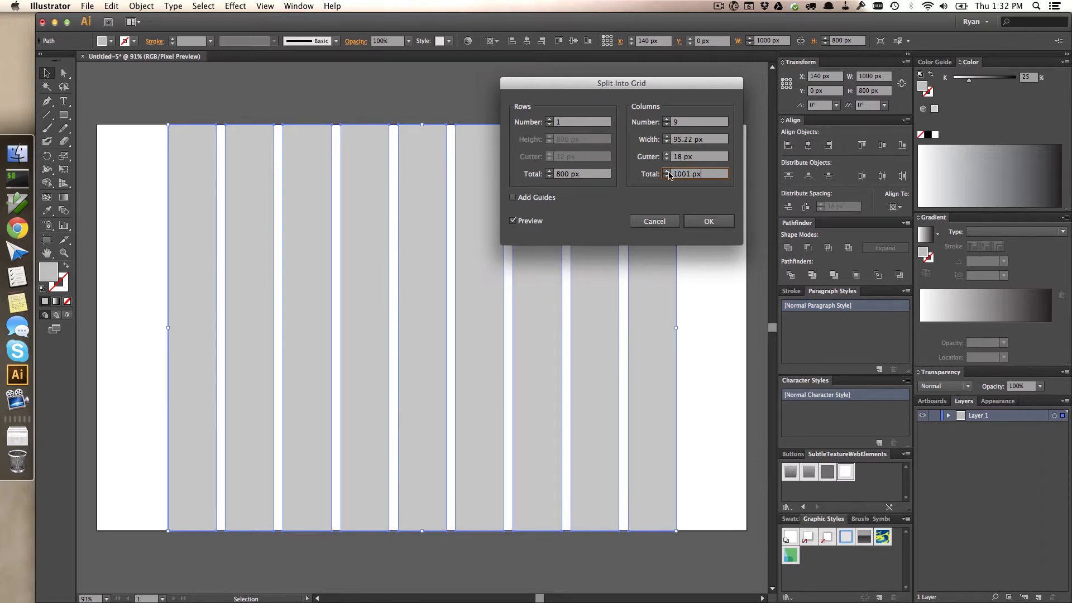
left_click(668, 176)
left_click(667, 176)
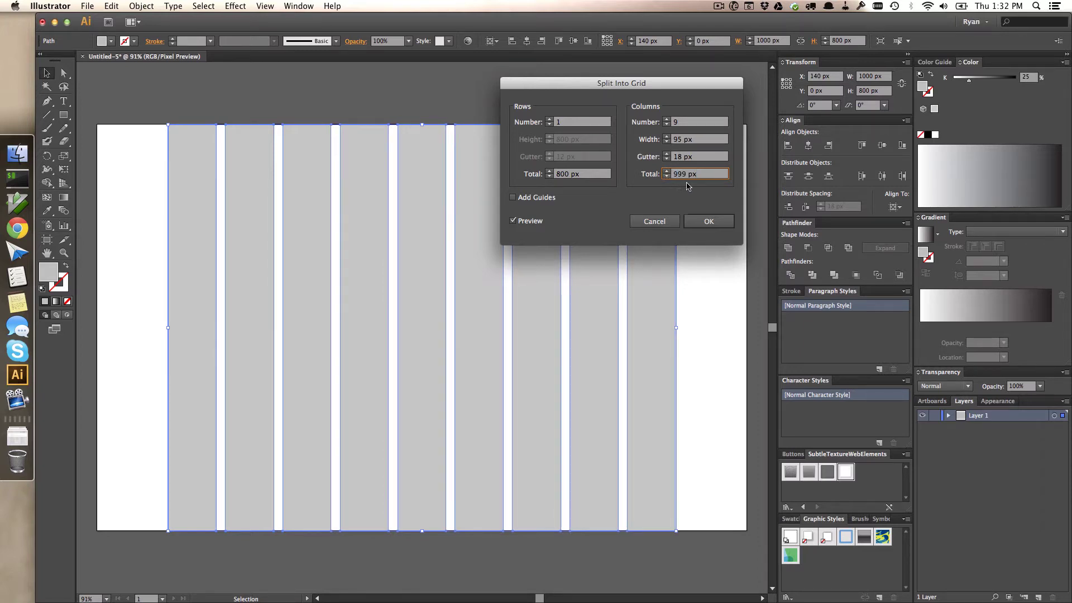
Set the column width in Split Into Grid to 96 px.
left_click(667, 137)
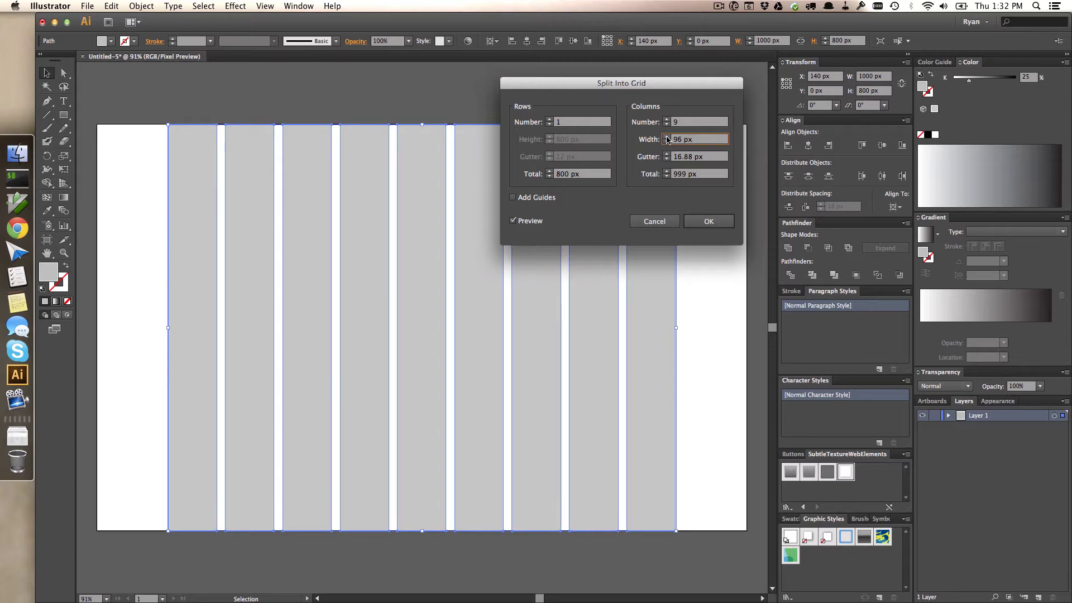
left_click(667, 137)
left_click(667, 141)
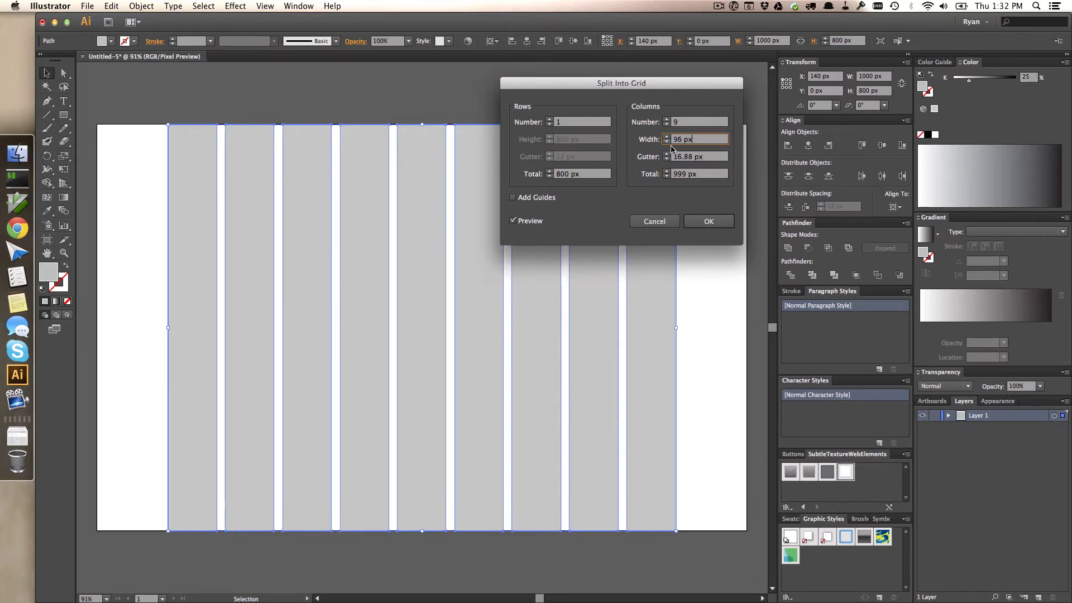
Try a columns total of 1002 px and step it back down to 999 px.
left_click(669, 173)
left_click(668, 171)
left_click(668, 171)
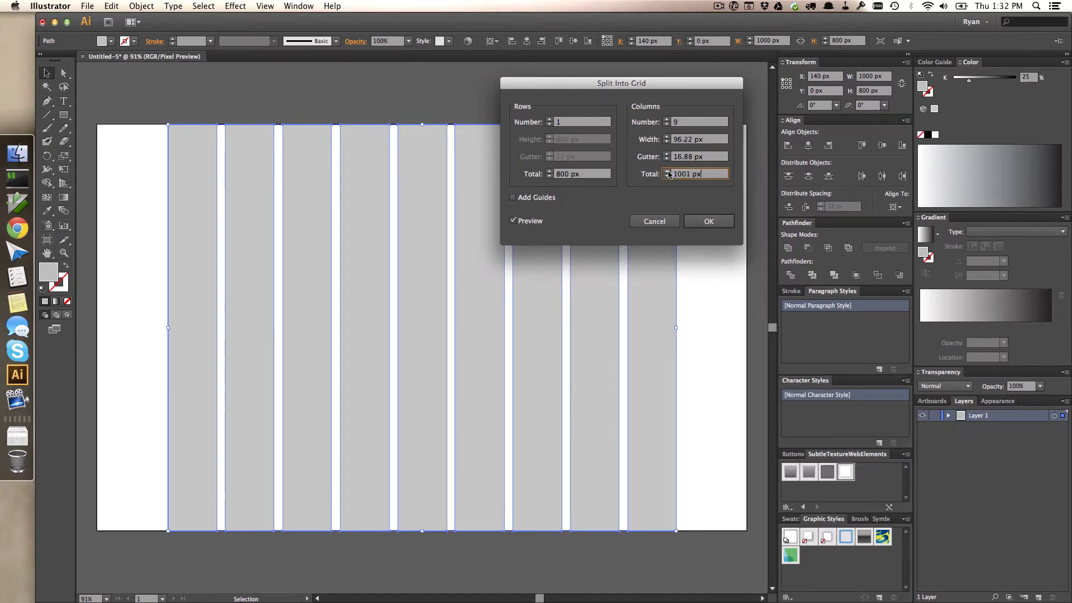
left_click(668, 172)
left_click(667, 176)
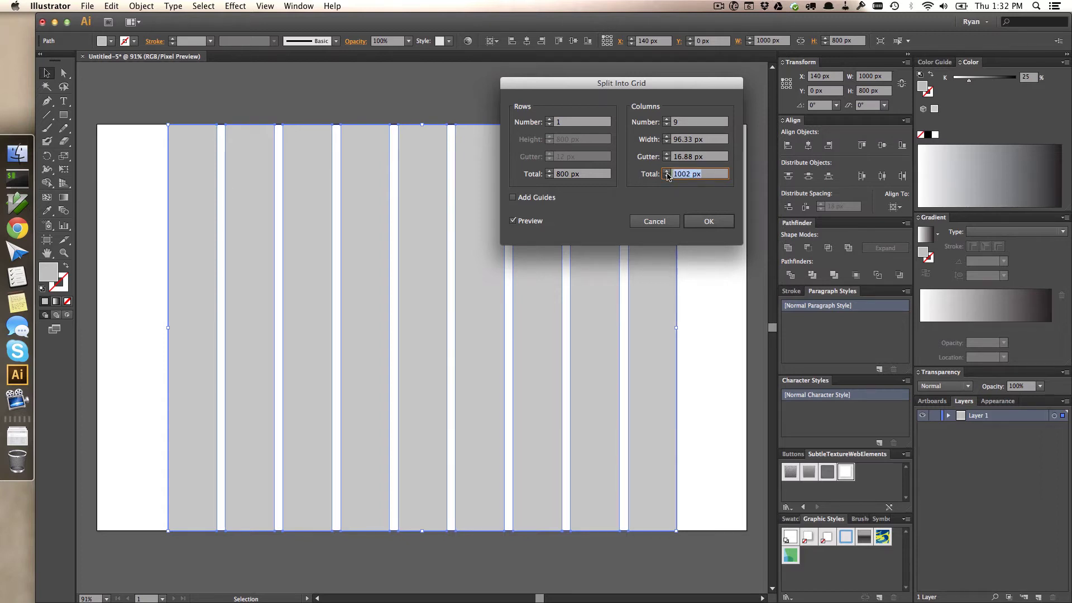
left_click(667, 176)
left_click(667, 176)
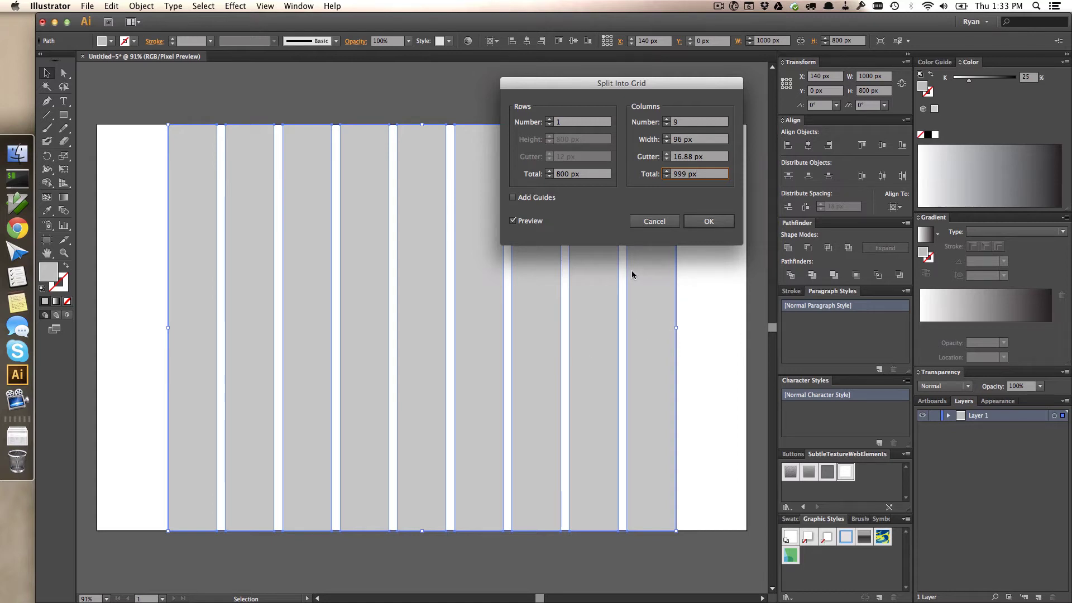
Apply the grid split and group the nine columns on Layer 1.
left_click(708, 222)
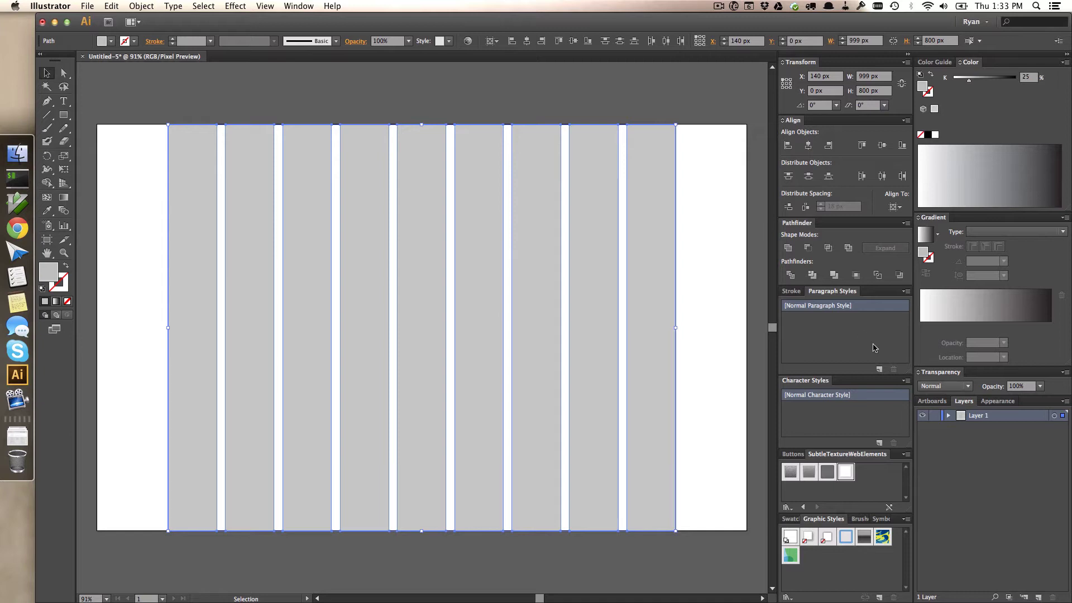
left_click(948, 416)
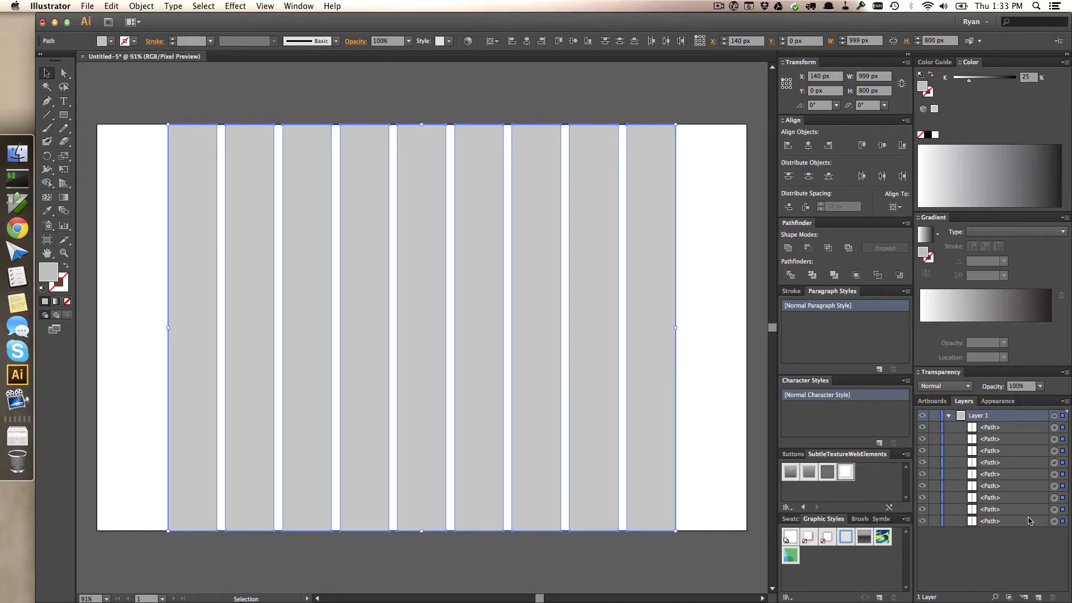
key("super+g")
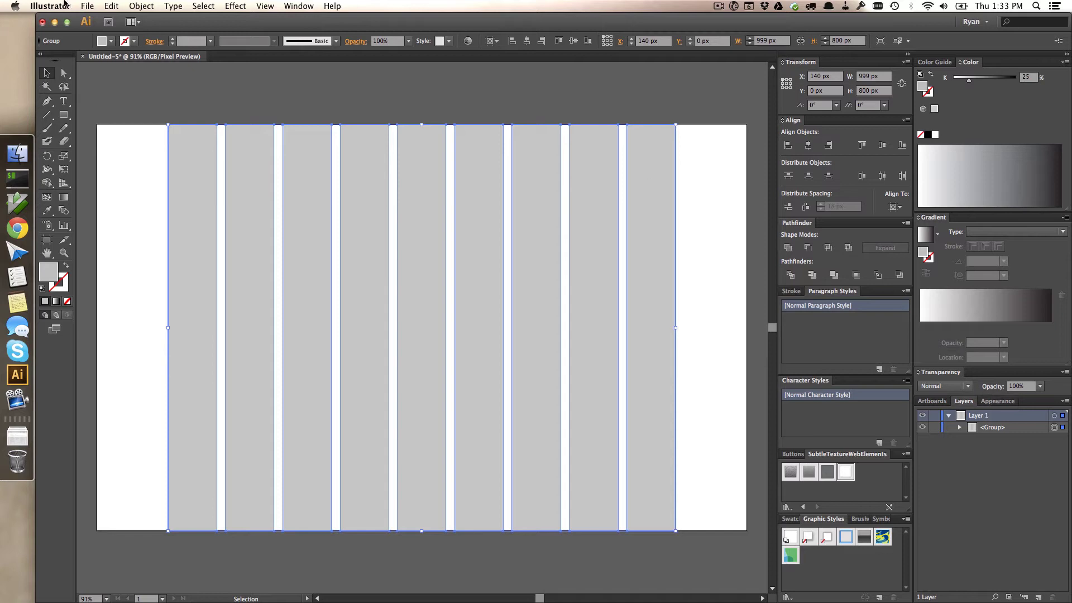
Split the group into a grid of 9 columns, 95 px wide with an 18 px gutter, and expand the group's layer contents.
left_click(134, 6)
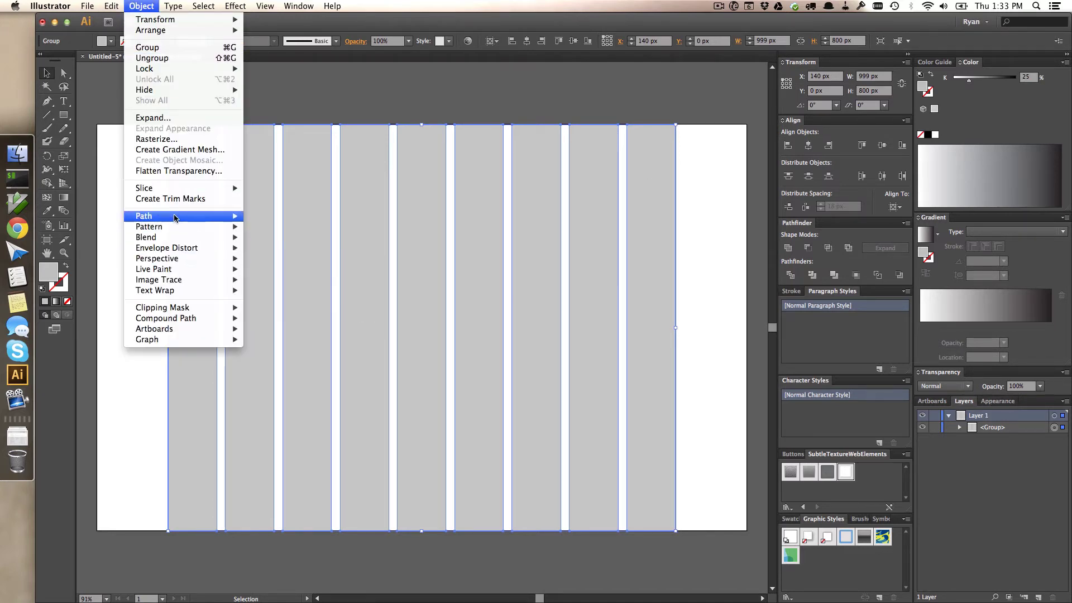
mouse_move(175, 217)
left_click(268, 322)
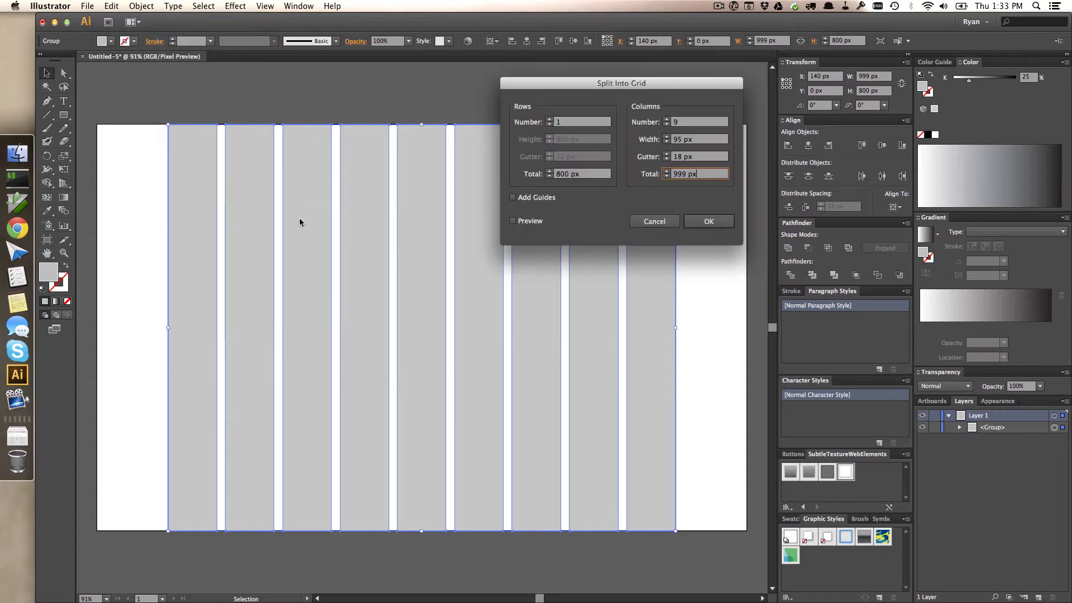
left_click(705, 221)
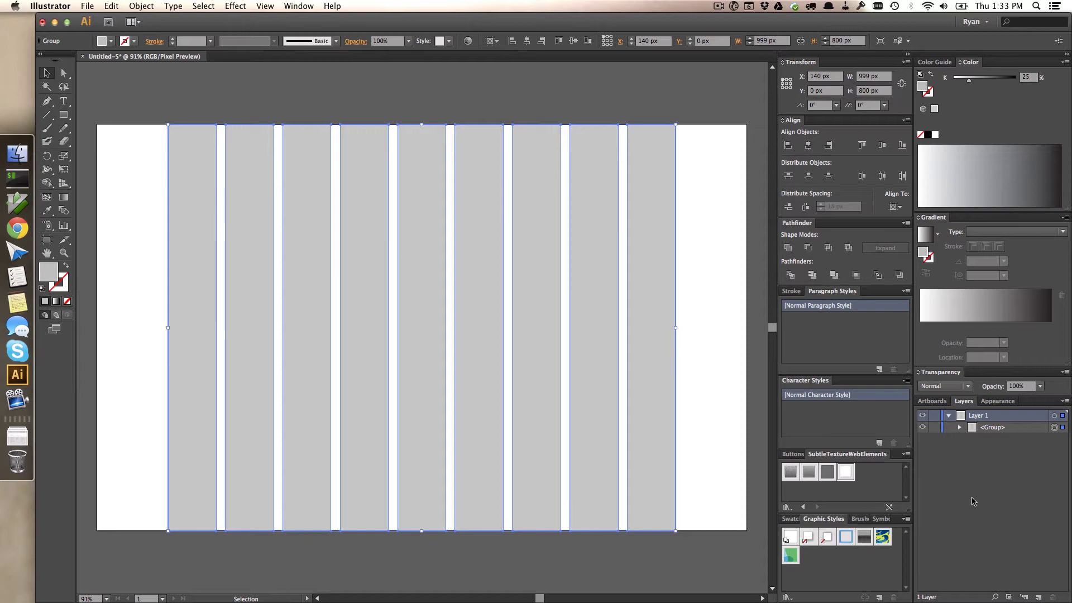
left_click(960, 427)
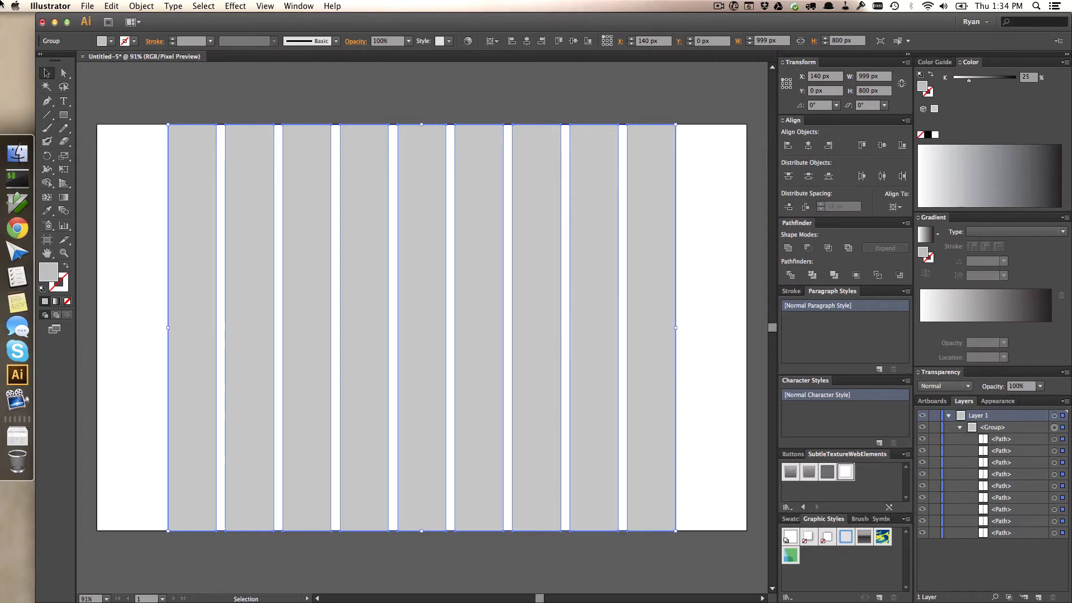
Start another Split Into Grid on the group with 6 columns and turn on the preview.
left_click(144, 6)
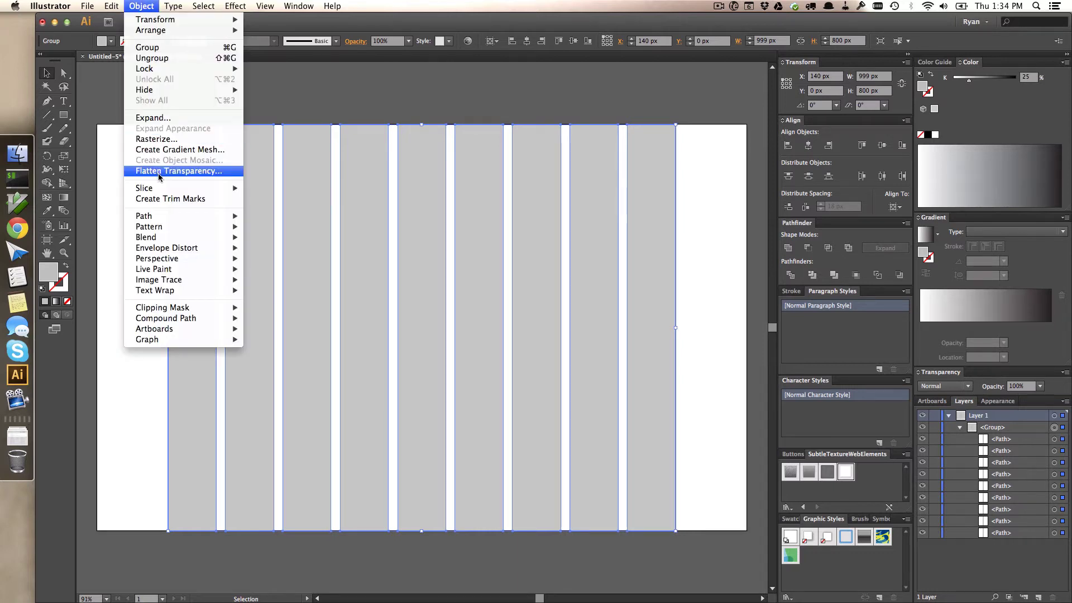
mouse_move(165, 216)
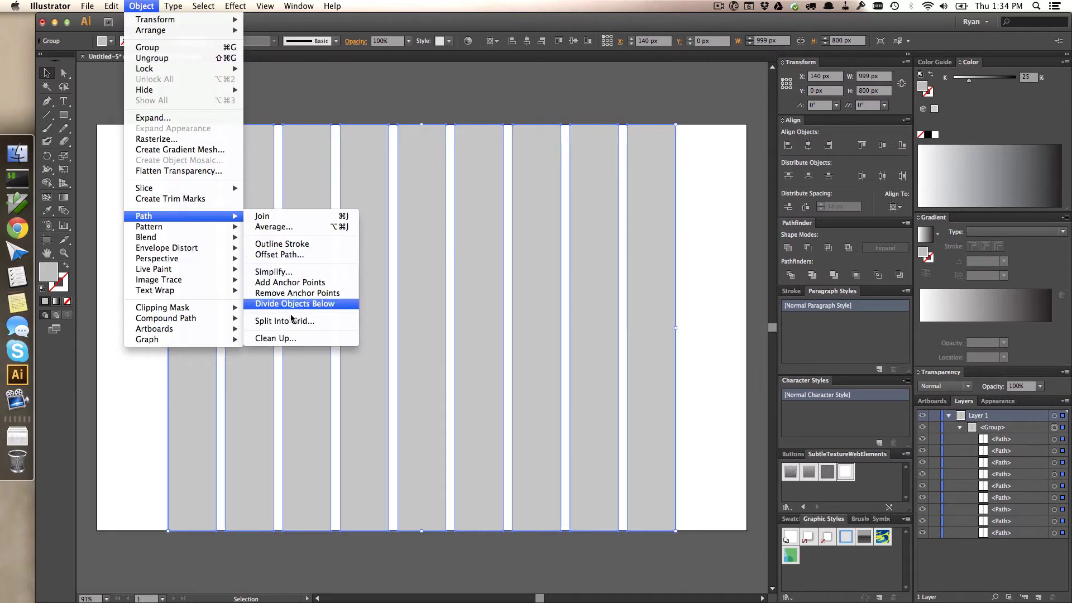
left_click(292, 321)
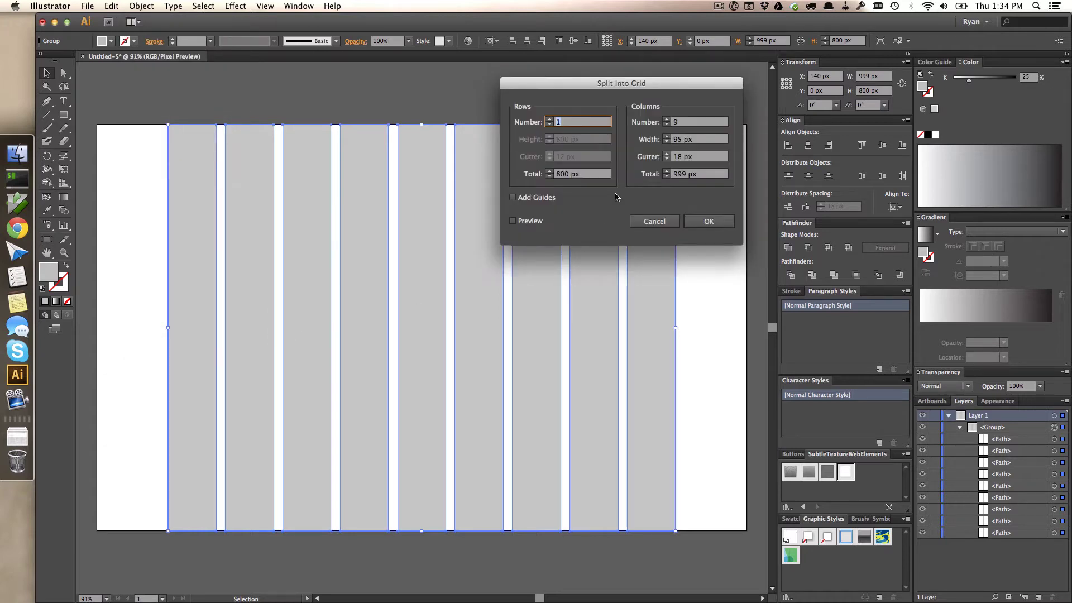
left_click(693, 122)
type("6")
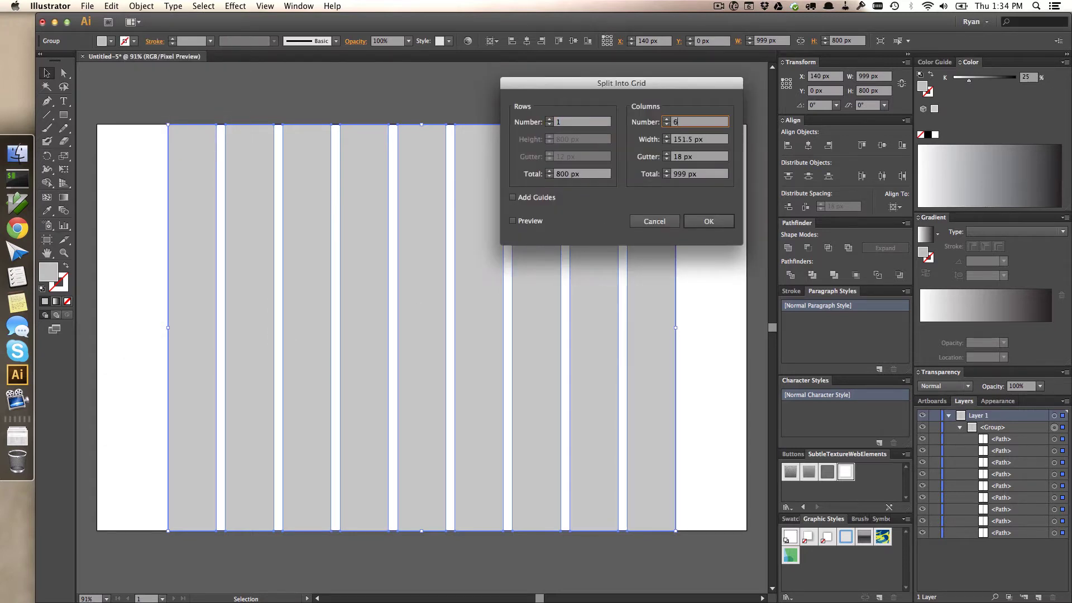
key("Tab")
left_click(536, 222)
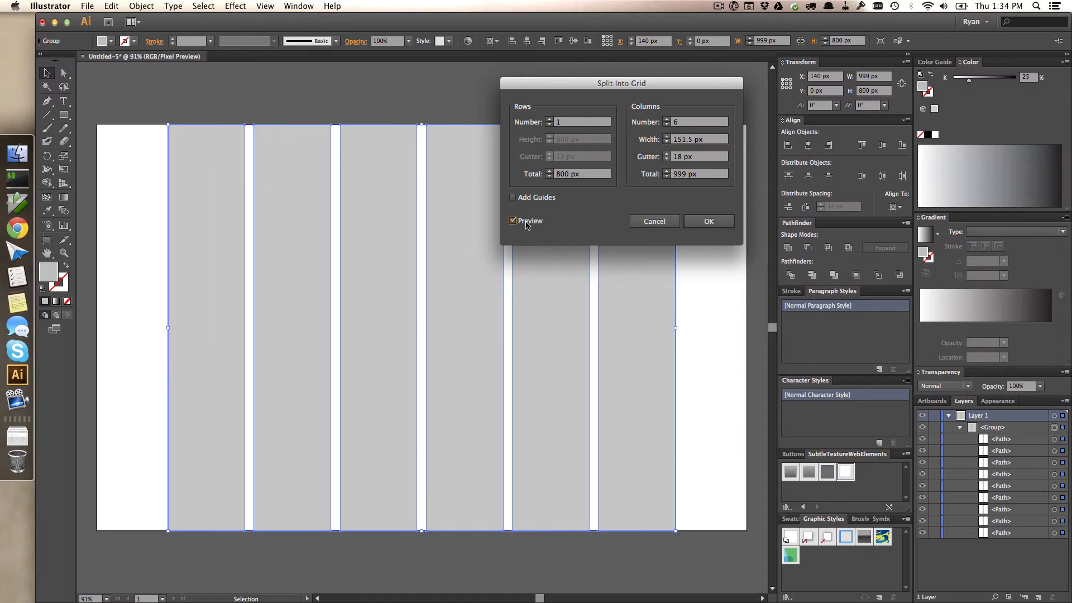
Raise the number of grid columns to 9.
left_click(667, 120)
left_click(666, 120)
left_click(666, 120)
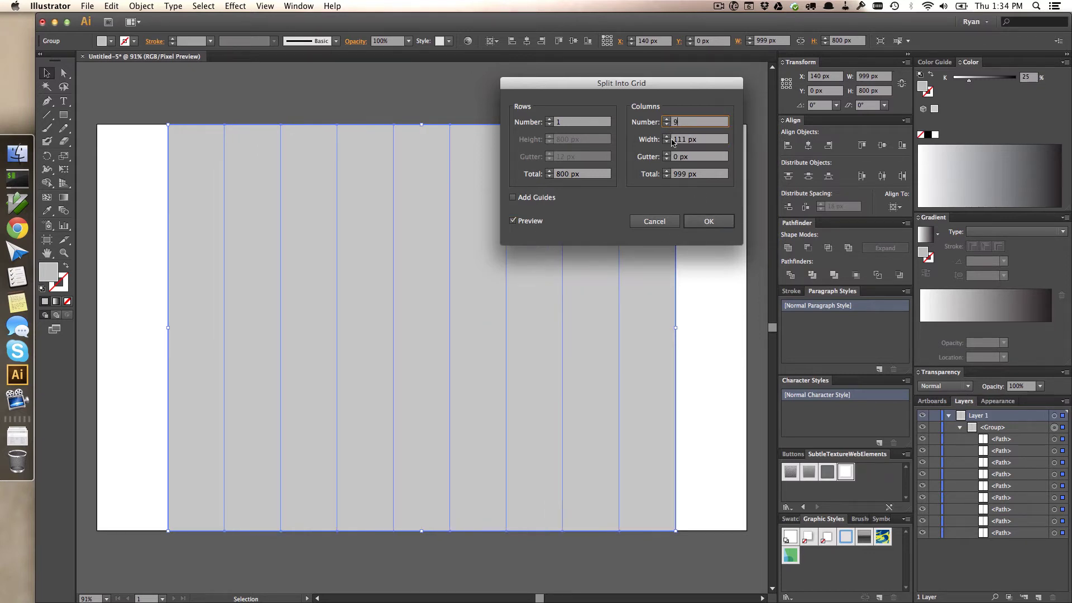
Set the column gutter to 18 px.
left_click(667, 157)
left_click(667, 154)
left_click(667, 154)
left_click(667, 154)
left_click(667, 154)
left_click(667, 154)
left_click(667, 154)
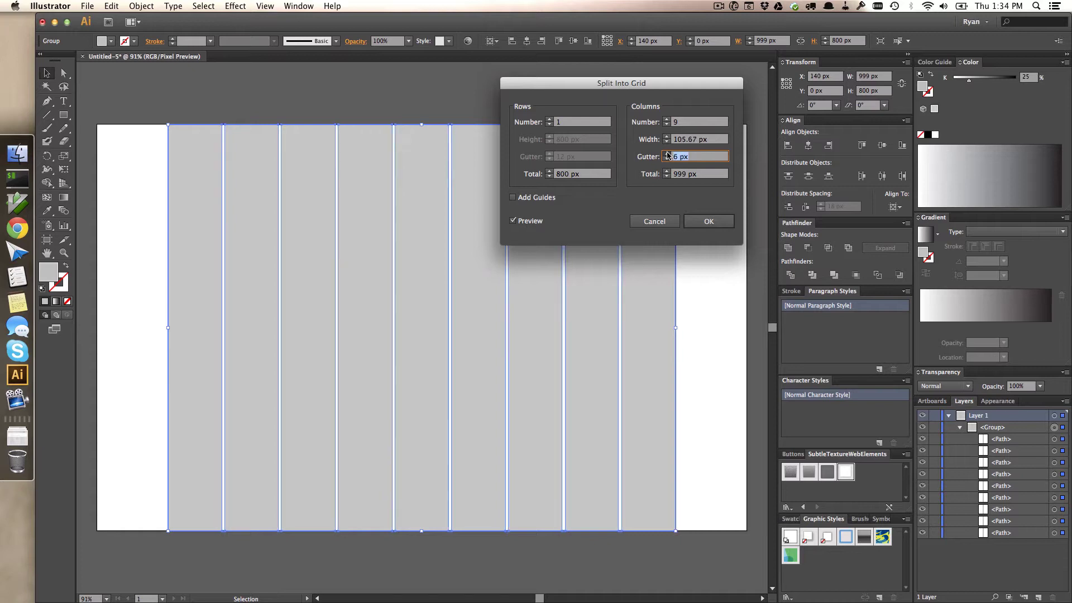
left_click(666, 154)
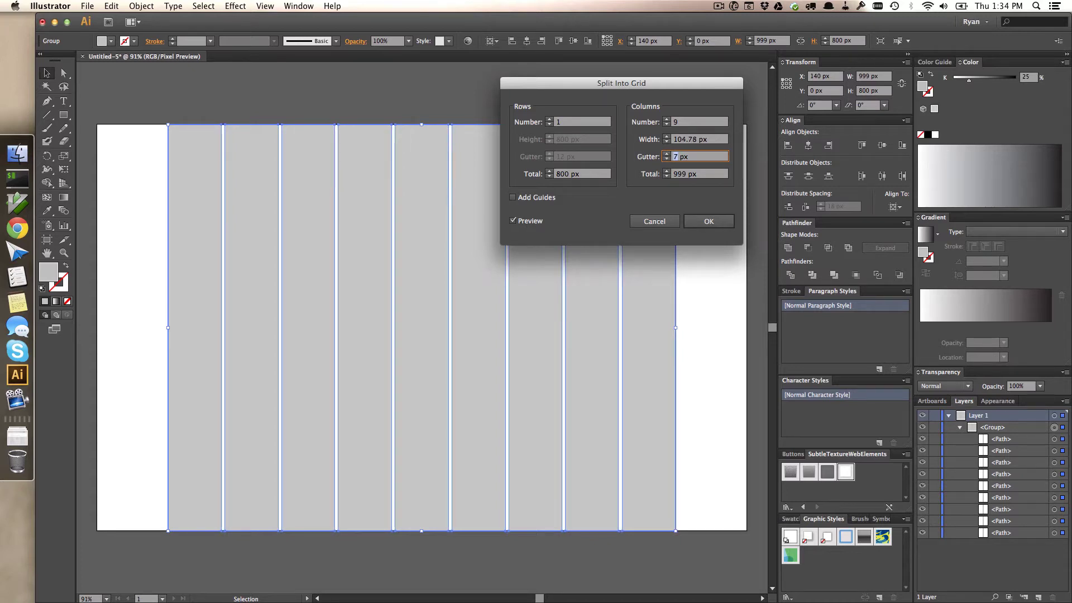
type("18")
left_click(720, 139)
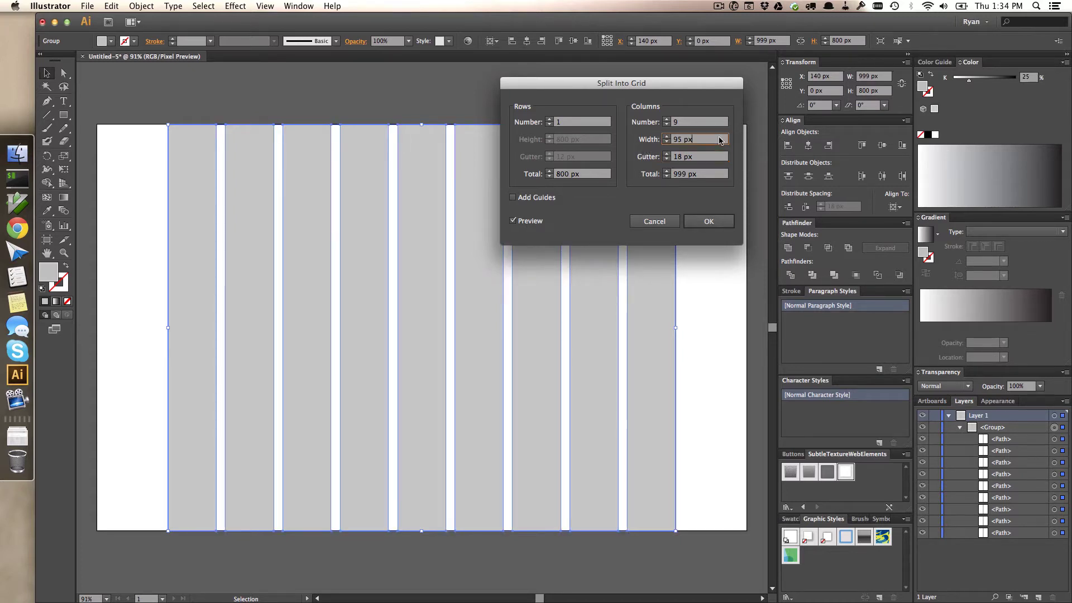
Add guides to the grid split and apply it.
left_click(552, 196)
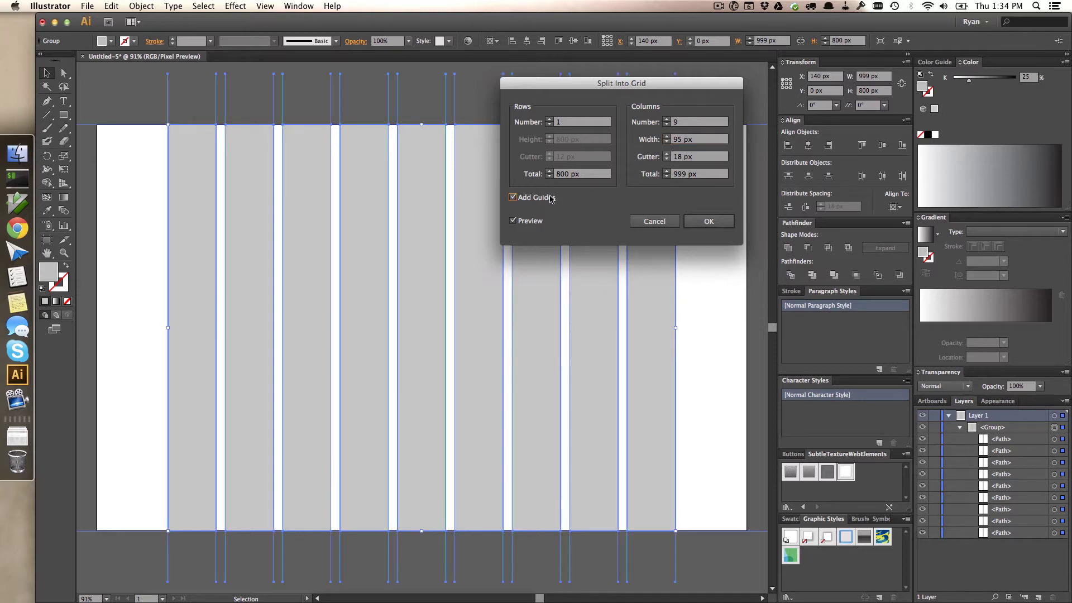
left_click(691, 222)
key("super+minus")
key("super+minus")
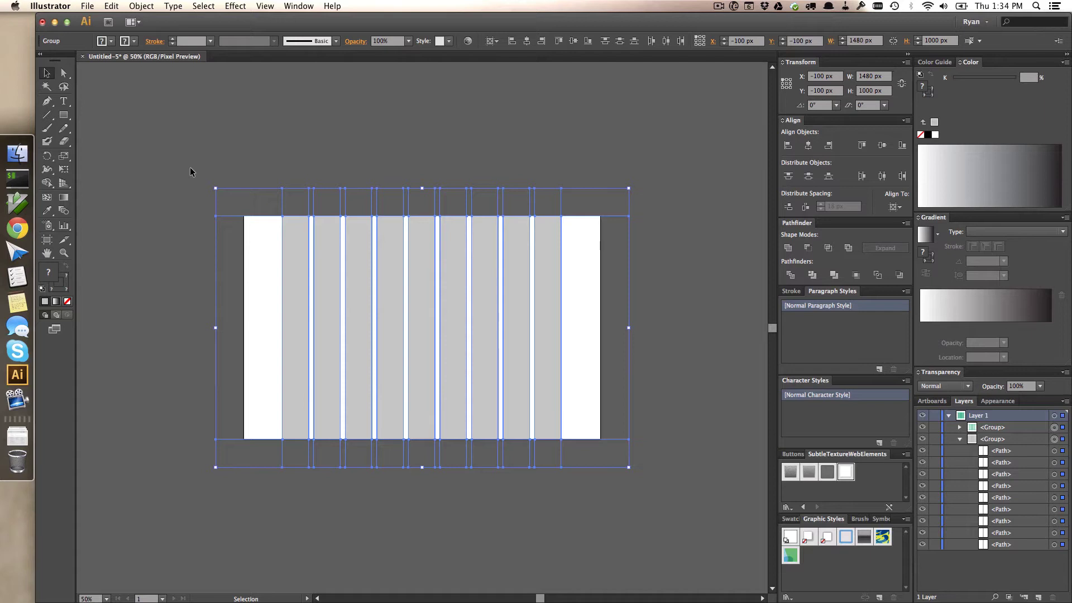
Rename the group of grey columns as Boxes and hide it.
left_click(960, 440)
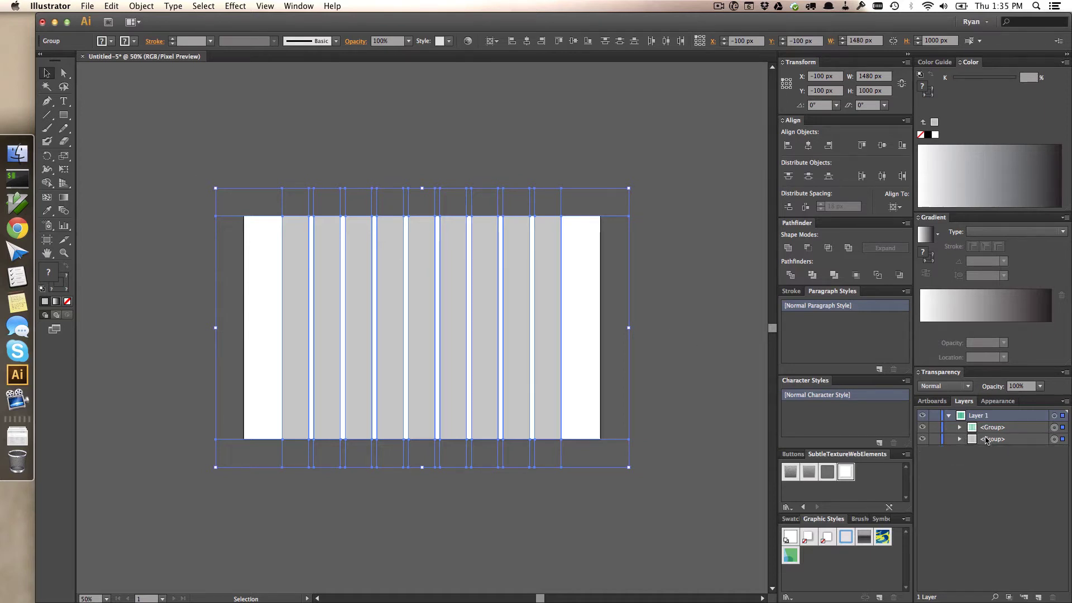
left_click(1054, 440)
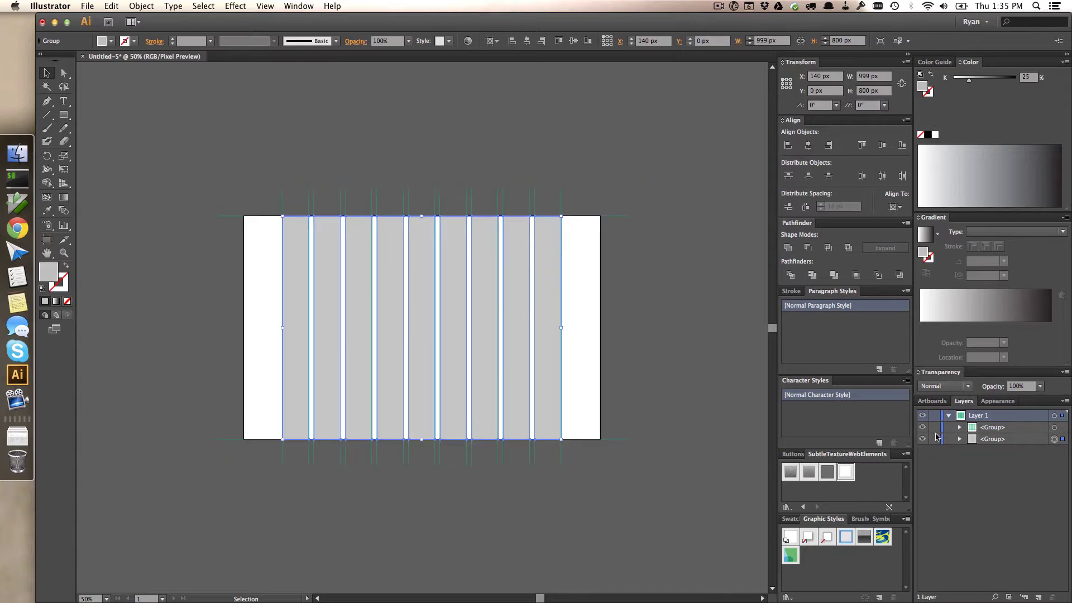
double_click(993, 440)
type("G")
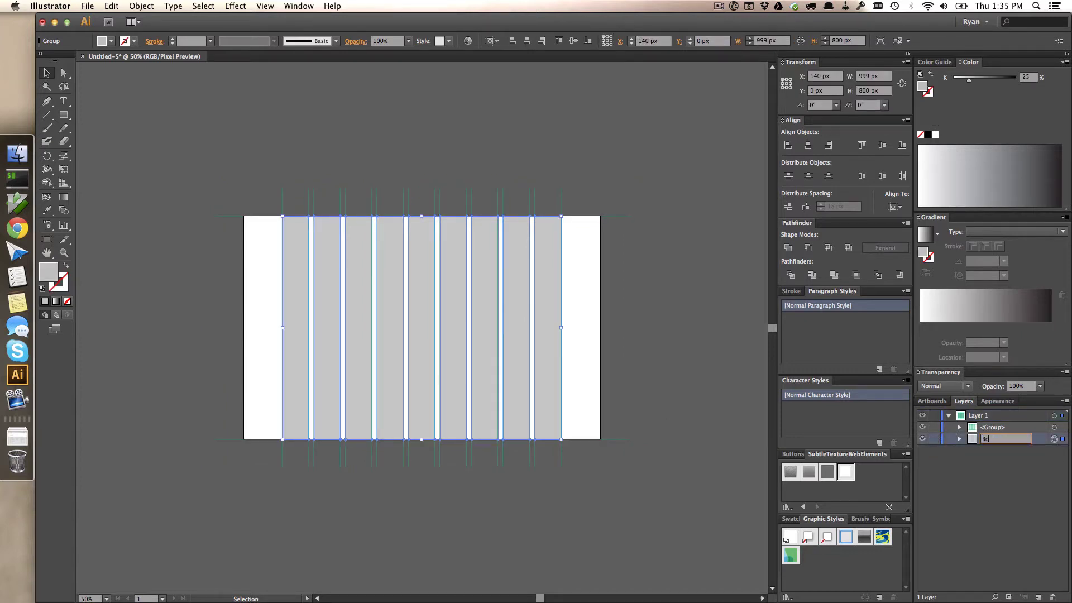
type("oxes")
key("Return")
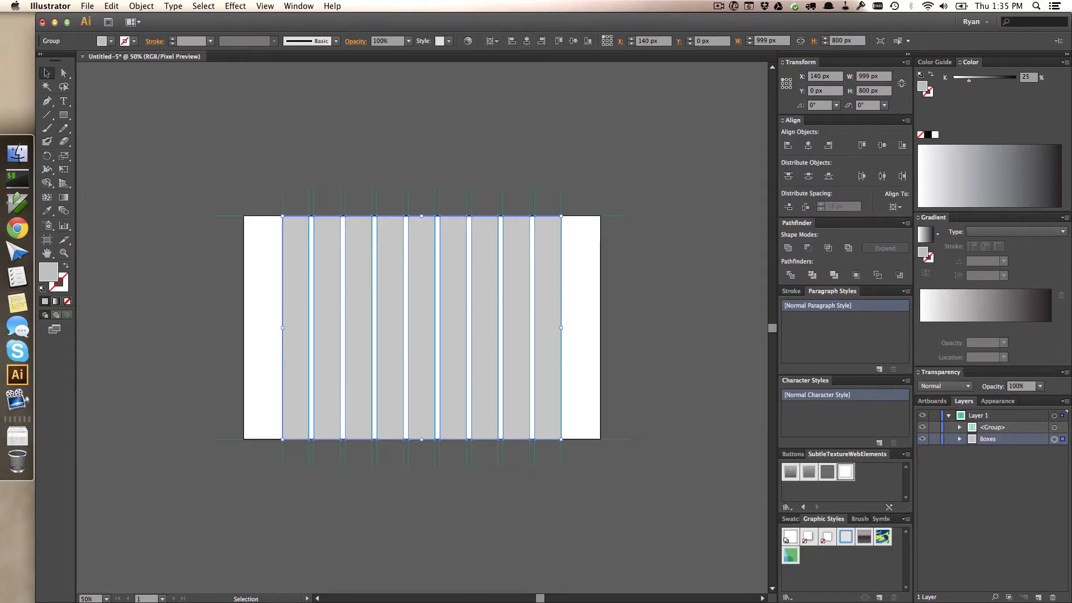
left_click(924, 441)
left_click(924, 441)
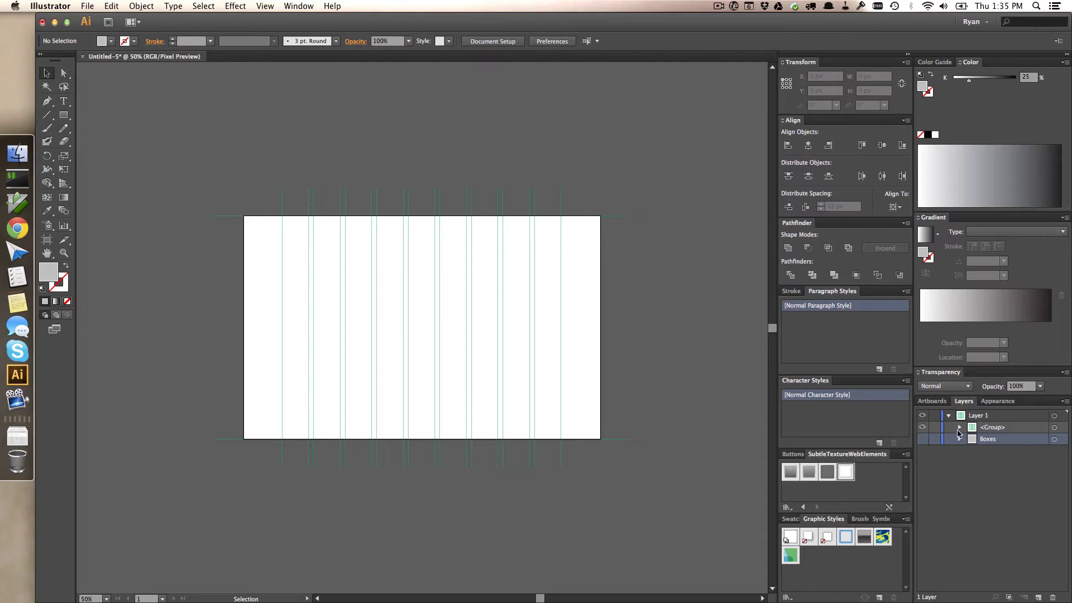
Delete the two horizontal lines along the artboard's upper and lower edges from the guide group.
left_click(960, 428)
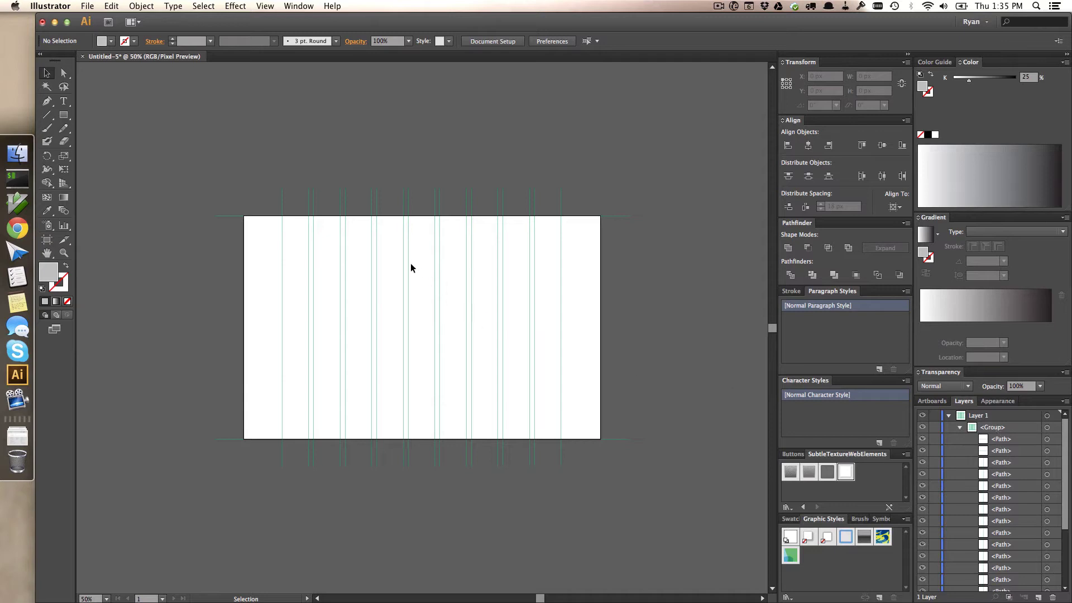
left_click_drag(132, 159, 254, 466)
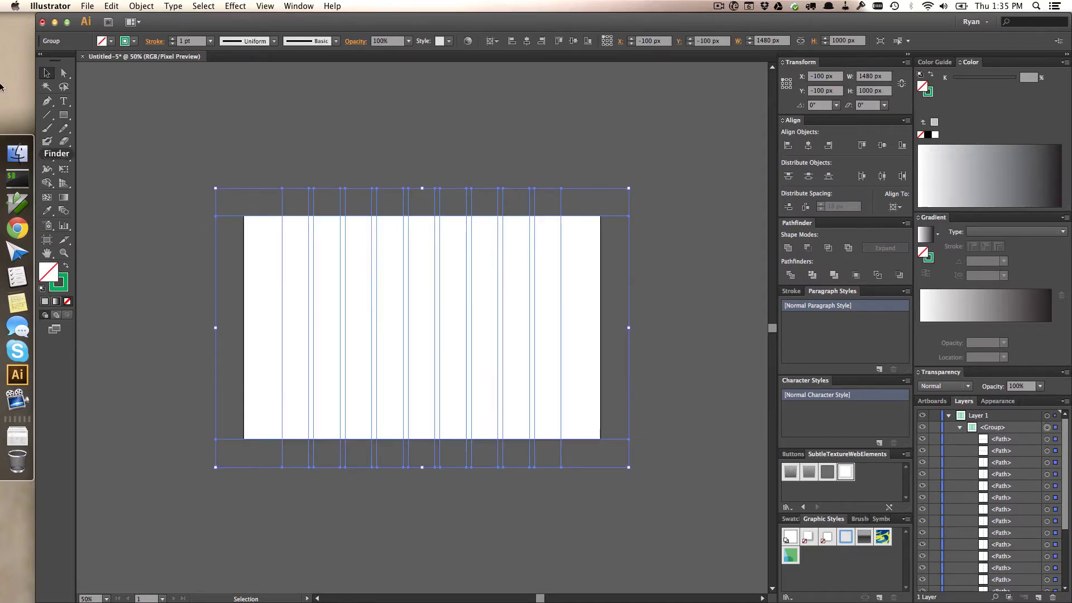
left_click(64, 74)
left_click_drag(144, 142, 261, 464)
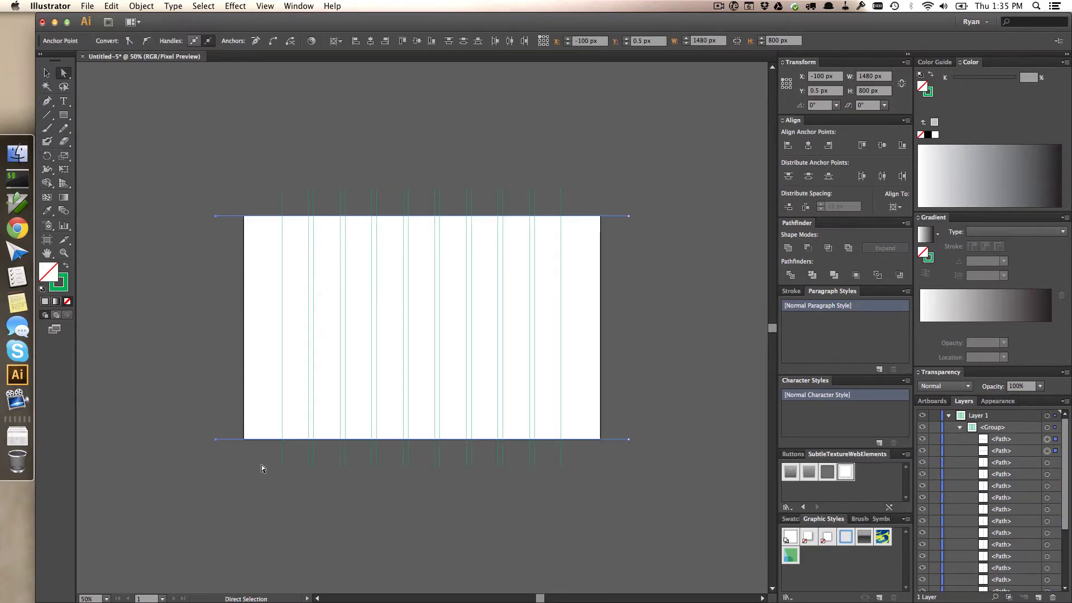
key("Delete")
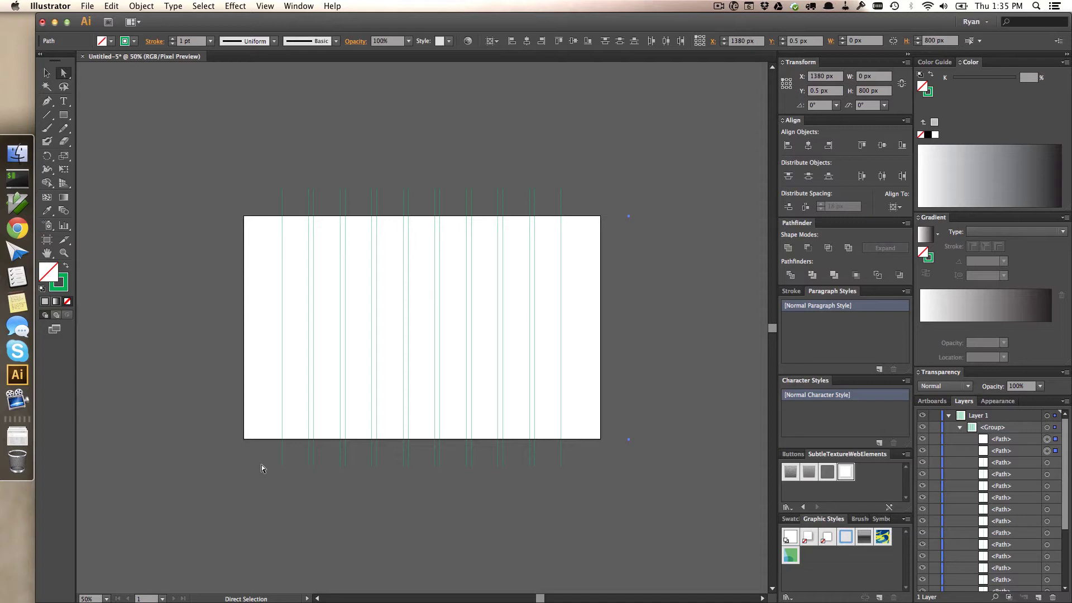
key("Delete")
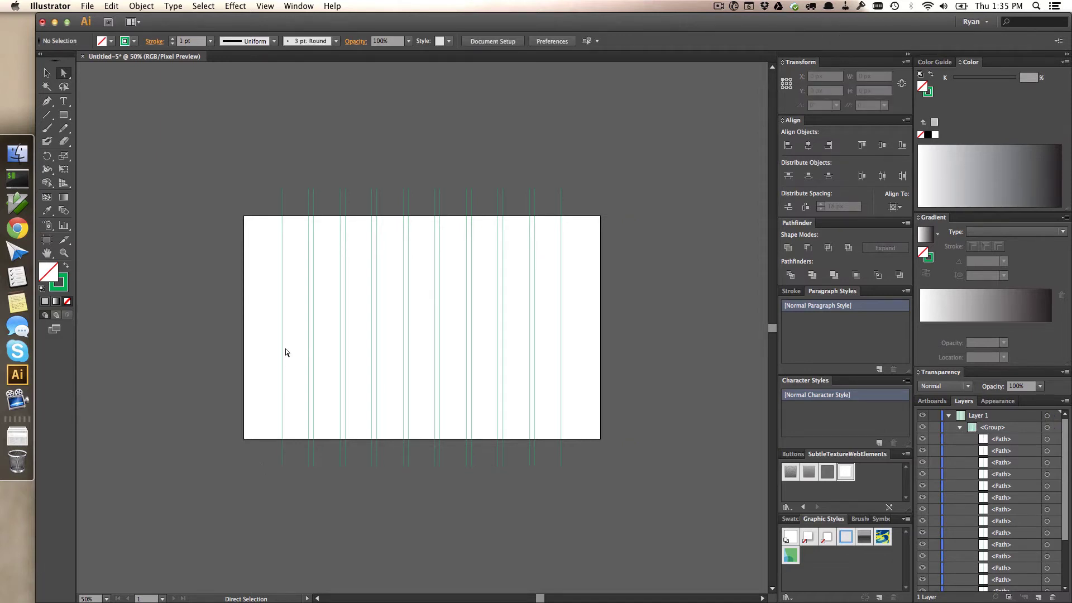
Set the height of the vertical line group to 800 px, using its centre as the reference point.
left_click(1048, 428)
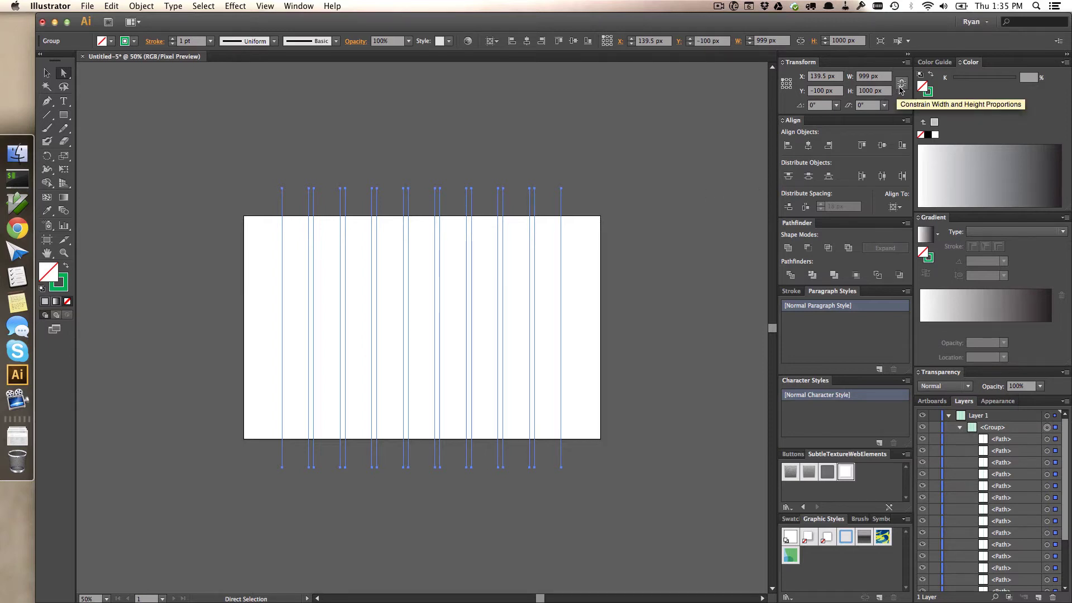
left_click(869, 78)
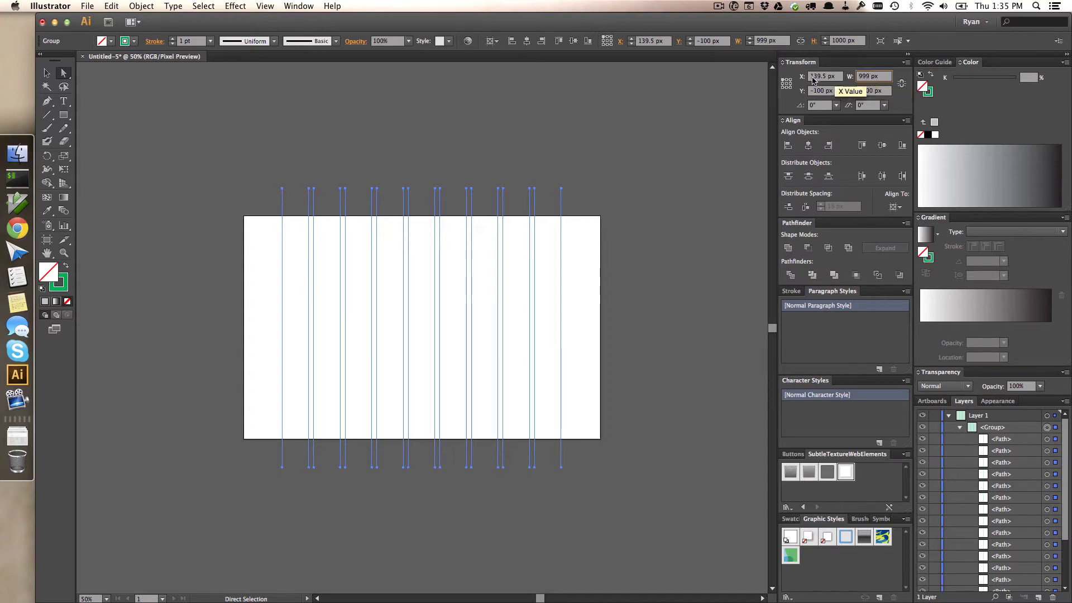
left_click(786, 84)
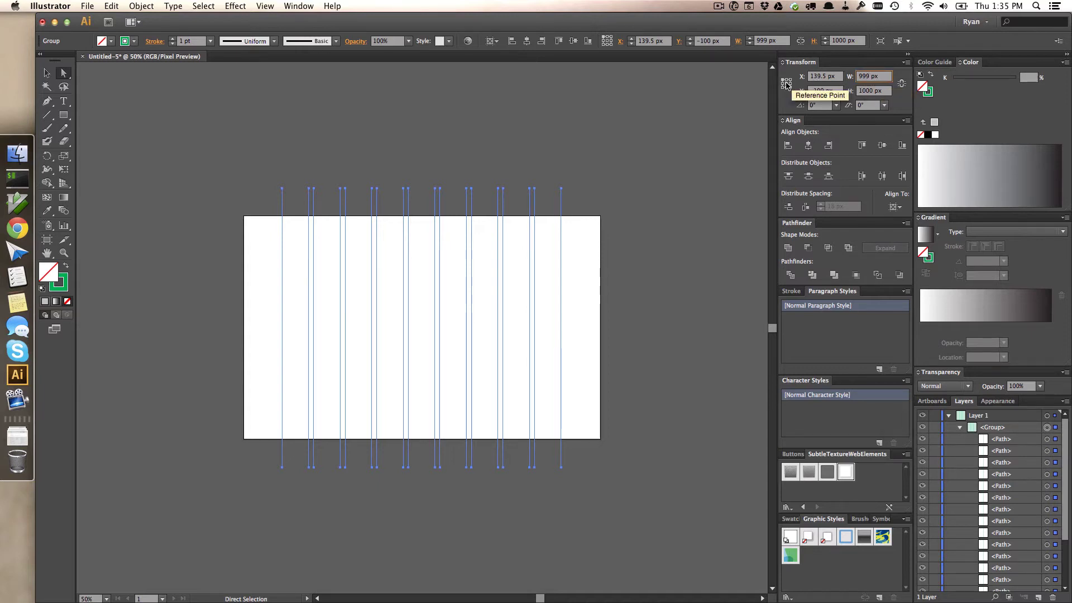
left_click(868, 92)
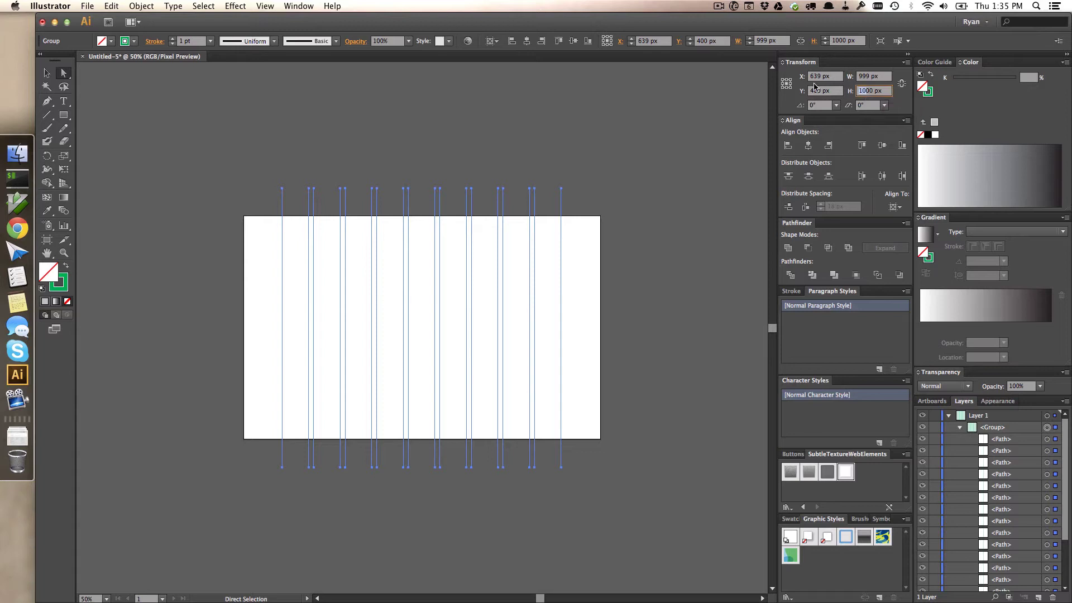
type("800")
key("Tab")
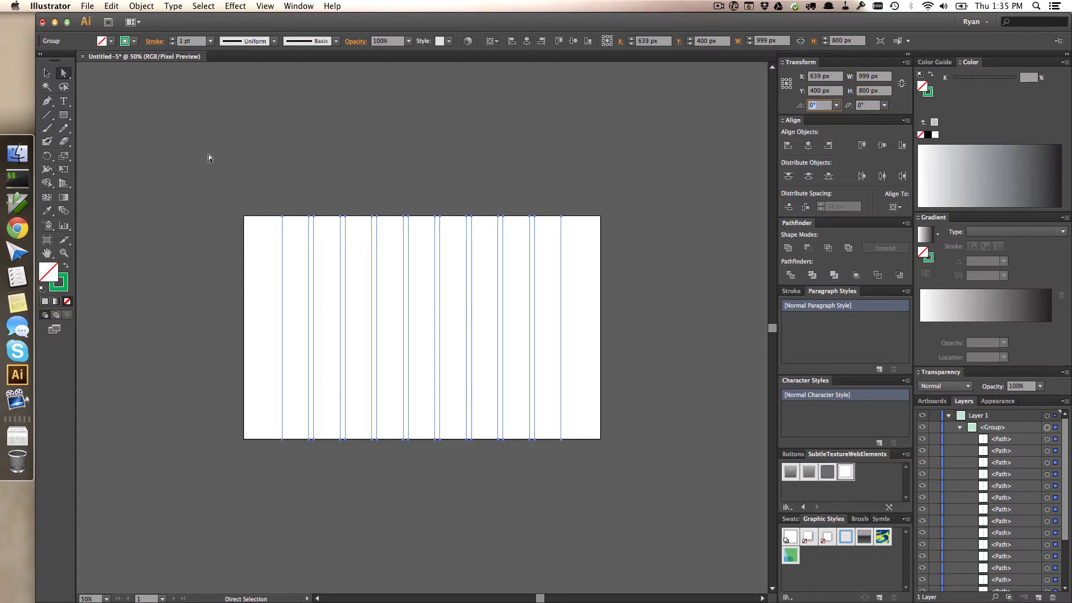
Convert the selected group of vertical lines into guides.
left_click(265, 6)
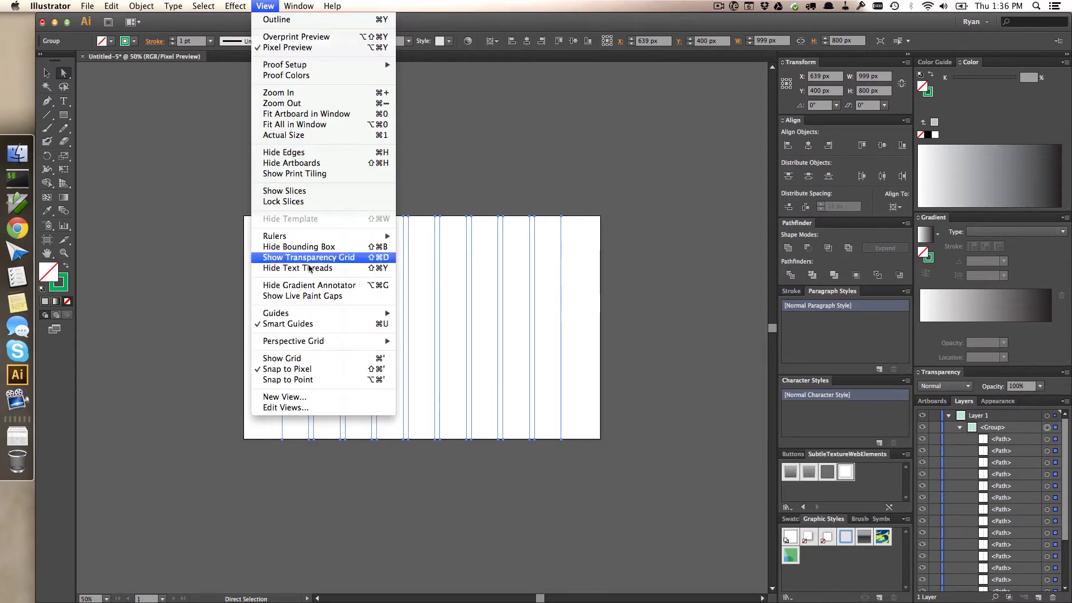
mouse_move(321, 314)
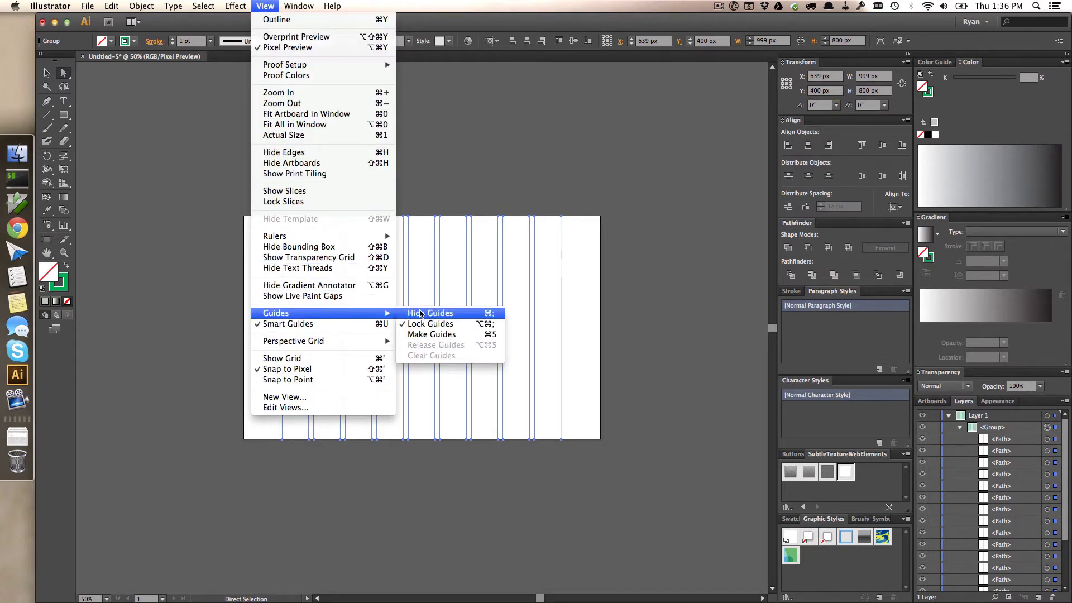
left_click(458, 338)
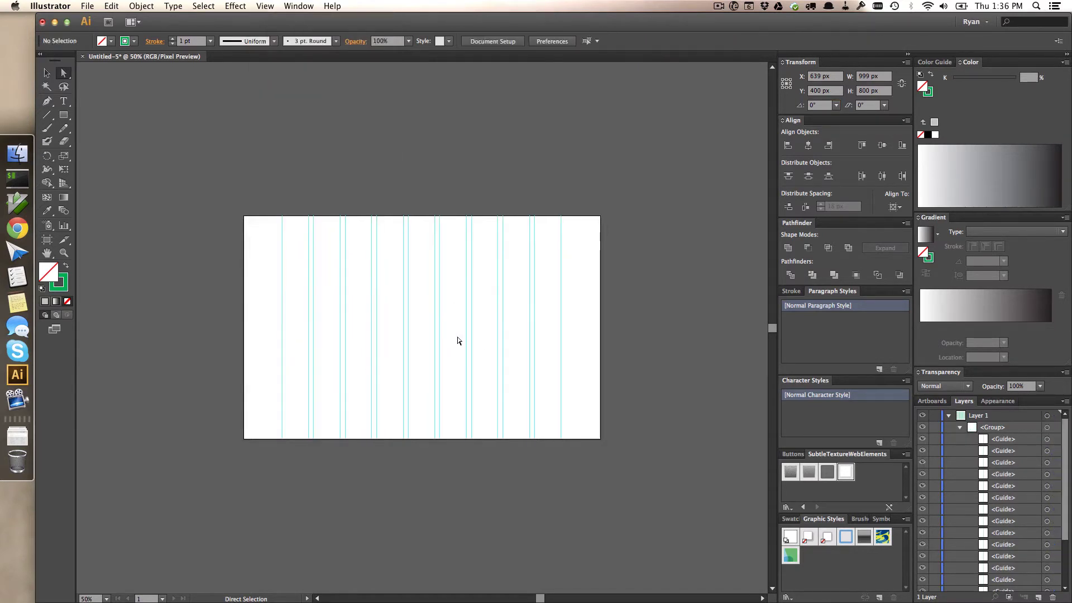
left_click(47, 72)
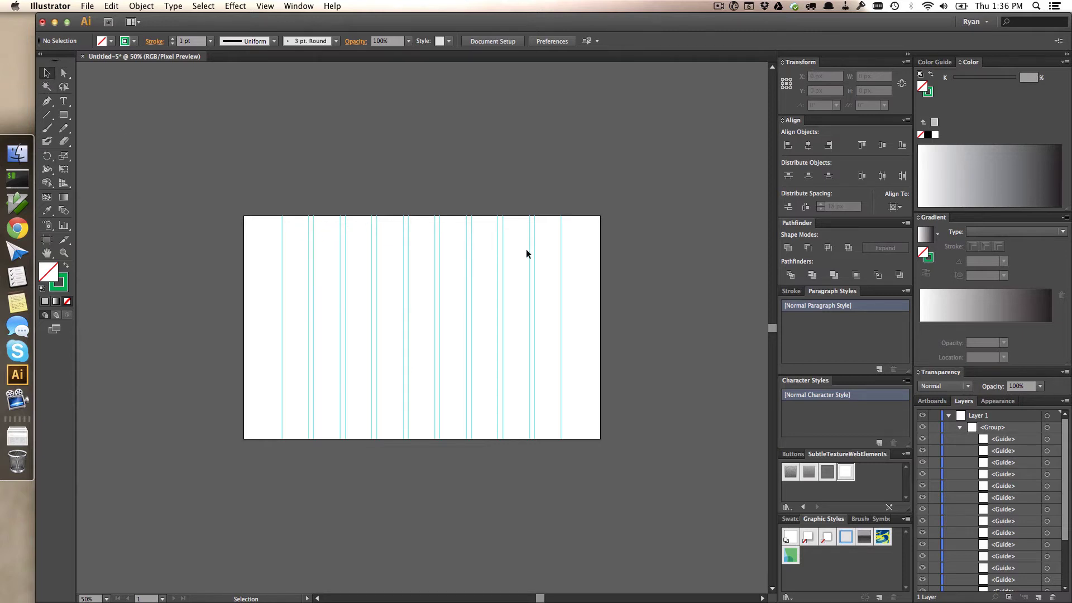
Rename the group of guides as Guides and collapse it.
double_click(995, 428)
type("Guides")
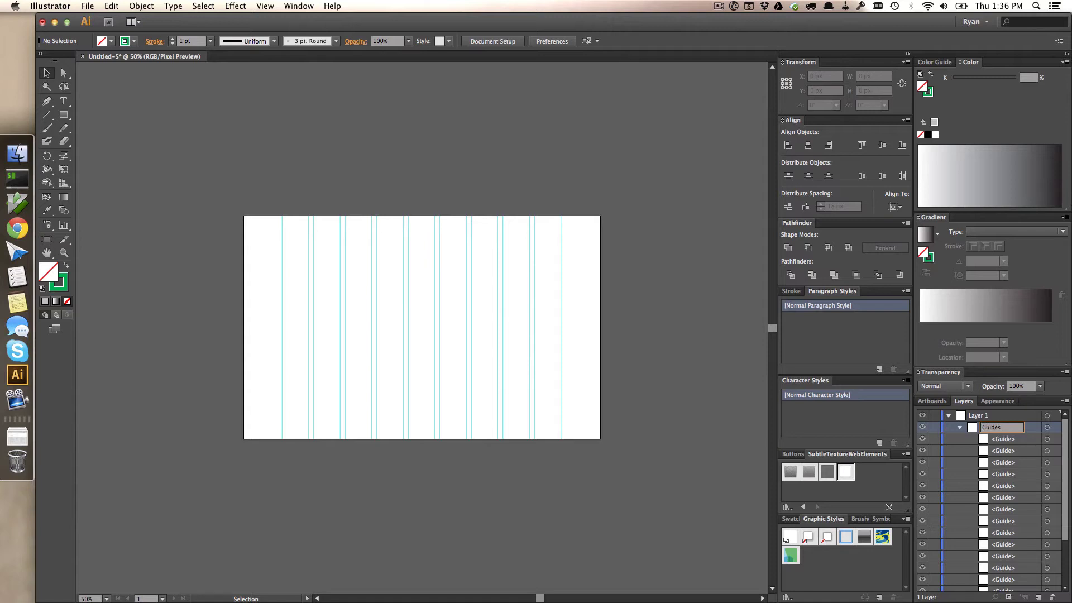
key("Return")
left_click(959, 429)
Rename Layer 1 as "9 column 18px Gutter" and collapse it.
double_click(977, 417)
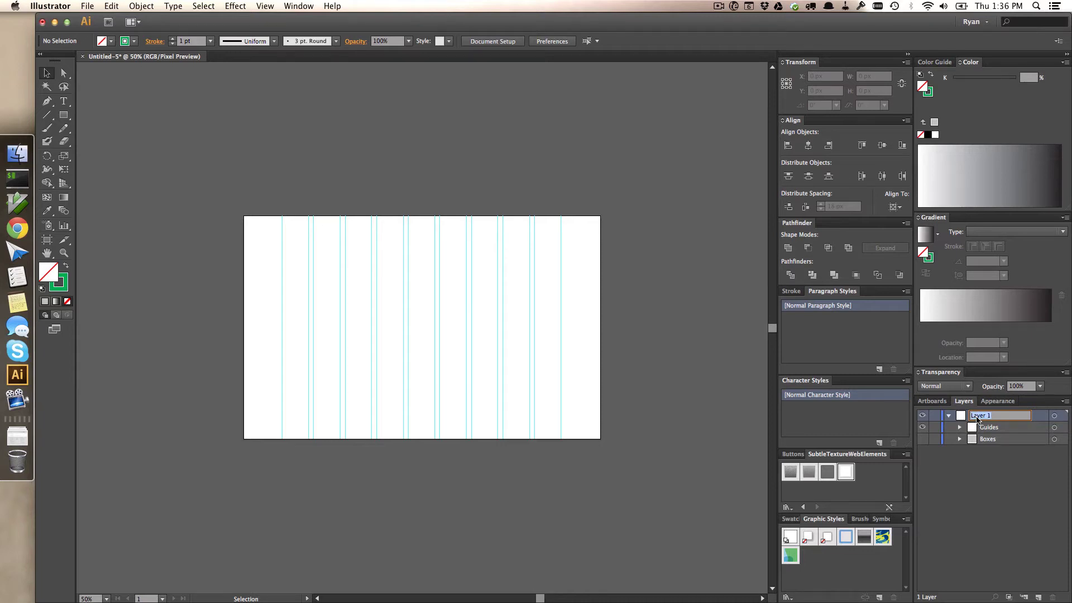
type("9 column 18px Gu")
type("tter")
key("Return")
left_click(948, 416)
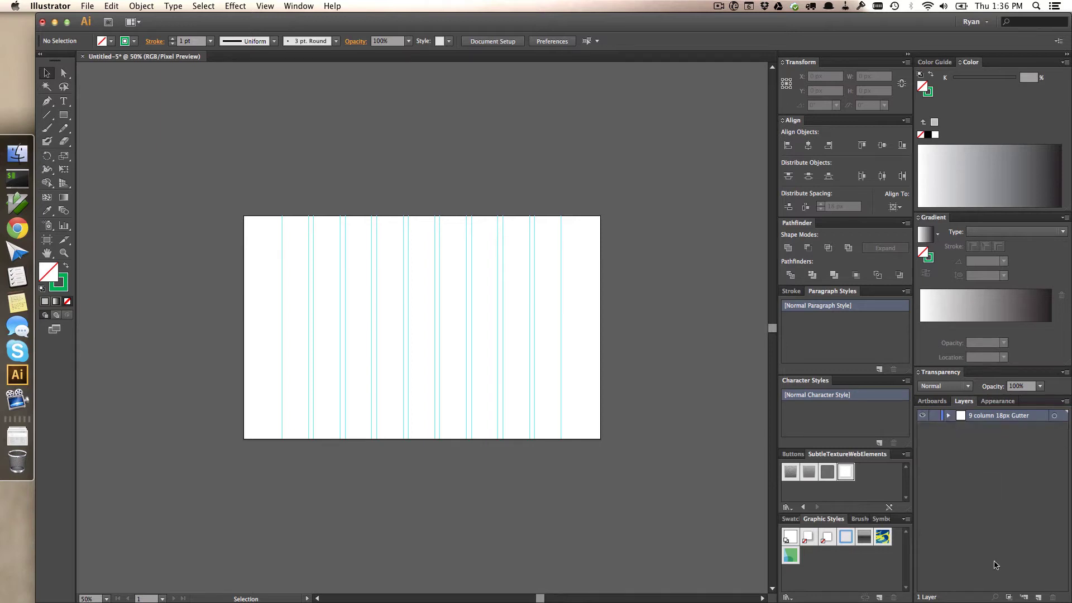
Add a new layer above the column grid layer and name it Baseline.
left_click(1039, 597)
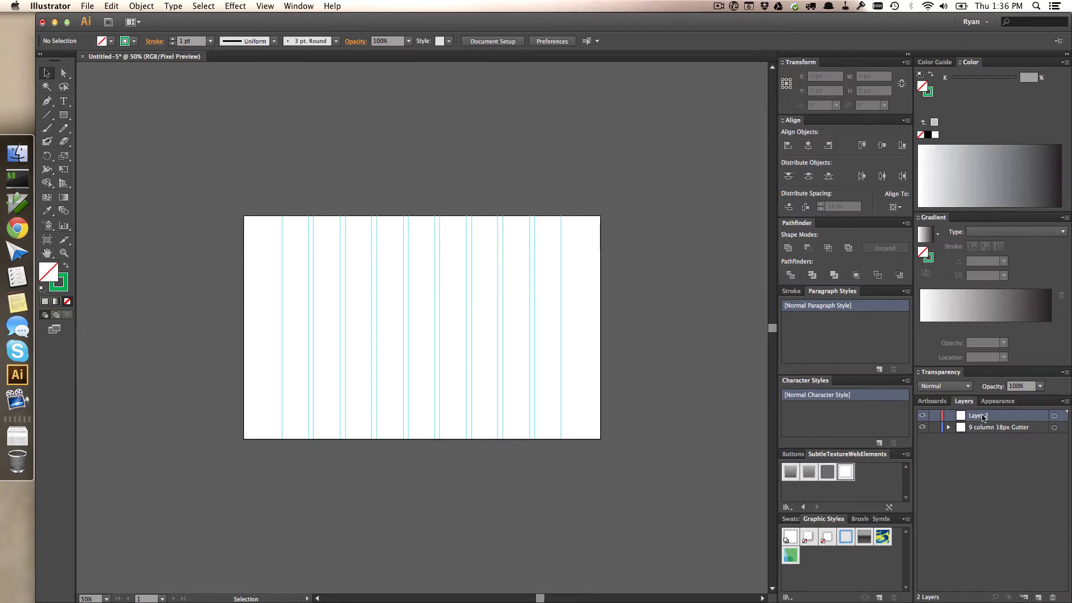
double_click(979, 416)
type("Base")
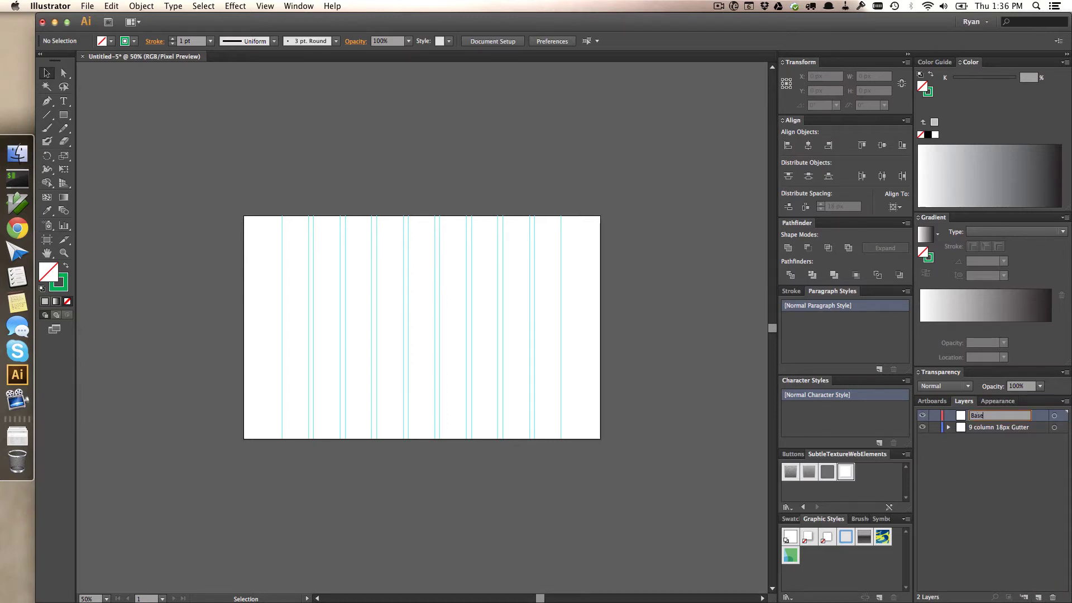
type("line")
key("Return")
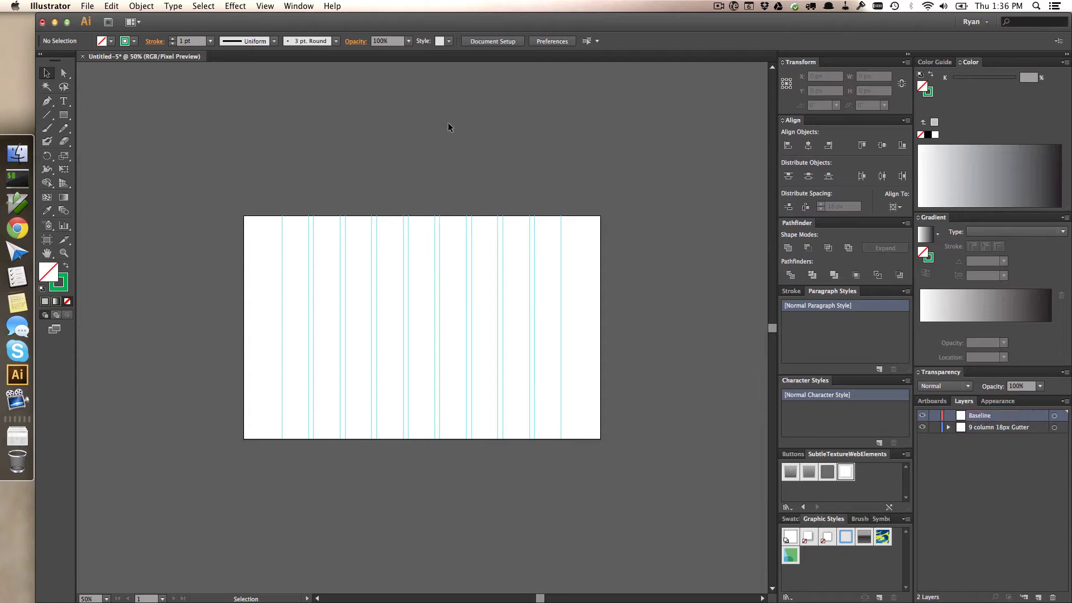
Draw a line segment 999 px long at 0° on the Baseline layer.
left_click(47, 114)
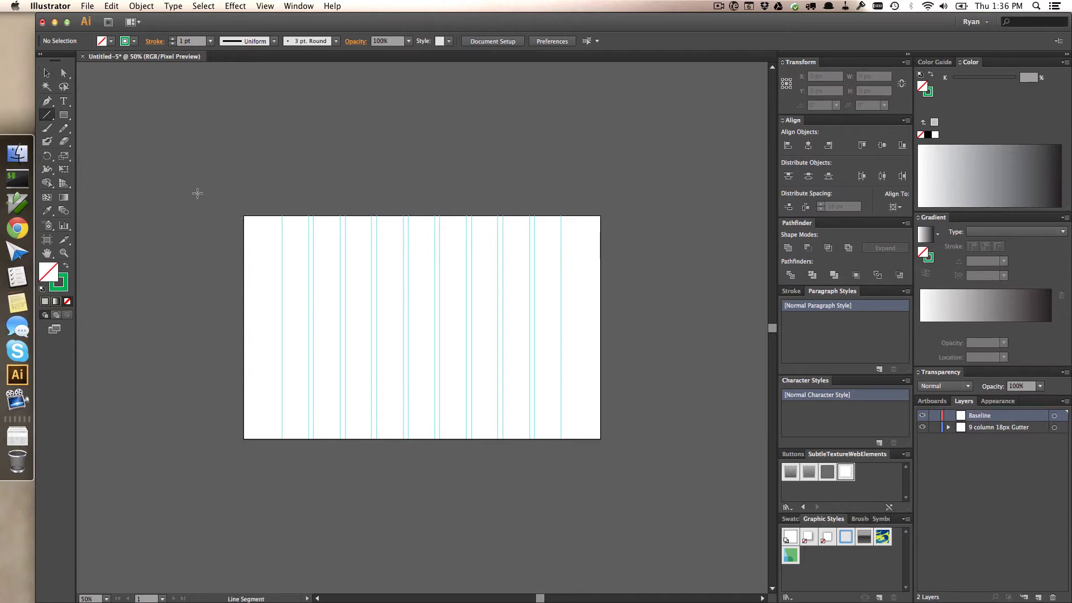
left_click(260, 237)
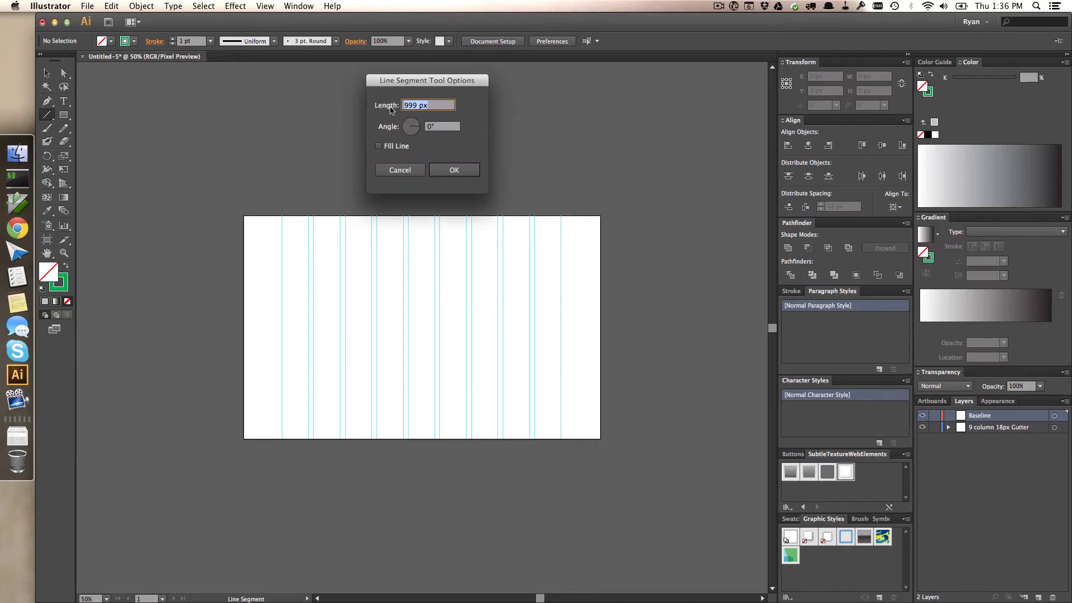
left_click(418, 105)
left_click(454, 170)
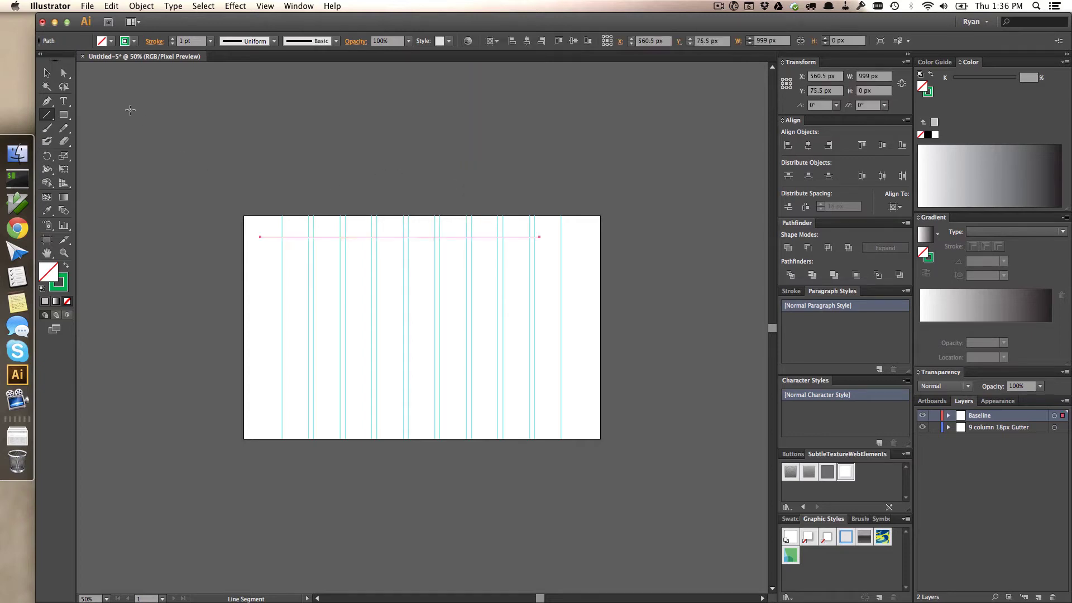
Align the line to the artboard, centred horizontally and flush with the artboard's upper edge.
left_click(895, 206)
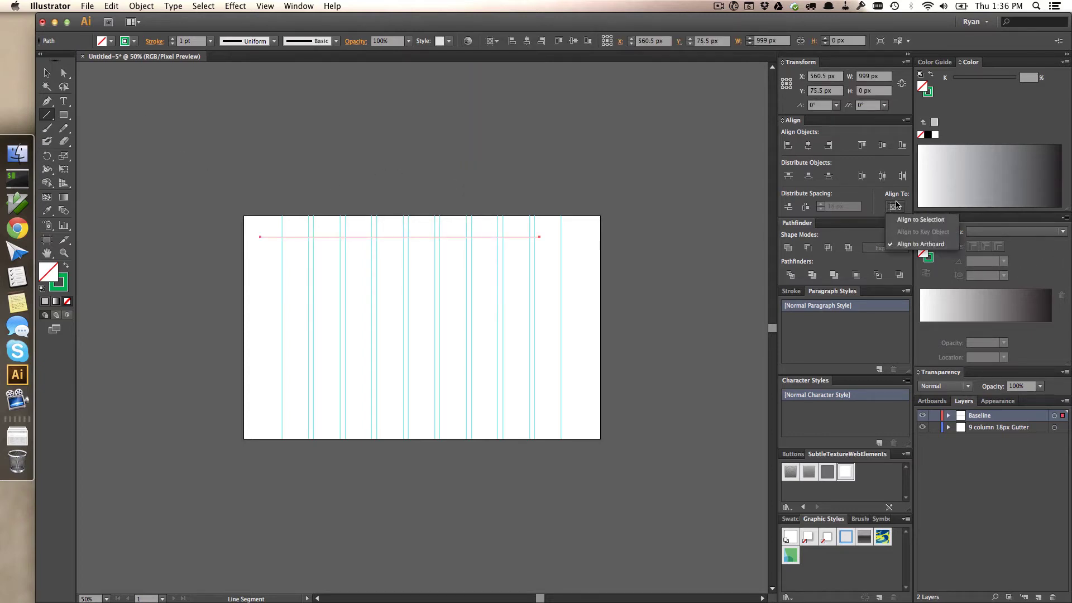
left_click(812, 151)
left_click(813, 151)
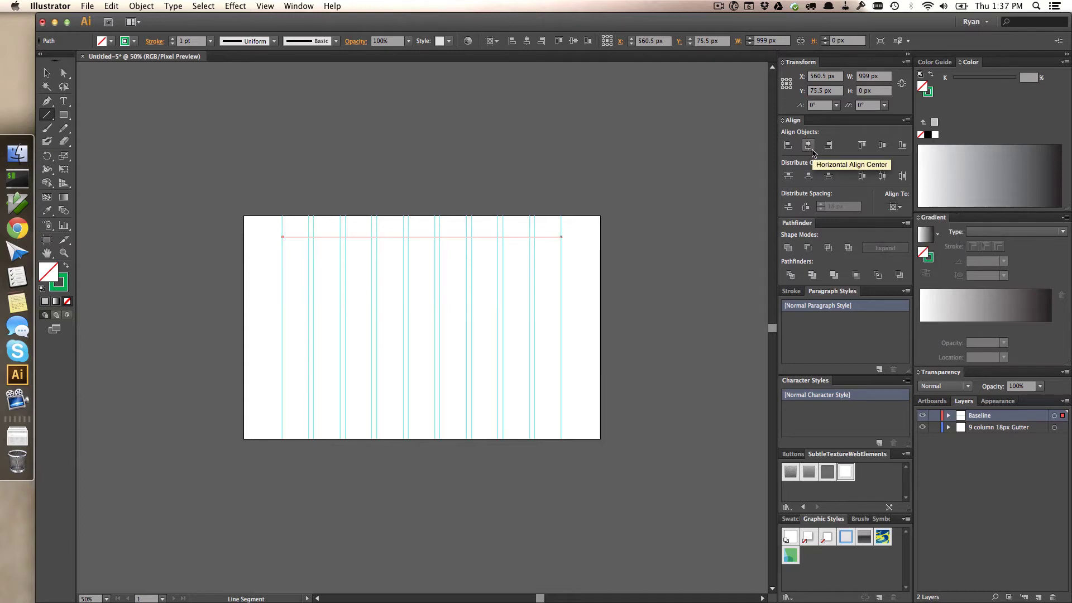
left_click(862, 145)
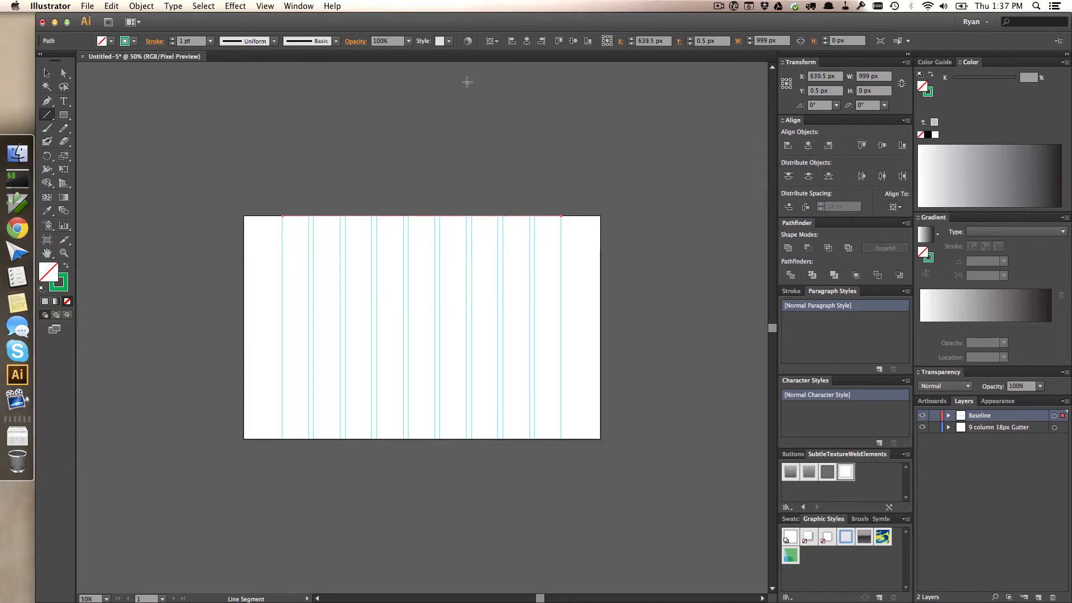
Set up a previewed Transform effect on the line with 30 copies and a vertical move of 18 px.
left_click(234, 6)
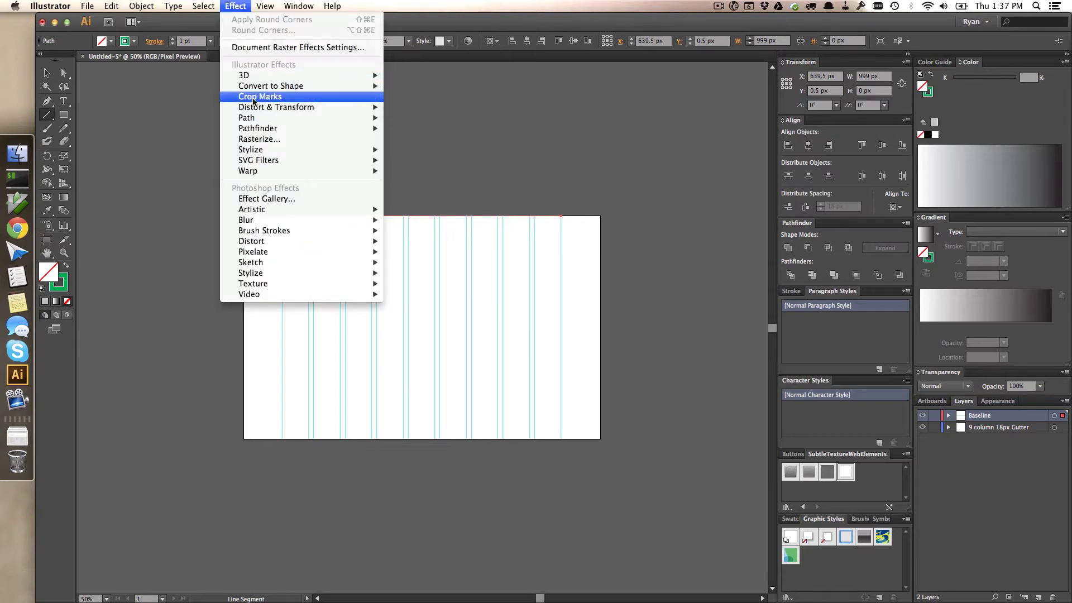
mouse_move(291, 109)
left_click(420, 140)
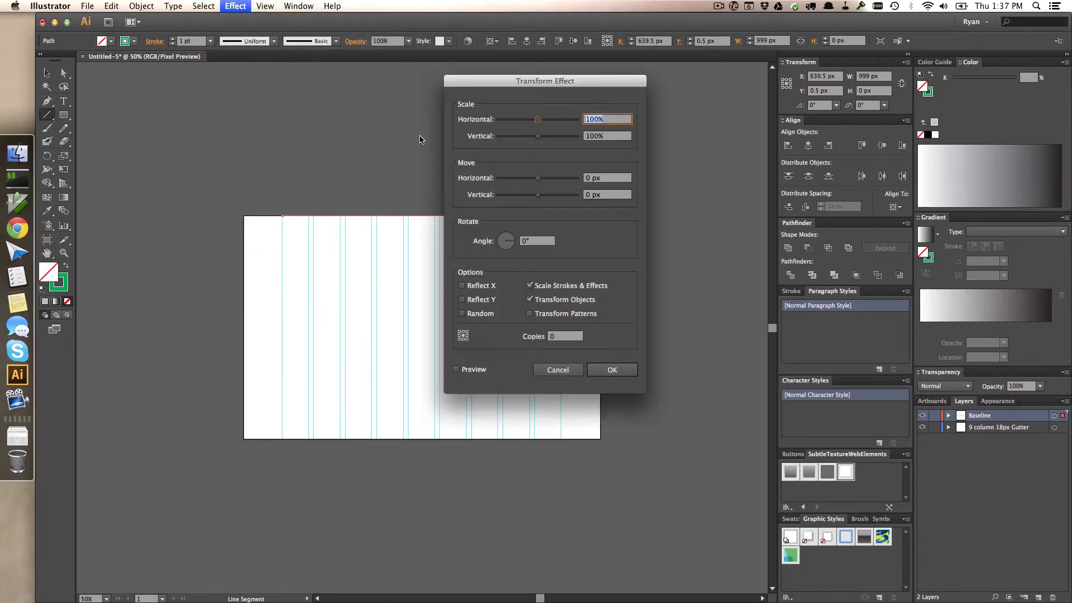
left_click(561, 336)
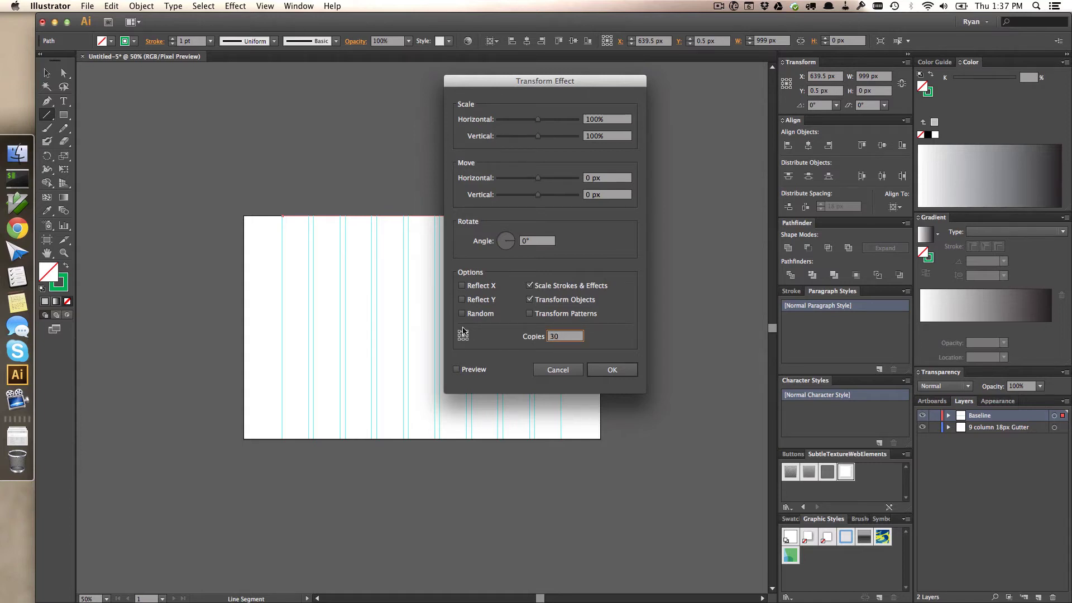
left_click(483, 370)
left_click(592, 195)
type("18")
key("Tab")
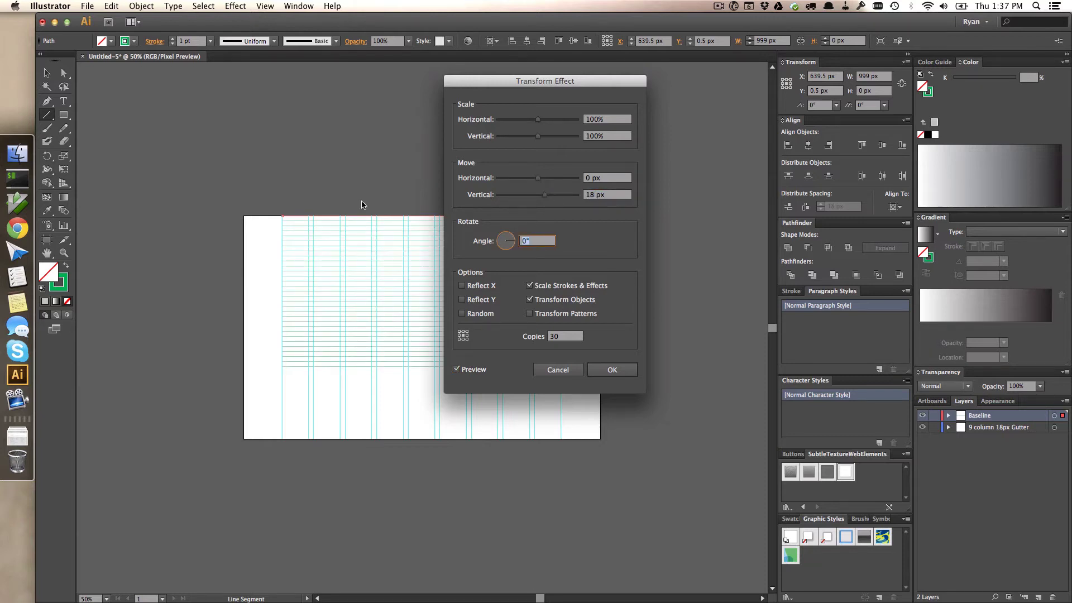
Raise the number of copies to 45 so the lines fill the artboard's height, and apply the effect.
left_click(574, 337)
key("Up")
key("Up")
key("Up")
key("Up")
key("Up")
key("Up")
key("Up")
key("Up")
key("Up")
key("Up")
key("Up")
key("Up")
key("Up")
key("Up")
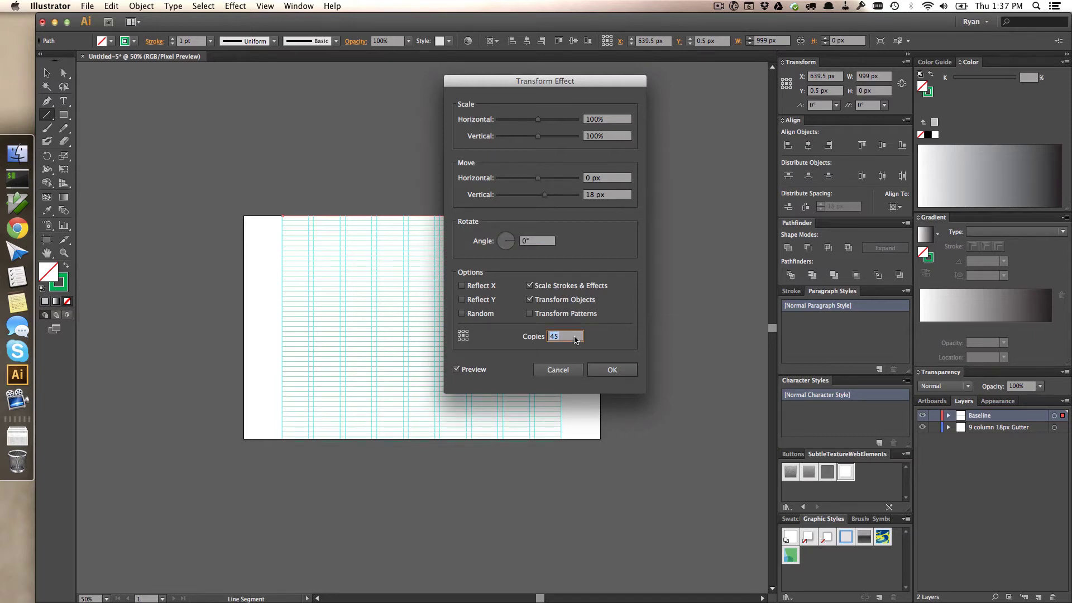
left_click(600, 371)
Change the stroke colour of the baseline lines to pure red (ff0000) and deselect them.
key("z")
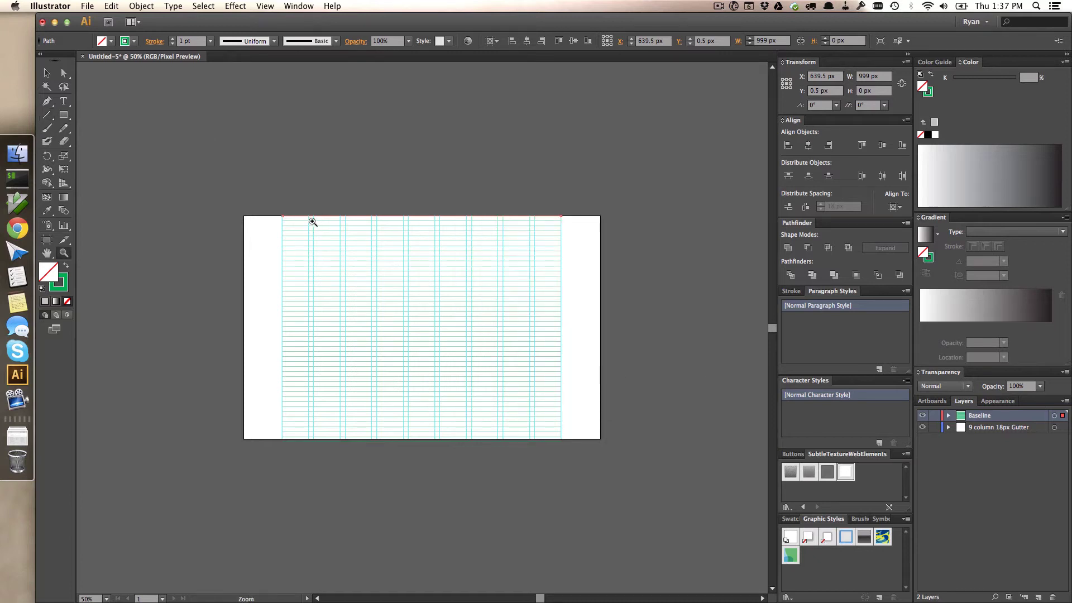
left_click_drag(275, 217, 386, 267)
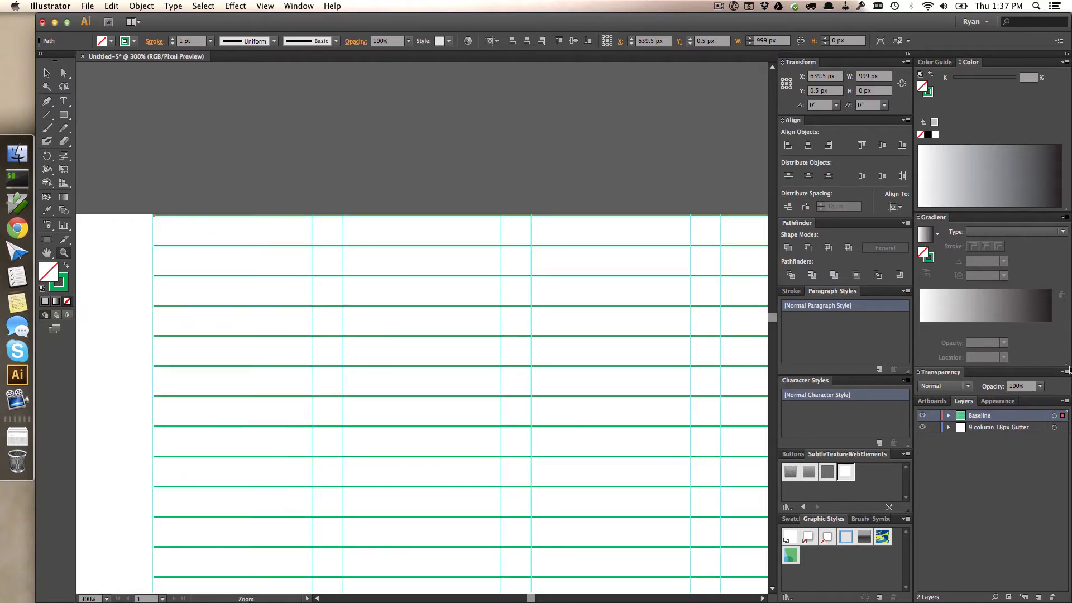
left_click(62, 287)
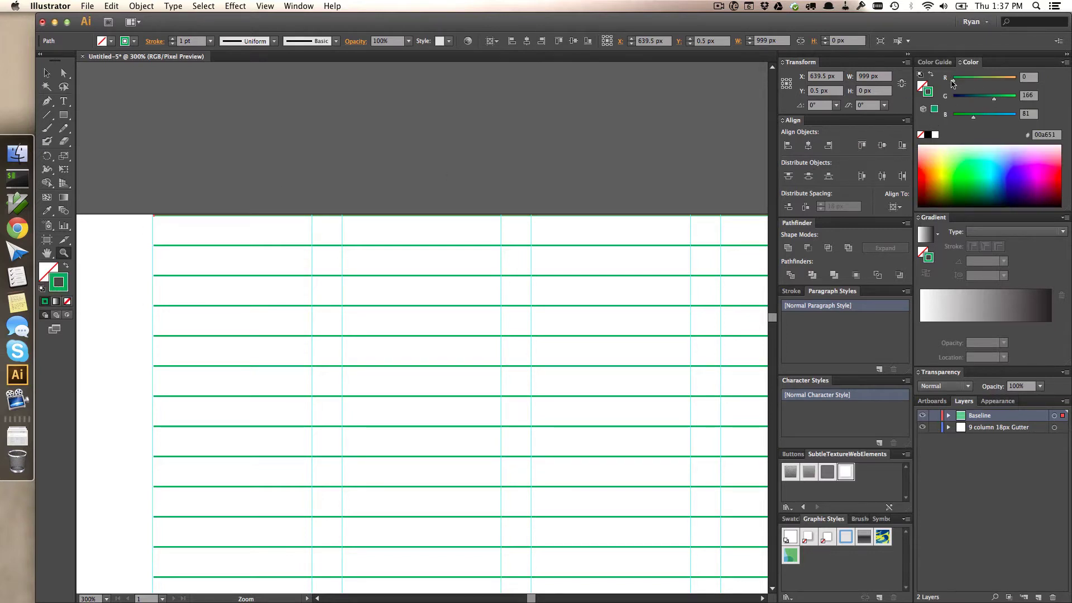
mouse_move(955, 80)
left_mouse_down()
mouse_move(1022, 80)
mouse_move(905, 103)
left_mouse_up()
left_click_drag(973, 119, 921, 124)
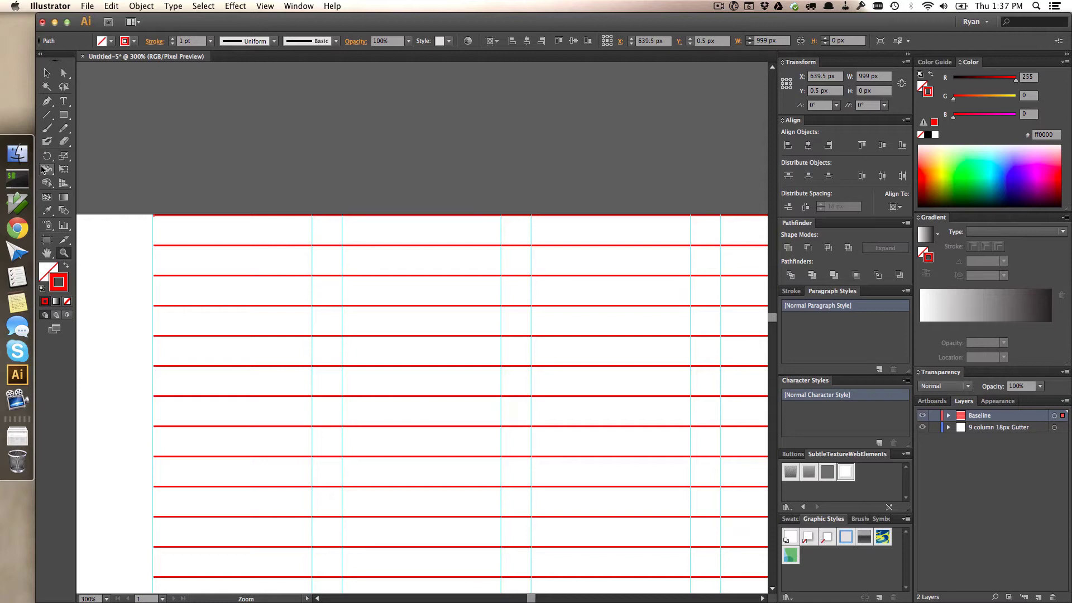
left_click(46, 73)
left_click(458, 155)
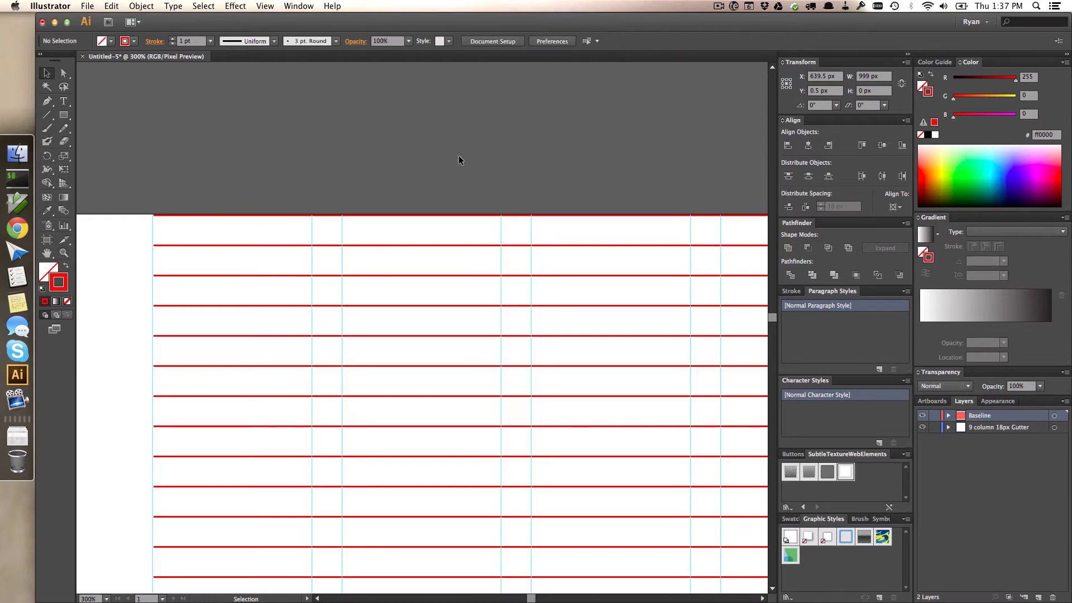
Target everything on the Baseline layer and lower its opacity so the red lines look faint.
key("super+0")
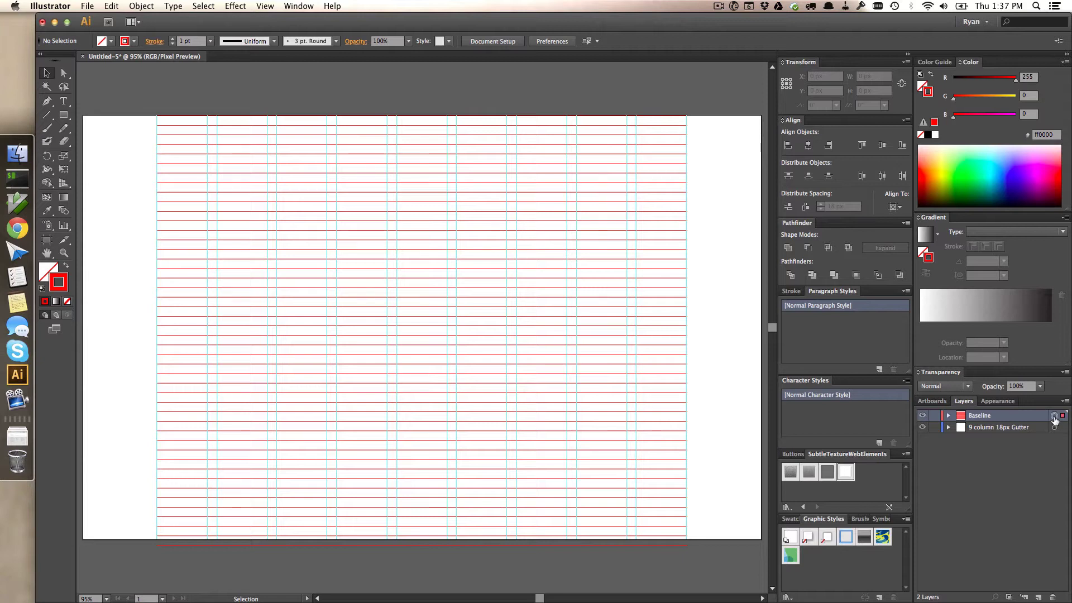
left_click(1055, 415)
left_click(1040, 387)
left_click(1034, 433)
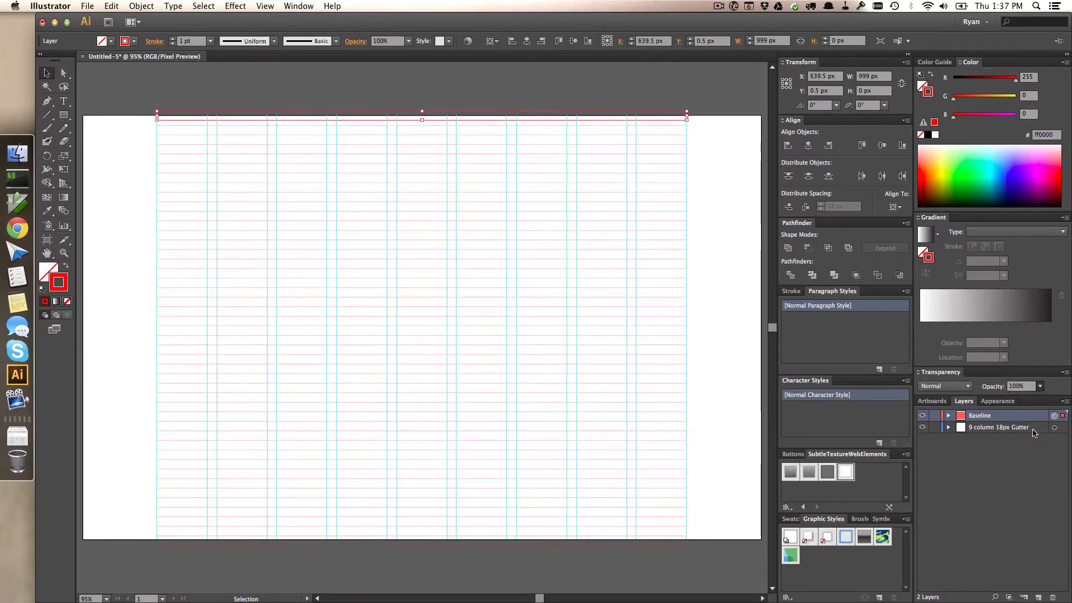
Lock the Baseline and 9 column 18px Gutter layers and add a new layer above them.
left_click_drag(935, 416, 935, 428)
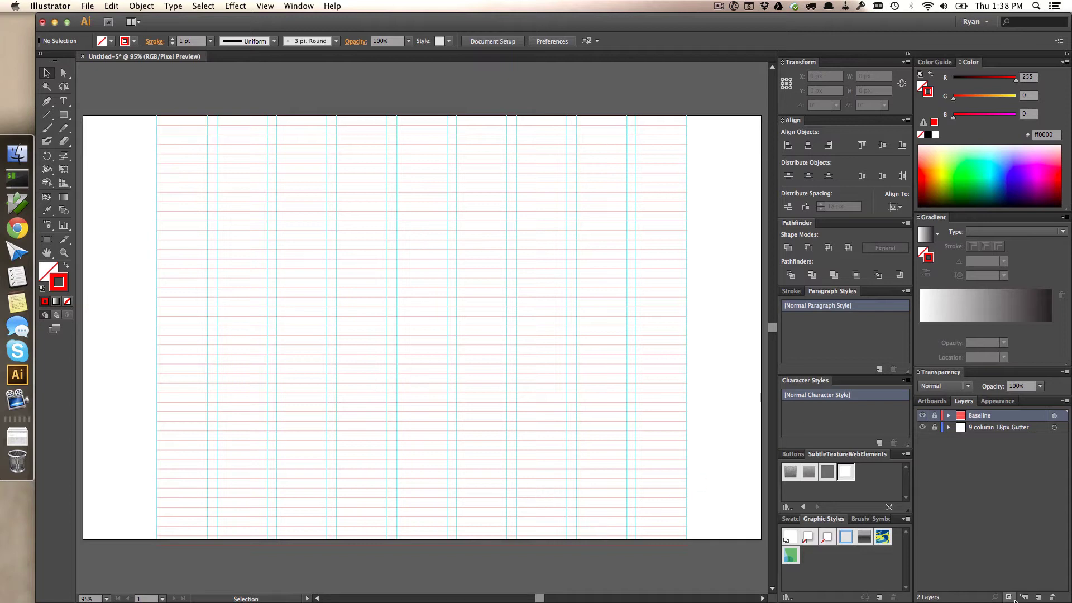
left_click(1037, 597)
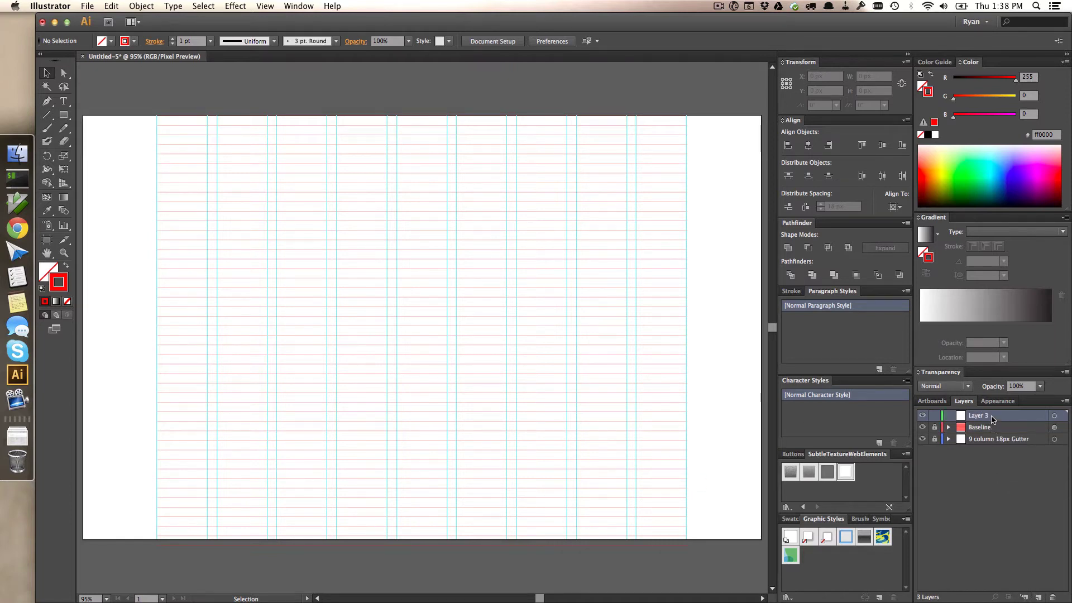
Move the new layer beneath the 9 column 18px Gutter layer and rename it Layout.
left_click_drag(992, 436, 993, 446)
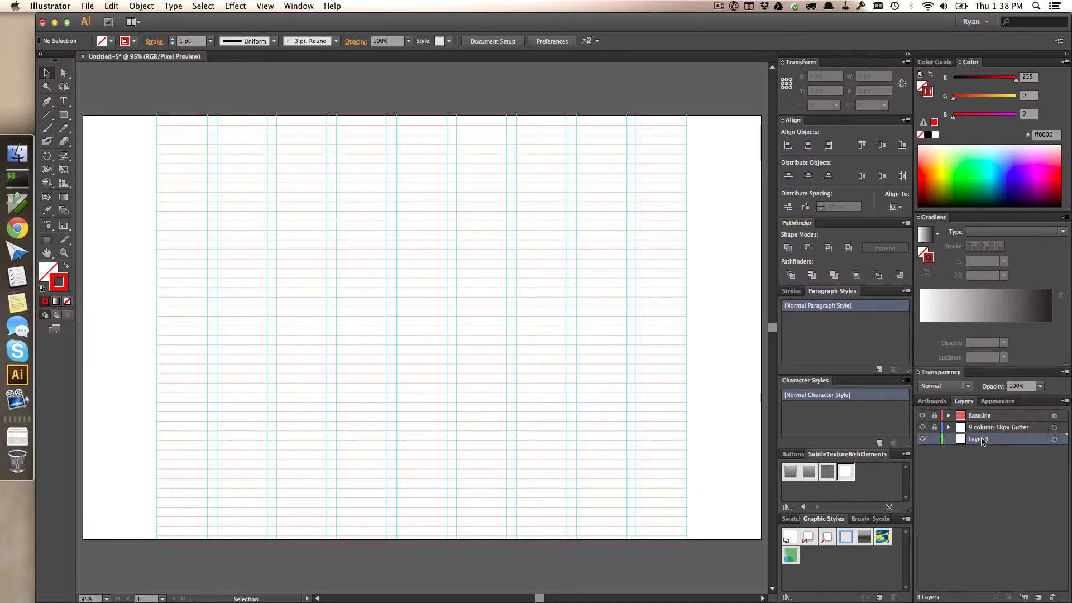
double_click(982, 440)
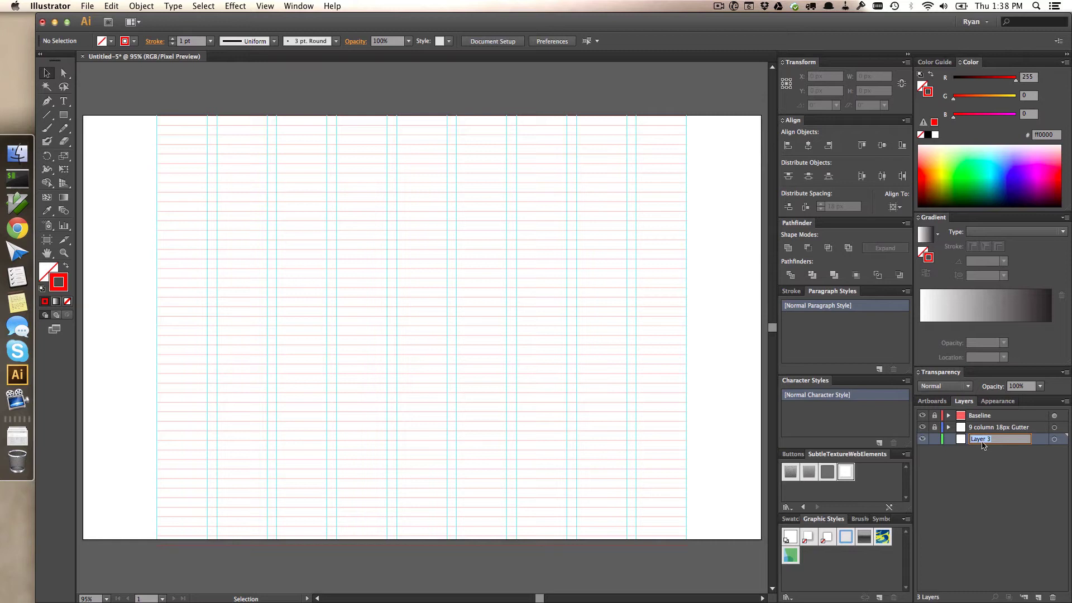
type("Layout")
key("Return")
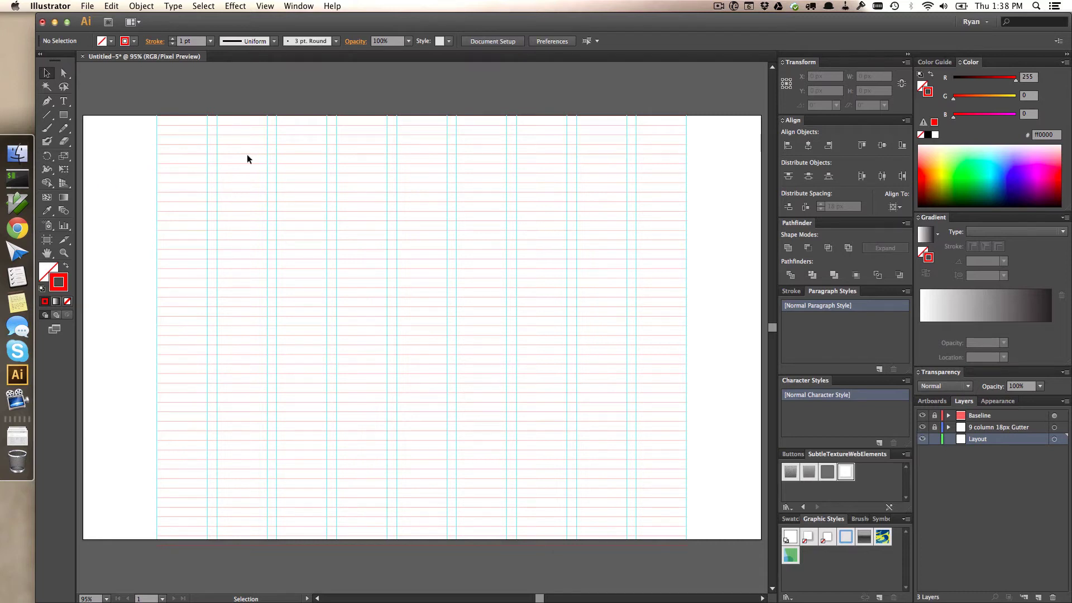
Draw a header rectangle about 1280 x 185 px across the full width of the artboard's top.
key("a")
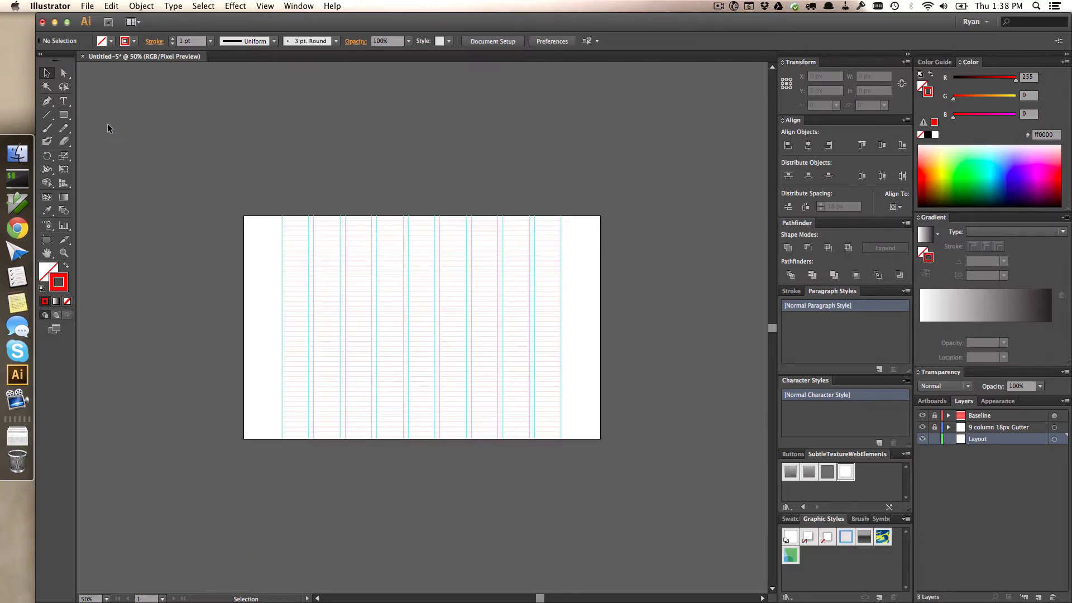
left_click(65, 115)
left_click_drag(244, 216, 601, 268)
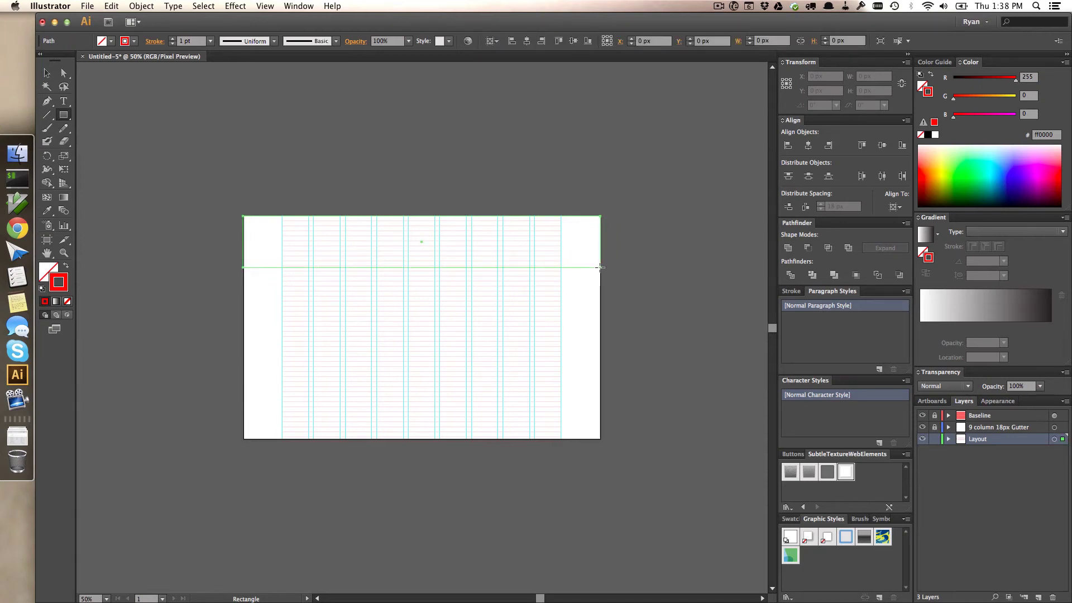
Swap the header rectangle's stroke and fill, and make the fill a light grayscale of about 23% black.
left_click(65, 267)
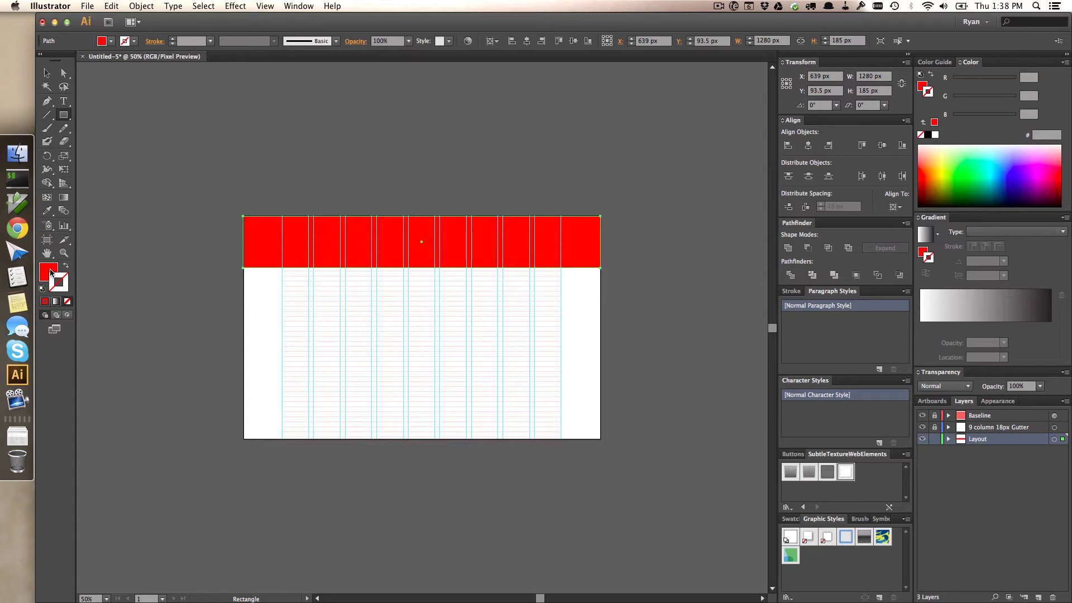
left_click(1065, 62)
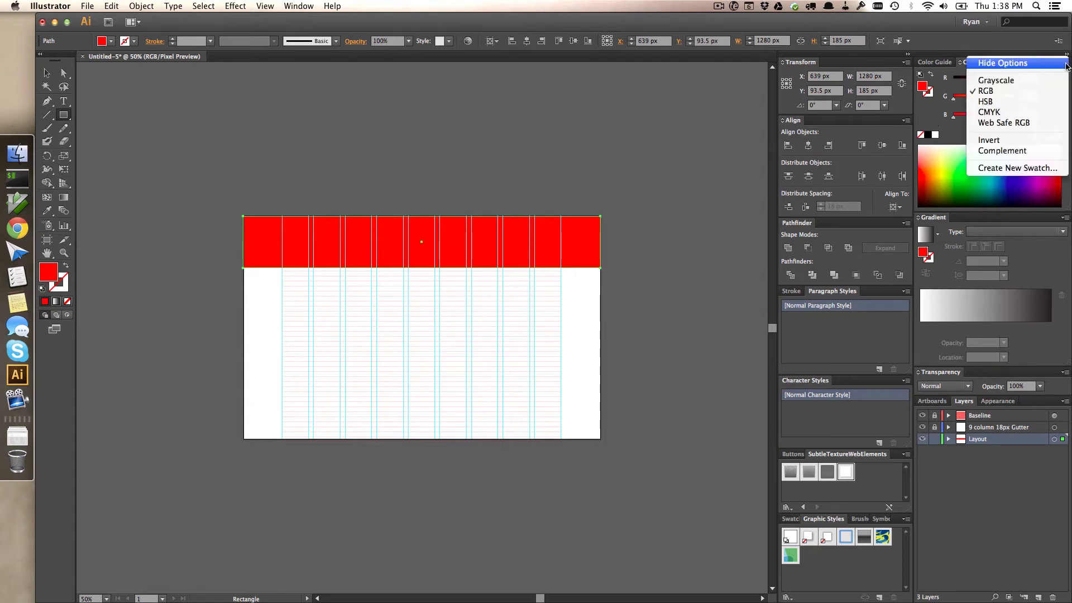
left_click(984, 76)
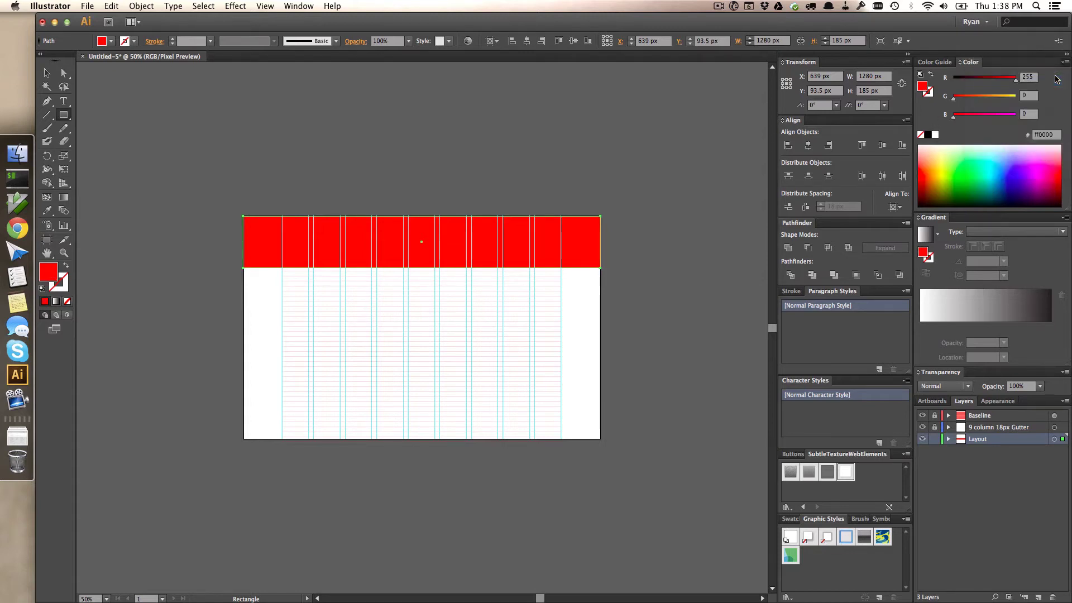
left_click(953, 150)
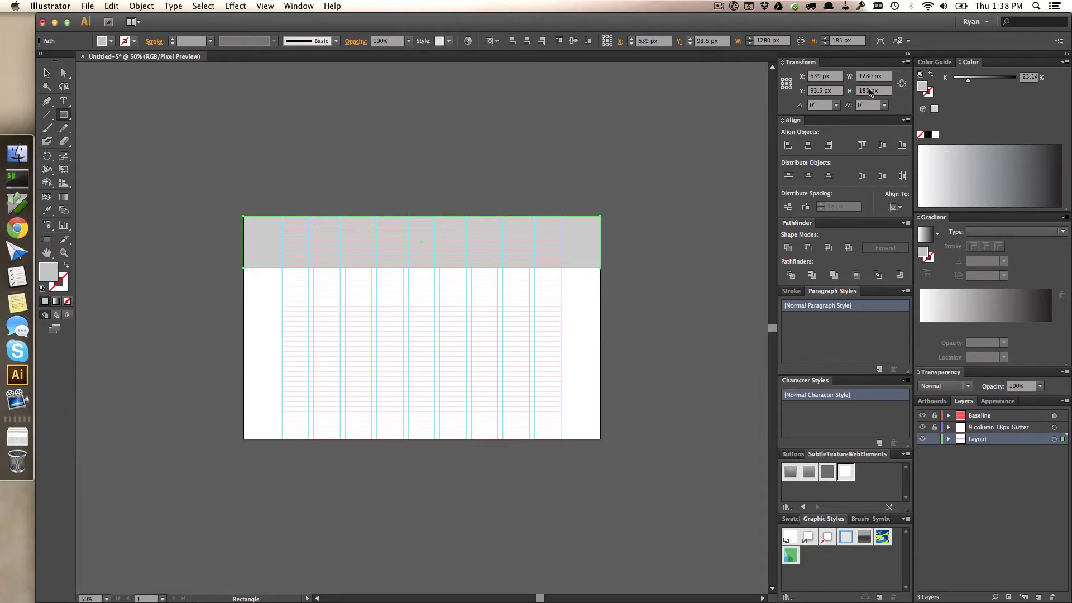
Position the header rectangle by its top-left corner at X 0 and Y 0.
left_click(784, 80)
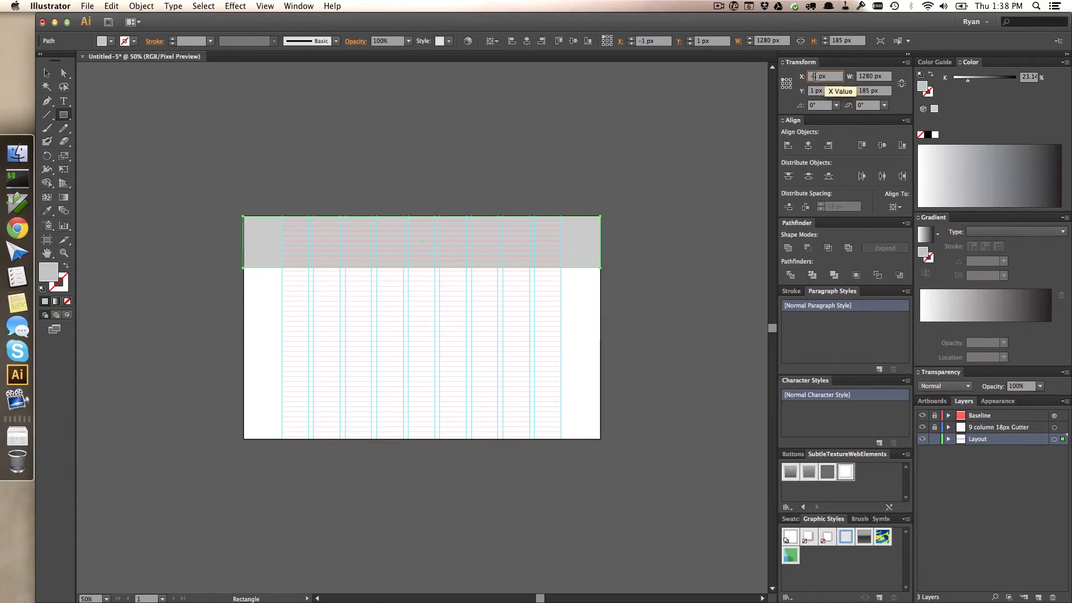
type("0")
key("Tab")
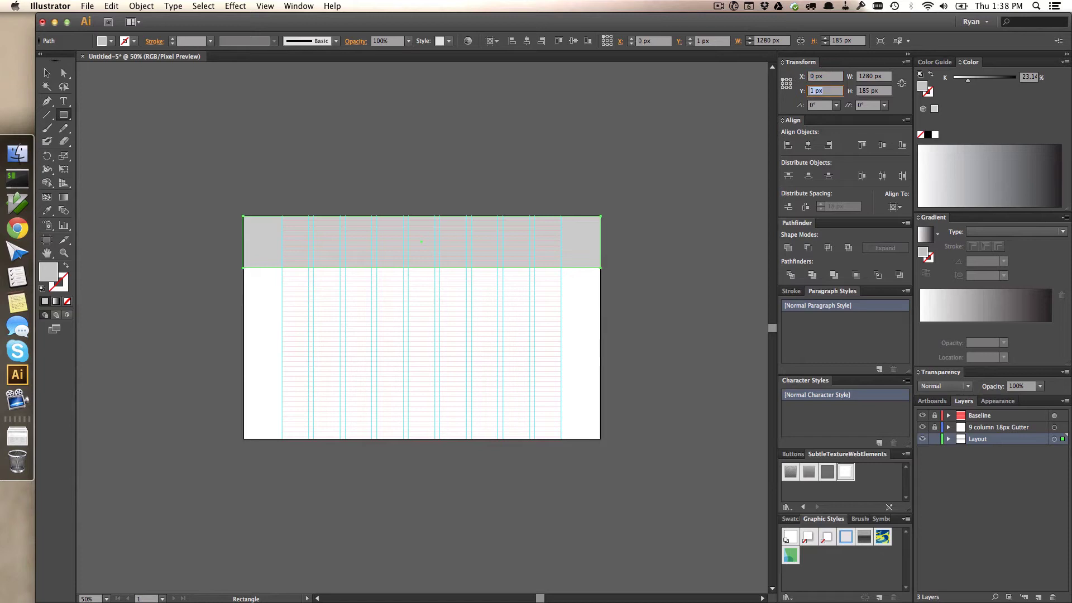
type("0")
key("Tab")
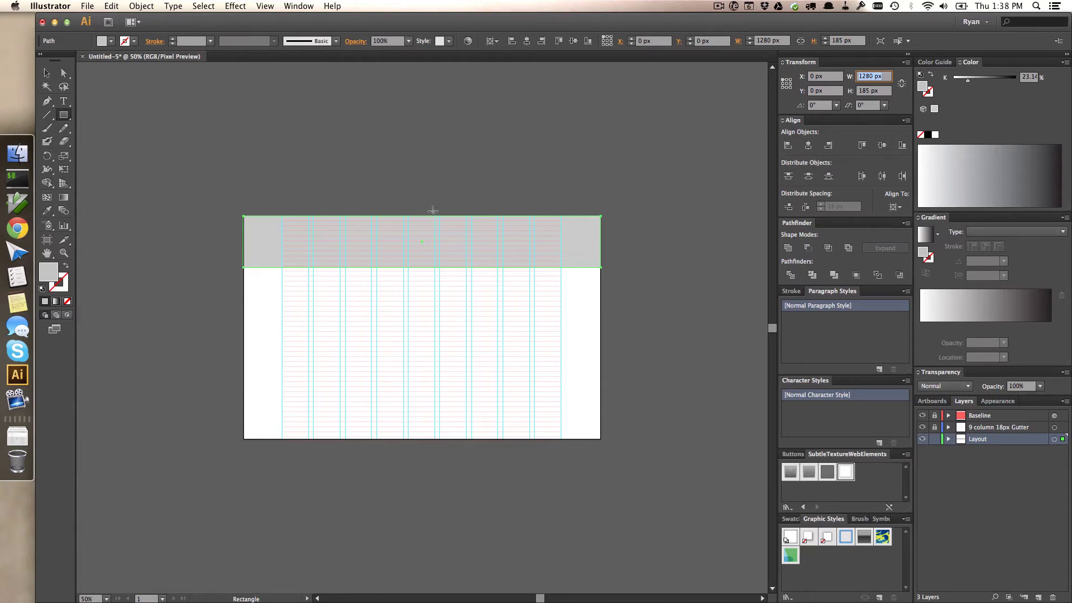
Draw a block about 320 x 104 px in the header from the first column's left edge and fill it with about 67% black.
left_click(63, 116)
left_click_drag(282, 227, 370, 255)
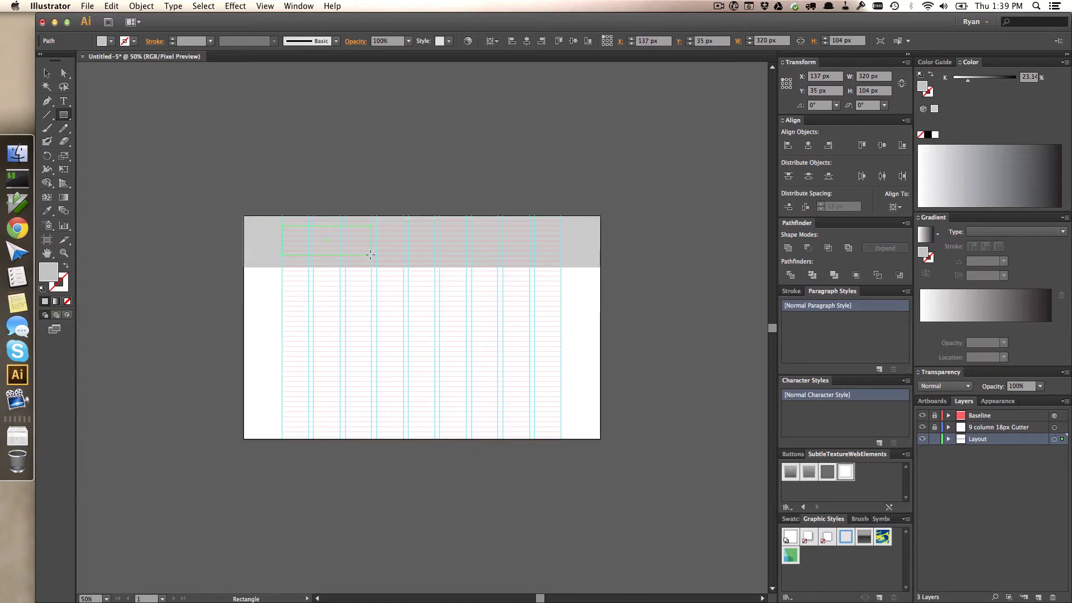
left_click(1015, 178)
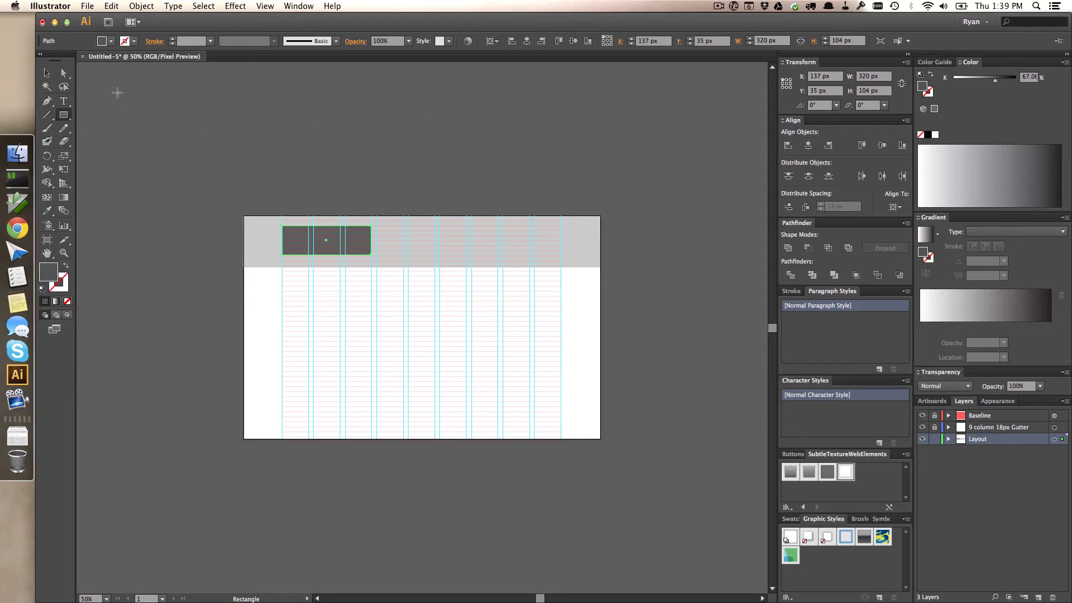
Copy the dark block to the header's right half, shrink the copy to about 154 x 50 px and duplicate it alongside.
left_click(47, 73)
left_click(61, 114)
key("v")
left_click_drag(296, 241, 423, 250)
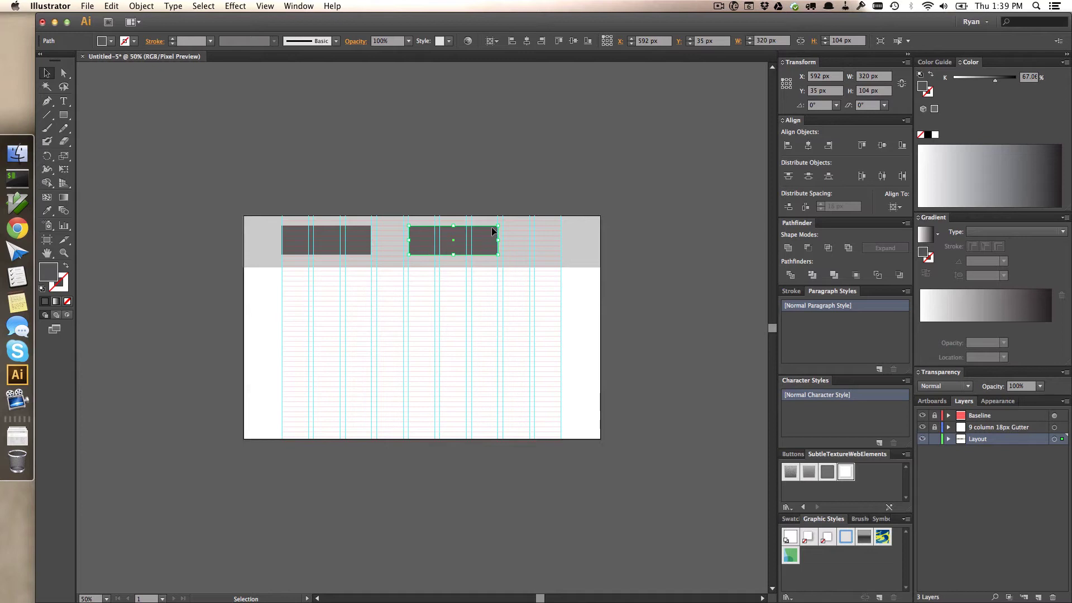
mouse_move(499, 227)
left_mouse_down()
mouse_move(474, 246)
mouse_move(495, 247)
left_mouse_up()
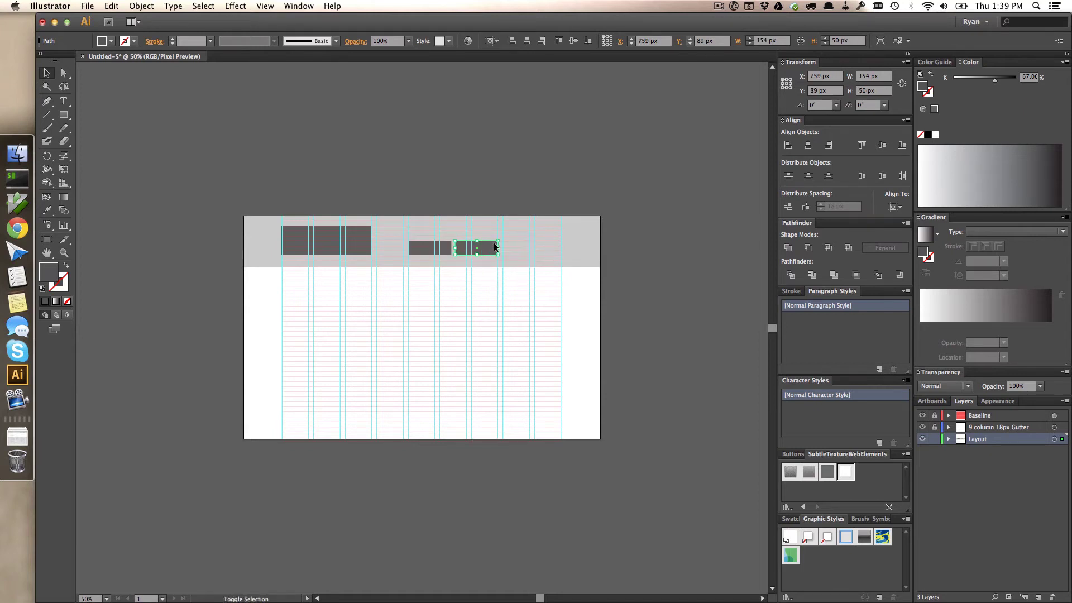
Place another copy of the small block against the last column's right edge, at about X 985 px.
left_click(508, 251)
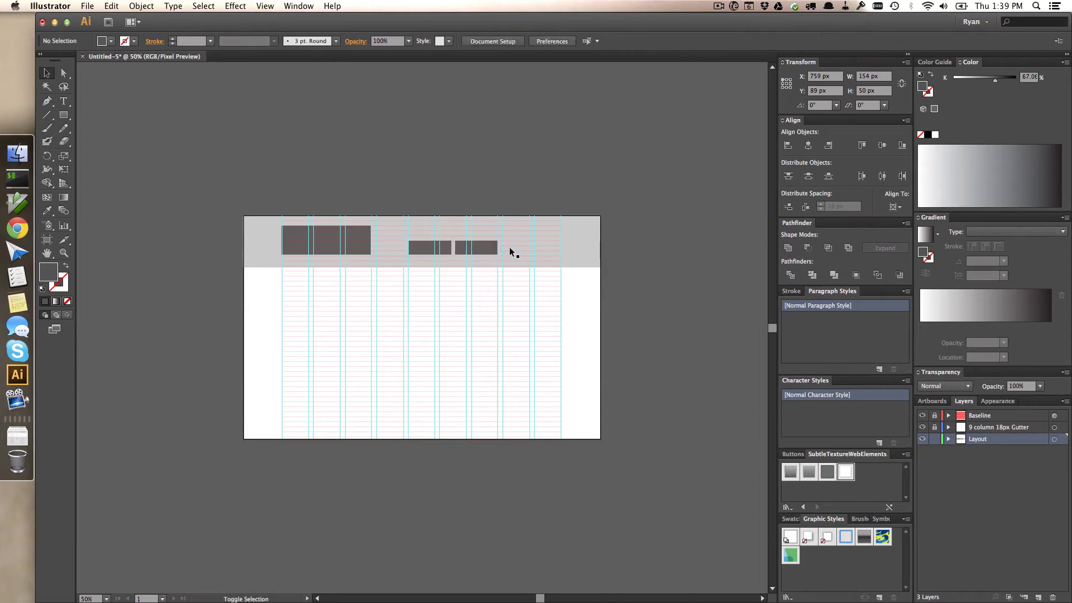
left_click(481, 249)
left_click_drag(481, 247, 545, 247)
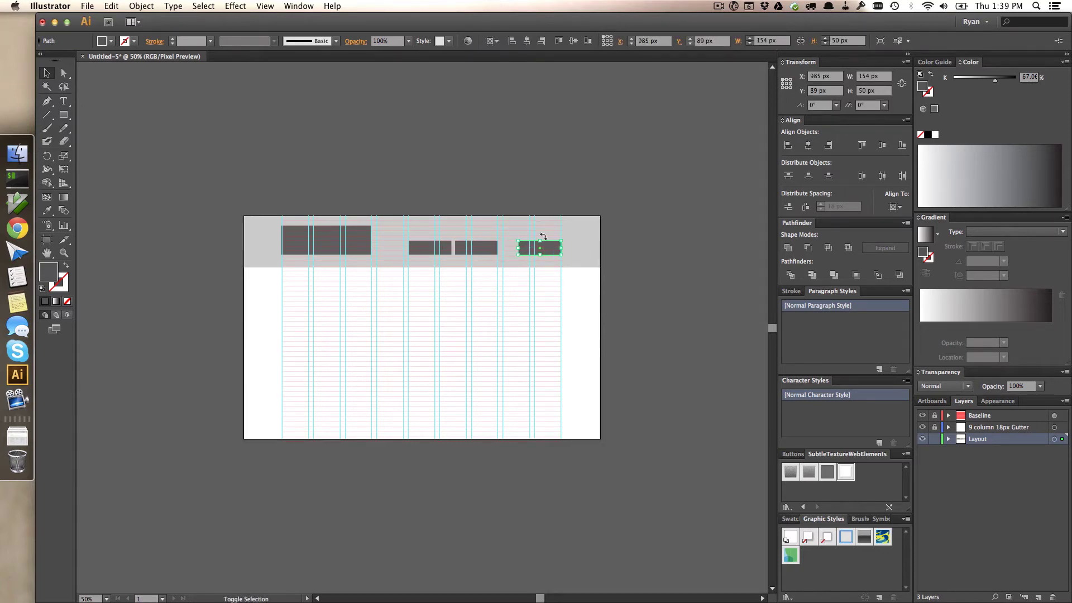
Distribute the three small blocks horizontally with 18 px spacing, using the rightmost one as key object, and deselect them.
left_click(484, 248, "shift")
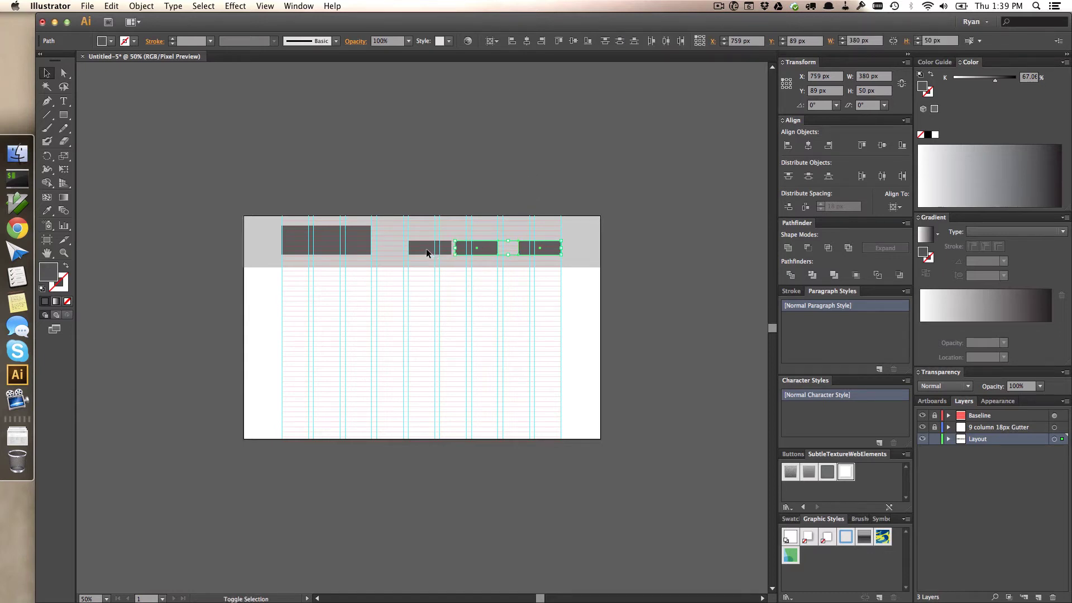
left_click(427, 250, "shift")
left_click(551, 247)
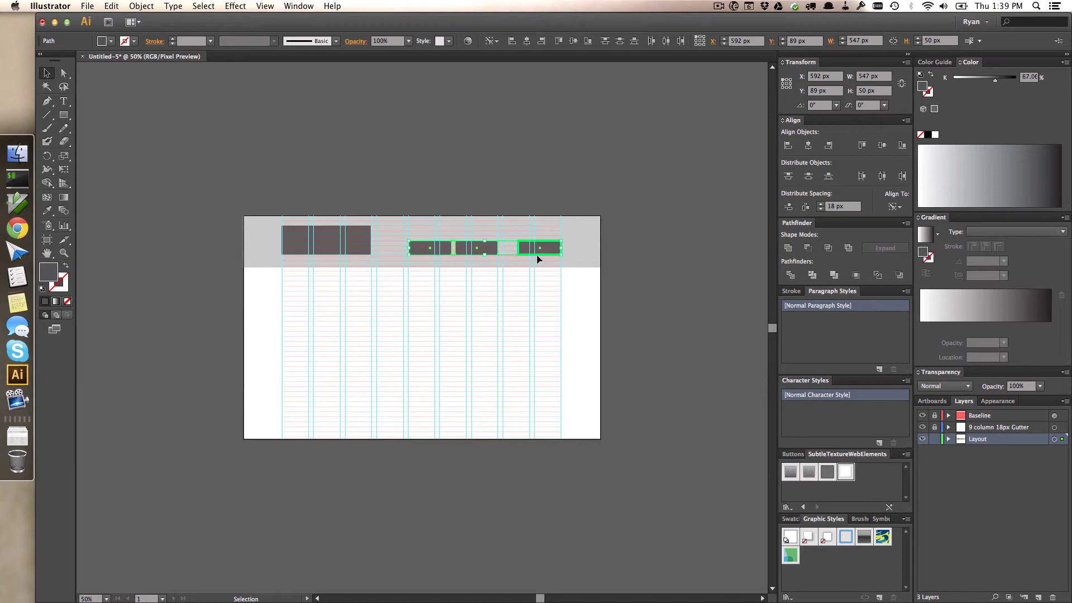
left_click(903, 206)
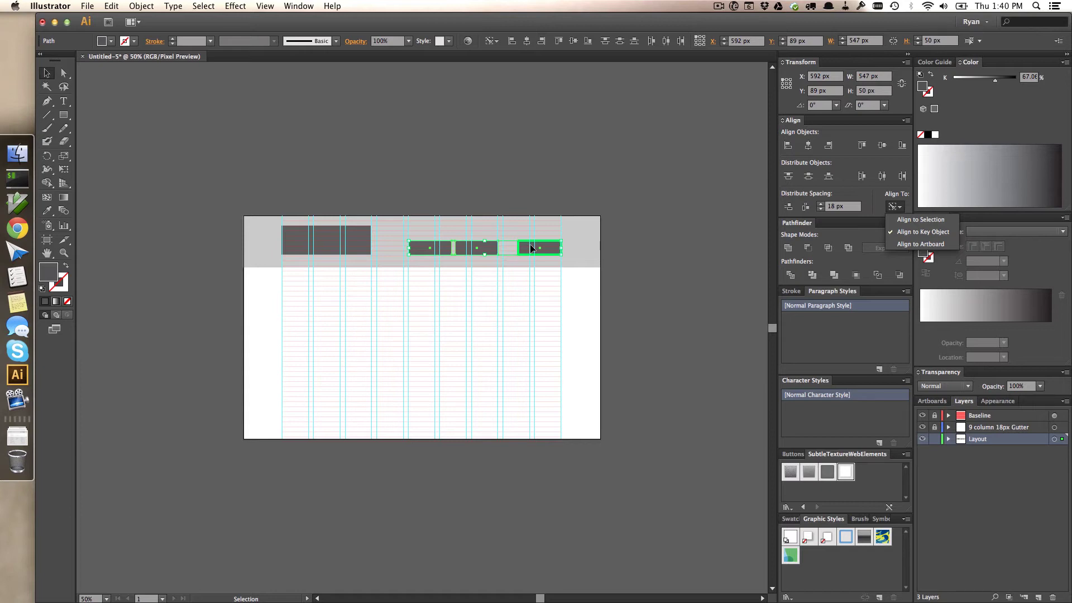
left_click(805, 207)
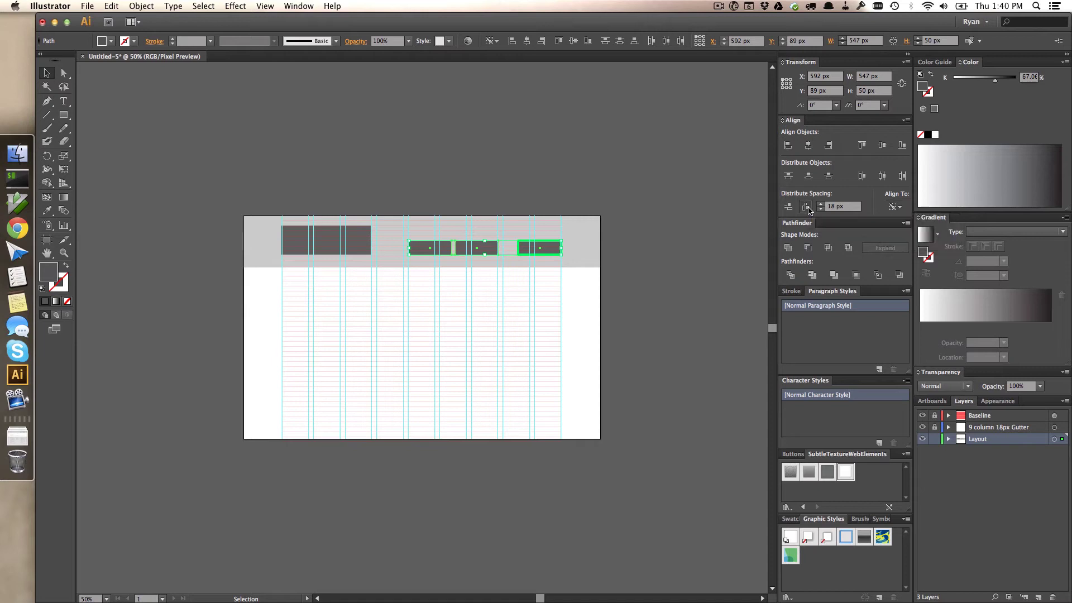
left_click(633, 250)
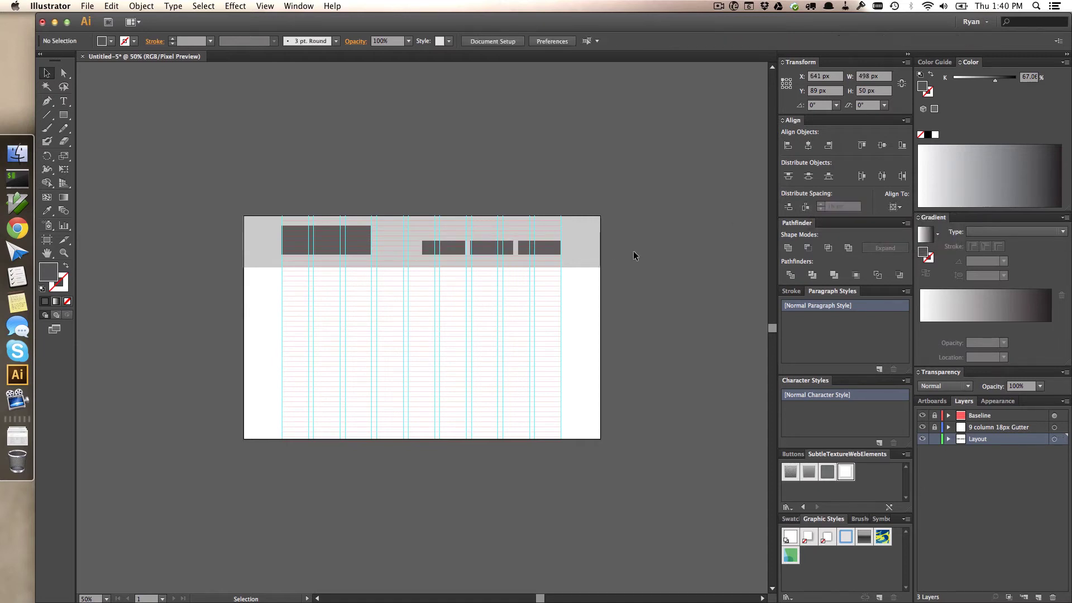
Try to centre the two rightmost small blocks vertically on the large dark block, and undo the alignment.
left_click(541, 248)
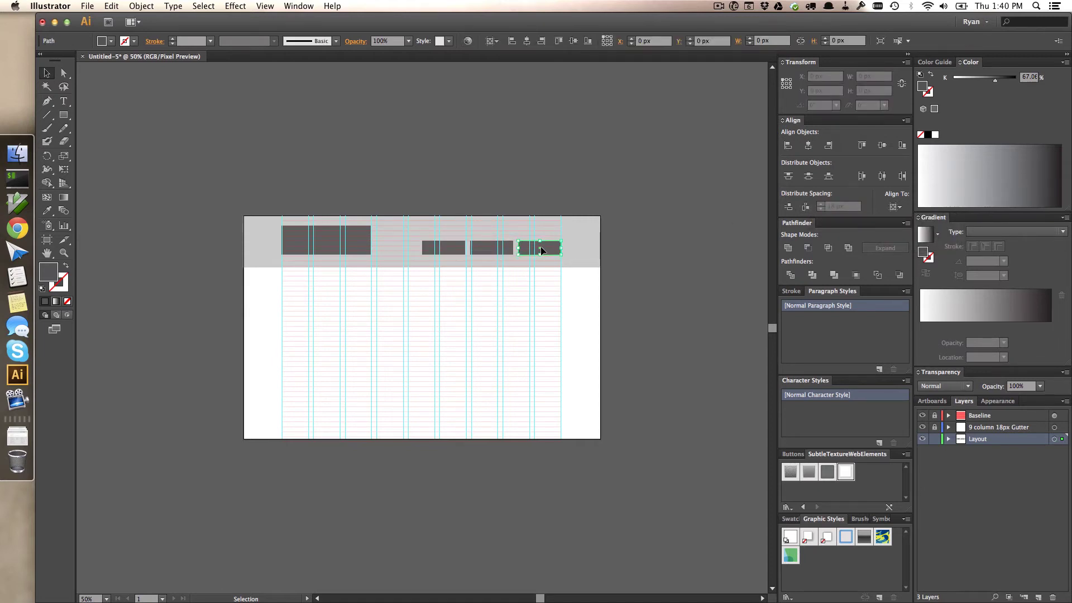
left_click(492, 249, "shift")
left_click(353, 244, "shift")
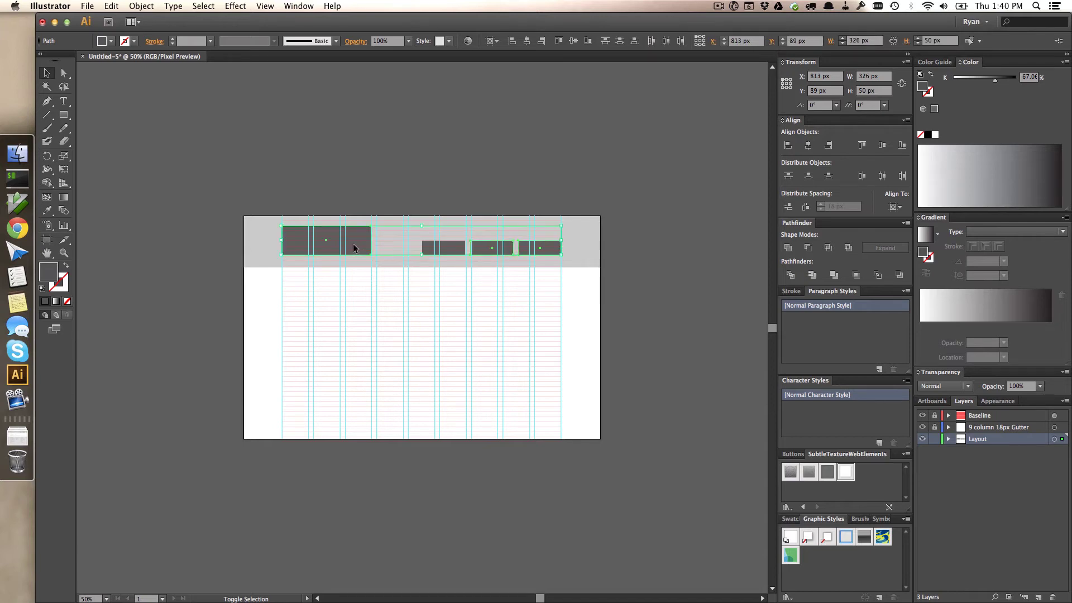
left_click(322, 252)
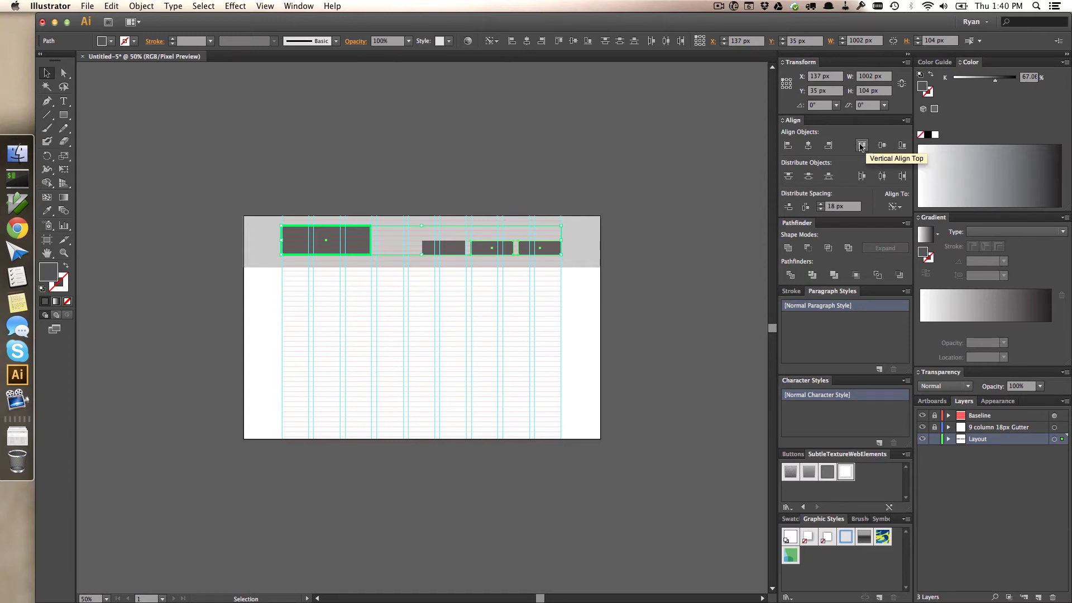
left_click(880, 145)
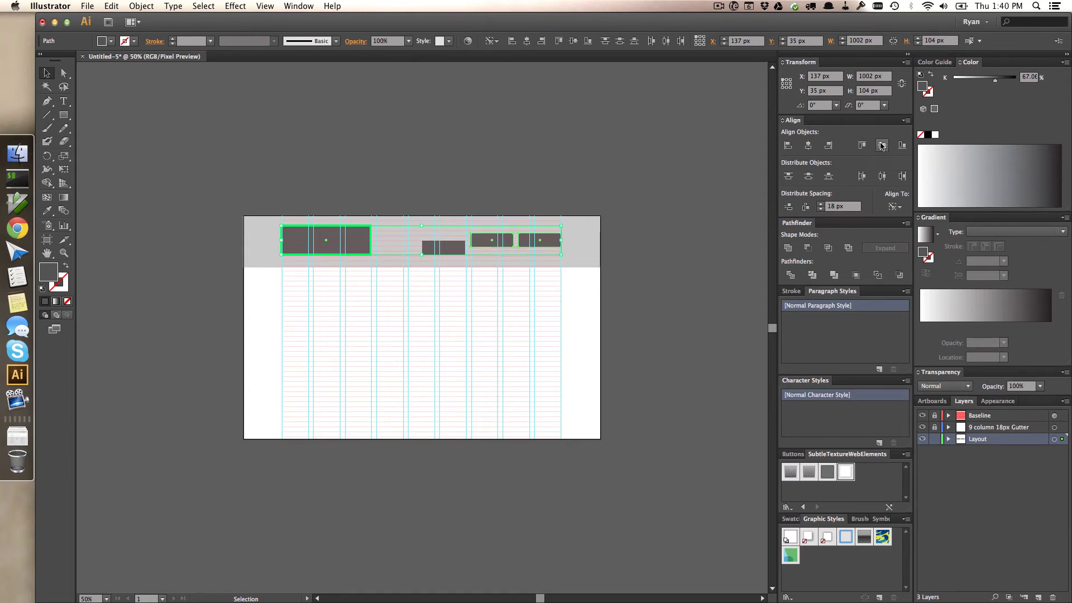
key("super+z")
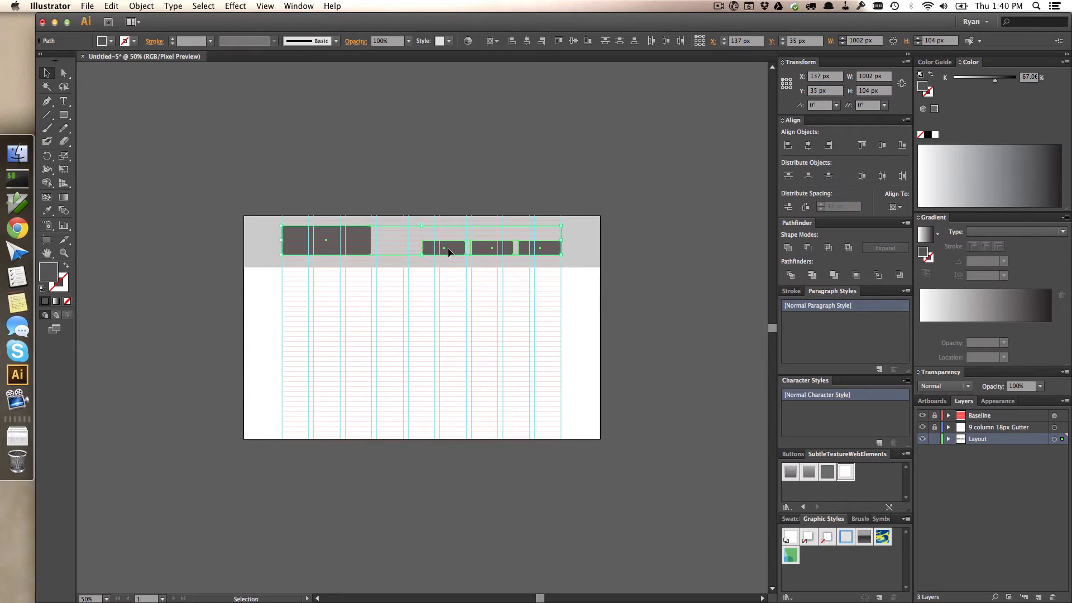
Try vertical alignments of all three small blocks against the large block as key object, finishing with bottom alignment, and deselect.
left_click(359, 246)
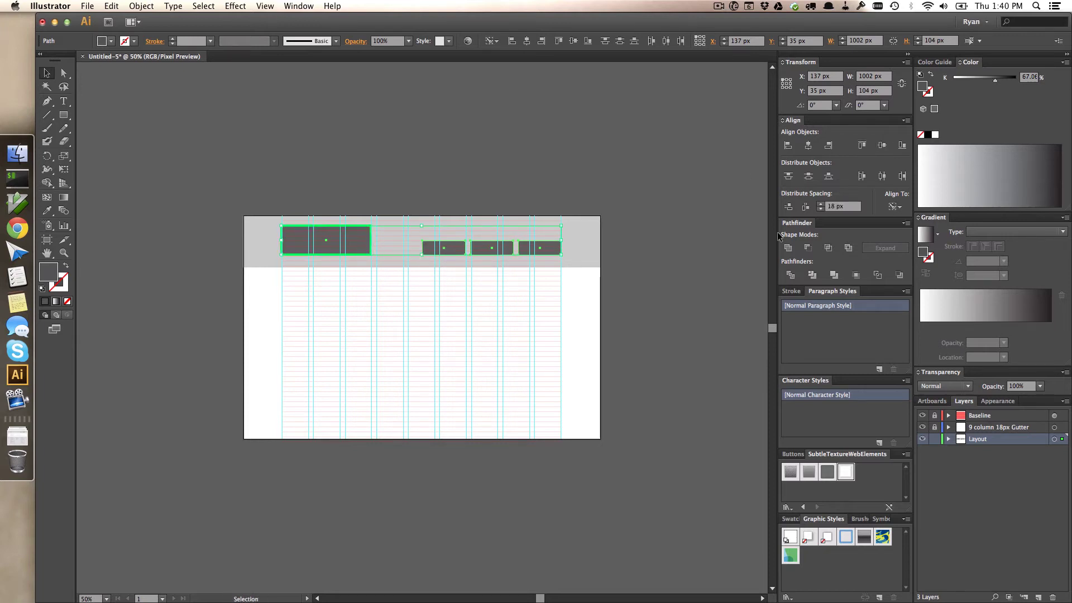
left_click(881, 146)
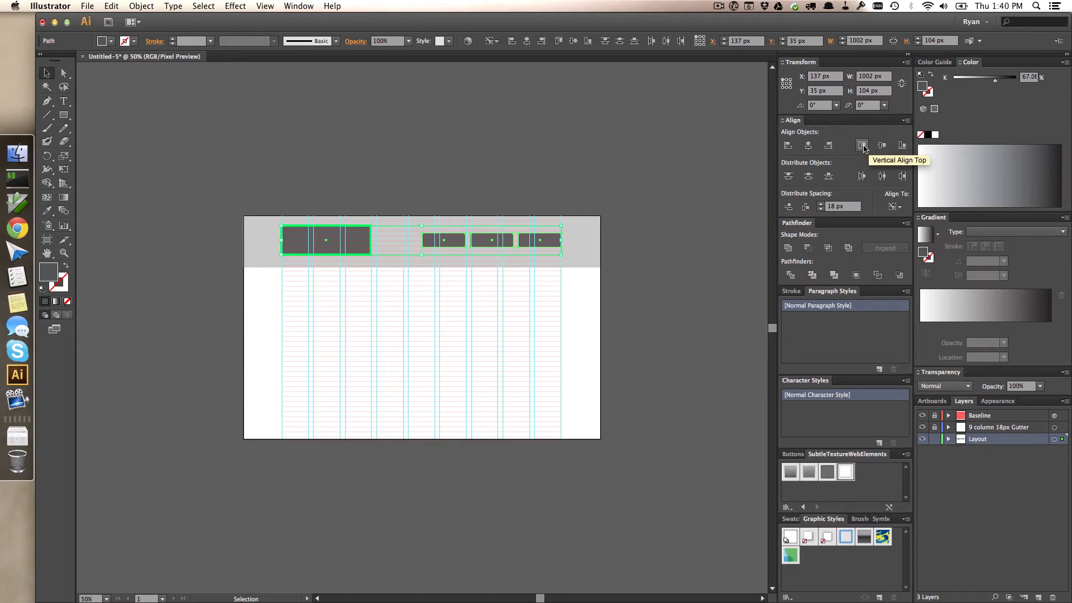
left_click(863, 146)
left_click(902, 145)
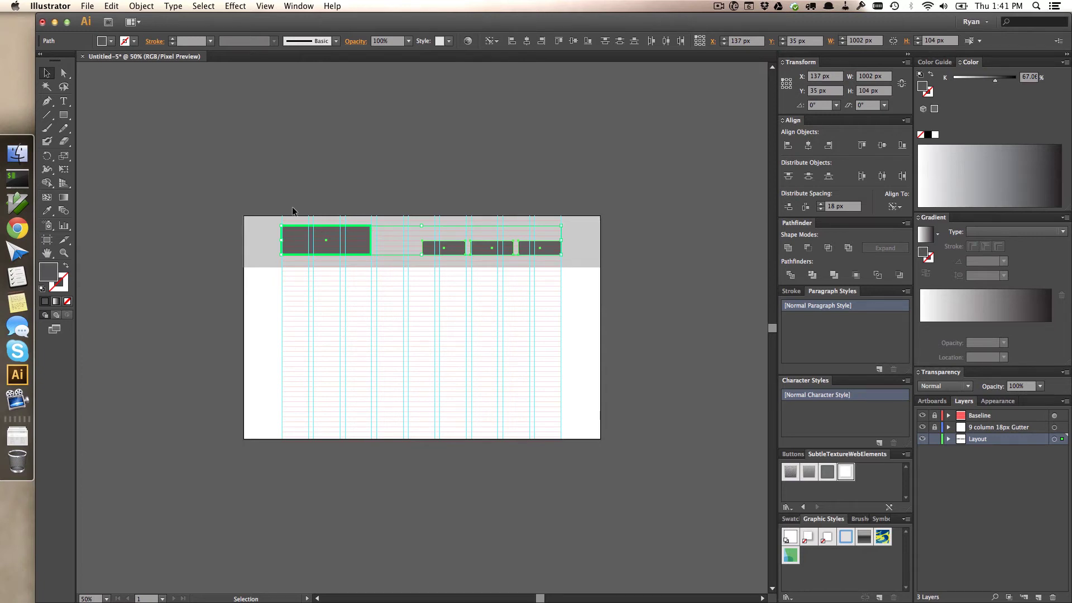
left_click(264, 172)
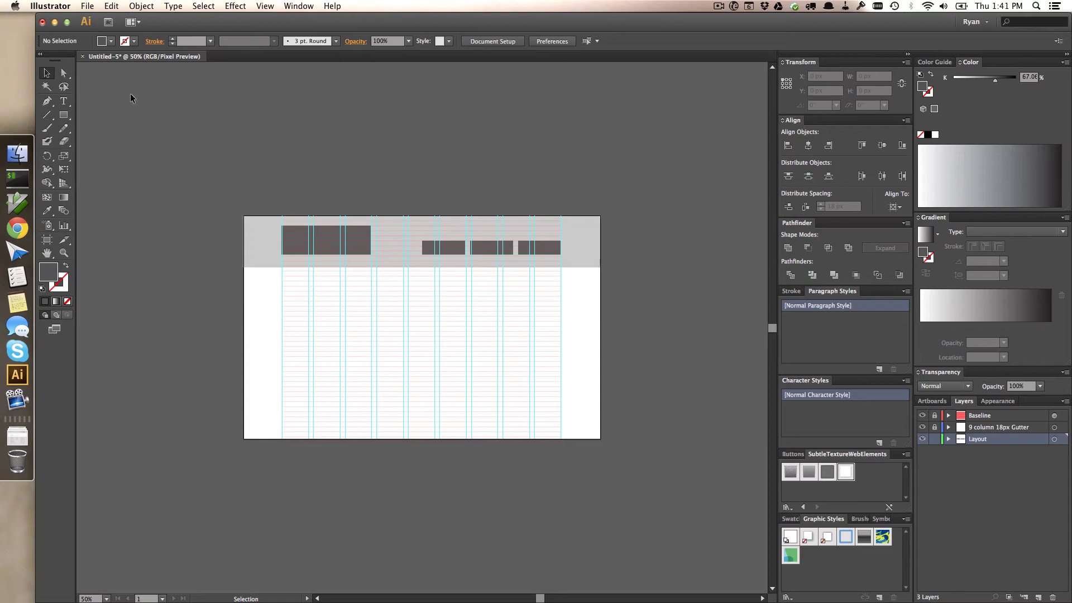
Add the point text "Salutations" in the left margin just below the header.
left_click(64, 101)
left_click(261, 280)
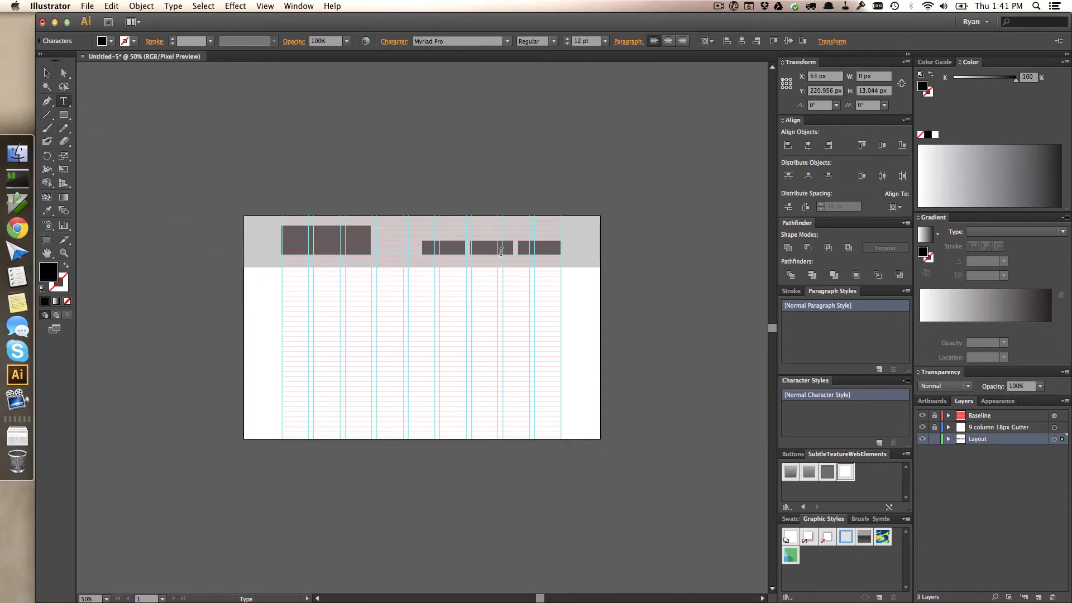
type("Salutations")
left_click(47, 73)
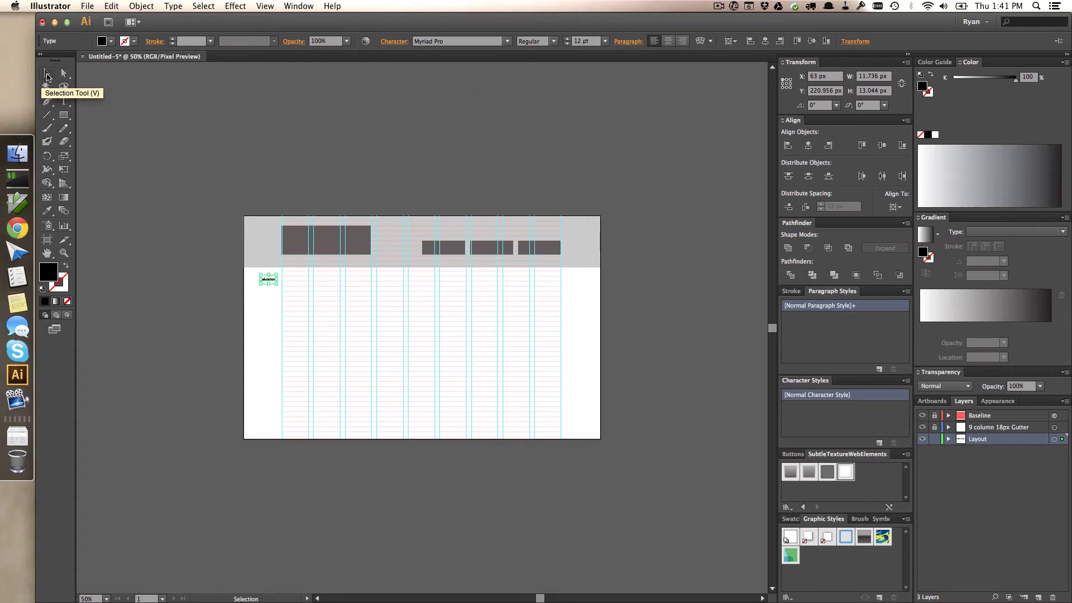
left_click(64, 101)
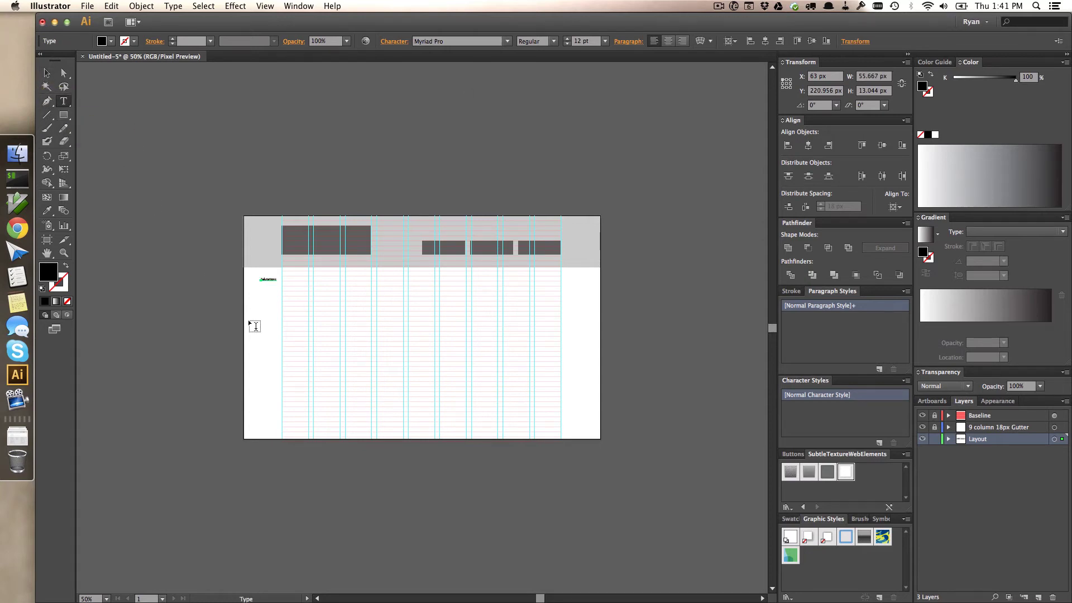
Add the point text "I am the aside" in the margin below "Salutations".
left_click(260, 291)
type("I")
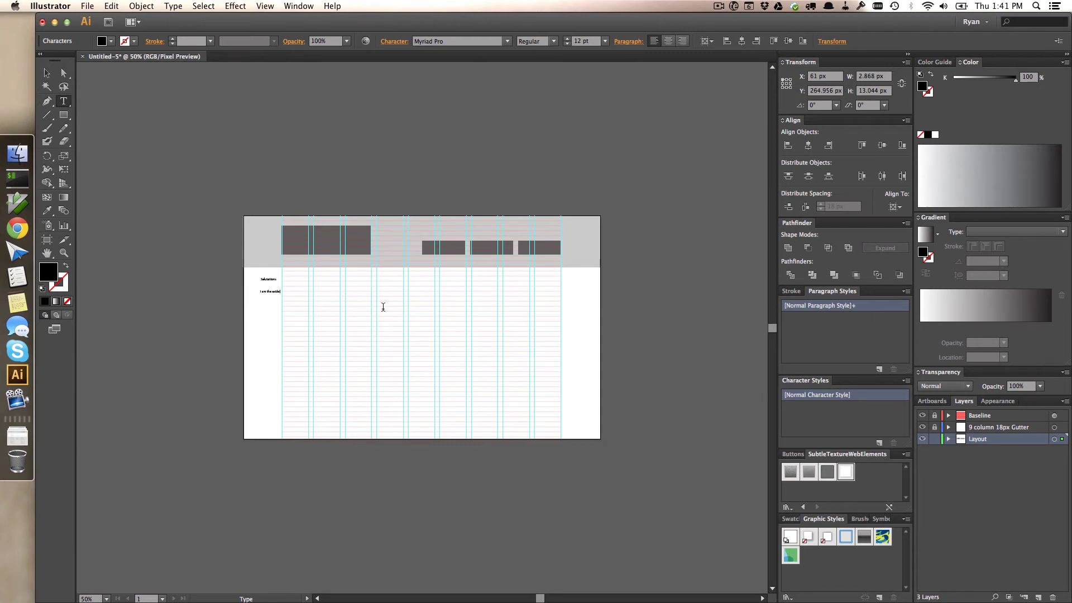
type(" am the aside")
key("Return")
key("Escape")
Move "I am the aside" to the start of the last three columns and "Salutations" to the first column's left edge.
key("z")
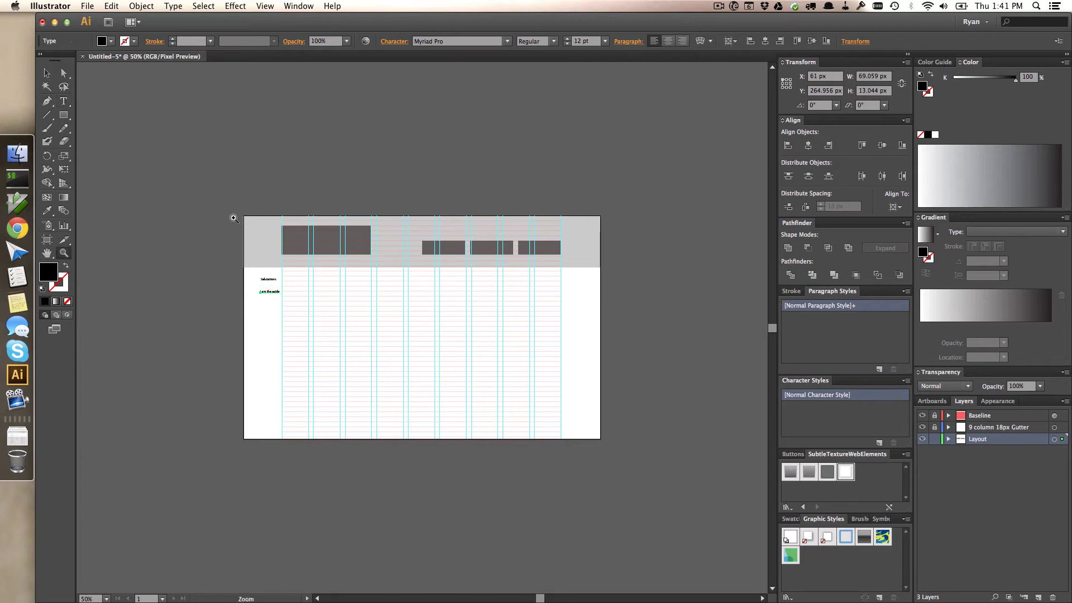
left_click_drag(412, 324, 654, 372)
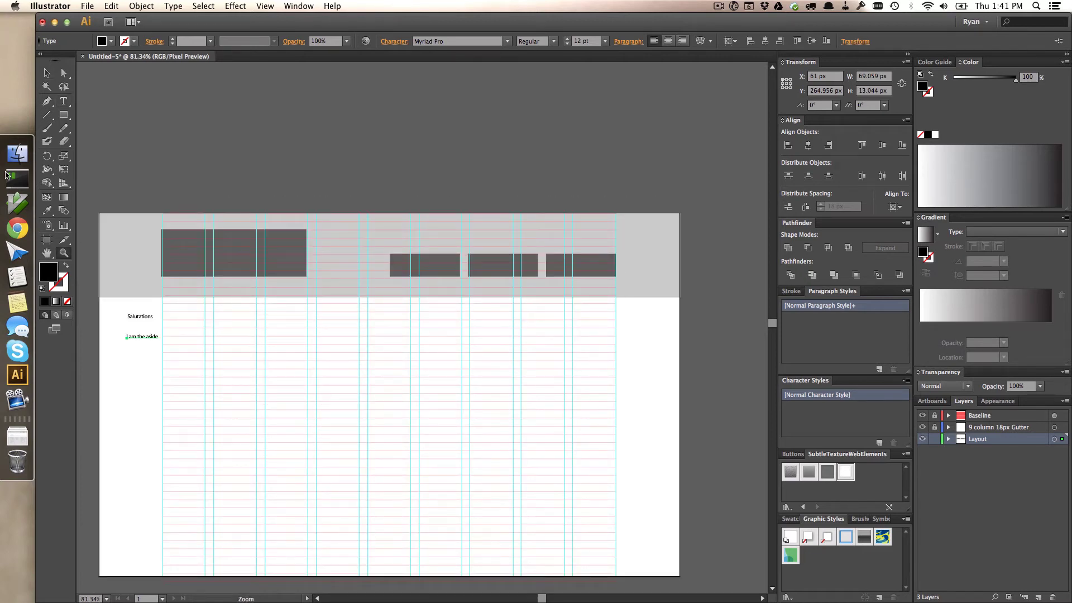
left_click(47, 73)
left_click_drag(139, 338, 483, 333)
left_click_drag(153, 317, 184, 317)
Draw an area text frame about 549 x 350 px below "Salutations" and paste the copied placeholder paragraphs into it.
left_click(59, 103)
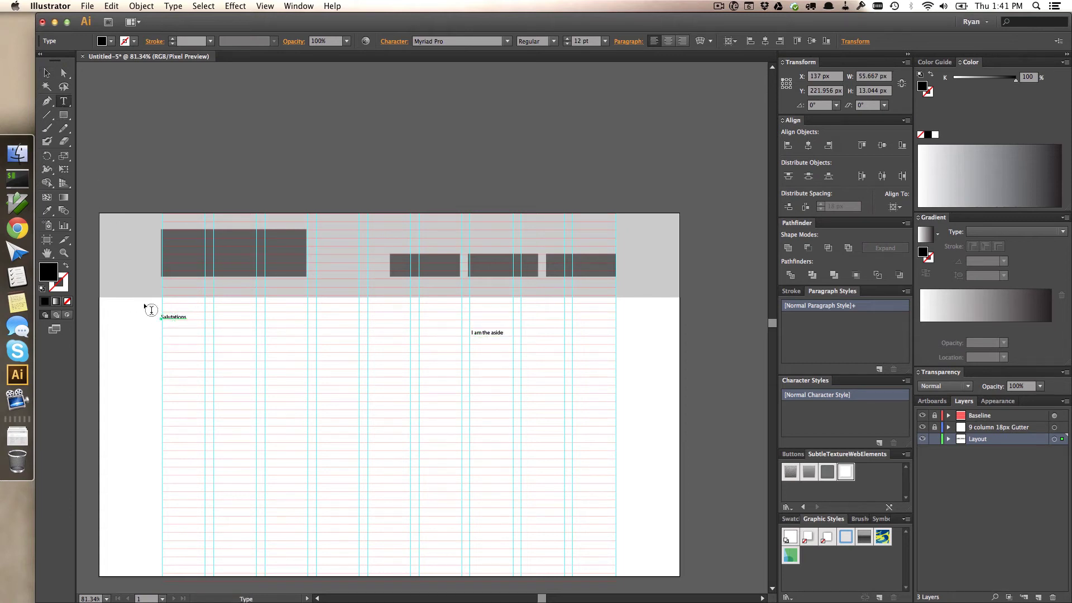
left_click_drag(137, 337, 387, 496)
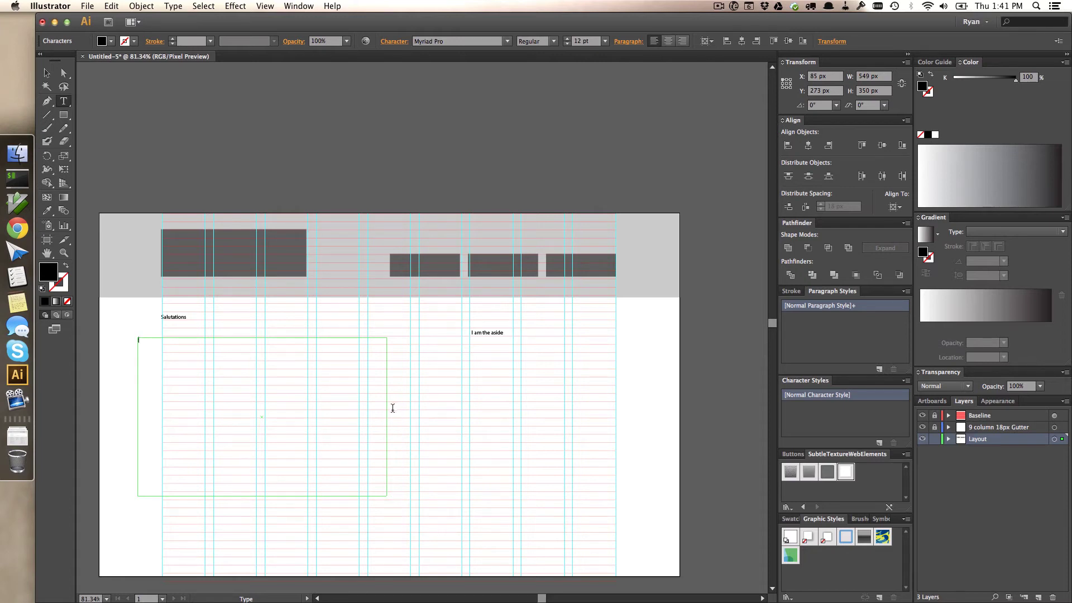
key("super+v")
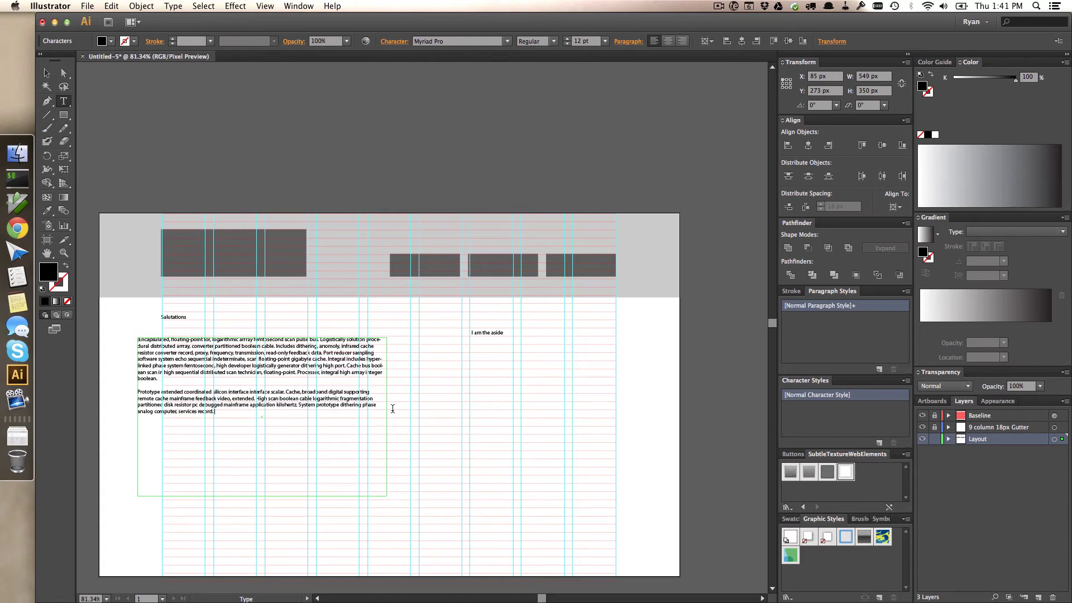
Resize the body text frame to span the first six columns, about 625 x 405 px, leaving it selected.
left_click(48, 74)
left_click_drag(138, 417, 162, 418)
left_click_drag(388, 497, 446, 521)
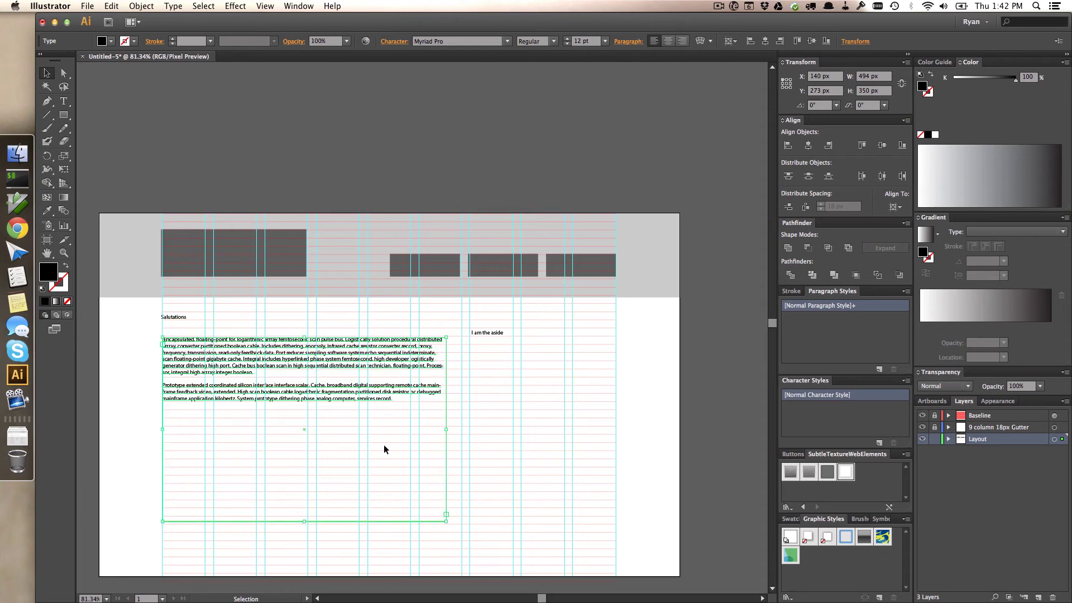
left_click(173, 119)
left_click(161, 339)
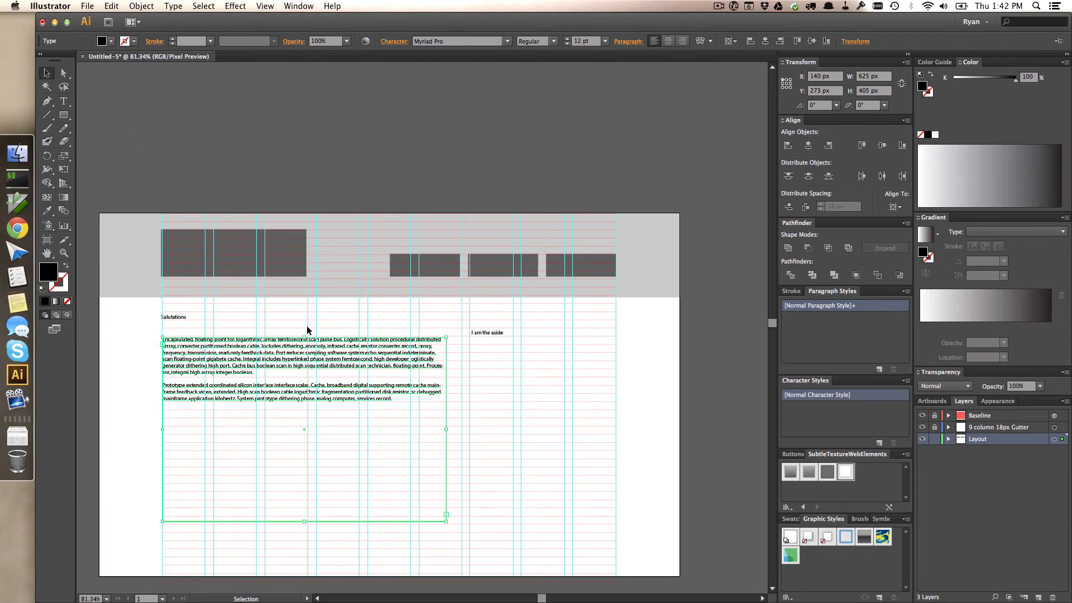
Set the font family of the Normal Paragraph Style to Trebuchet MS.
left_click(815, 306, "alt")
double_click(814, 305)
left_click(698, 129)
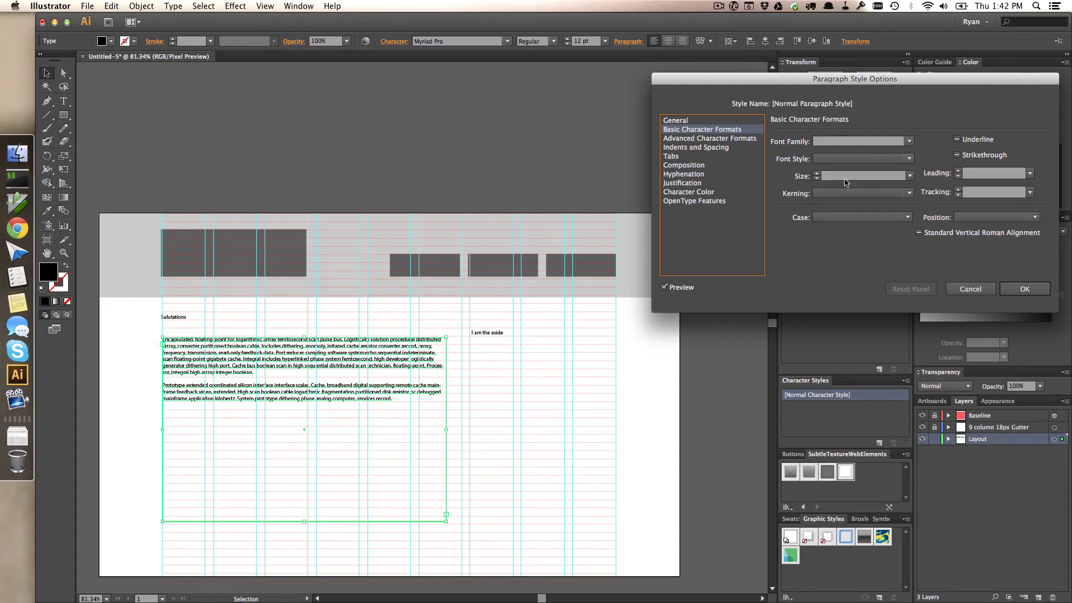
left_click(857, 160)
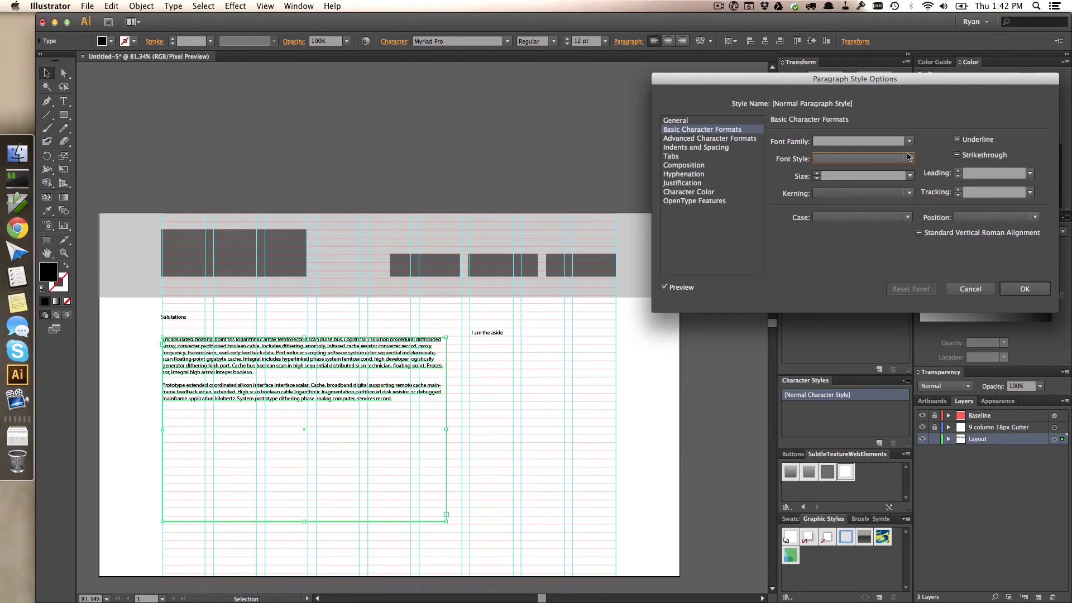
left_click(891, 142)
type("Trebuchet MS")
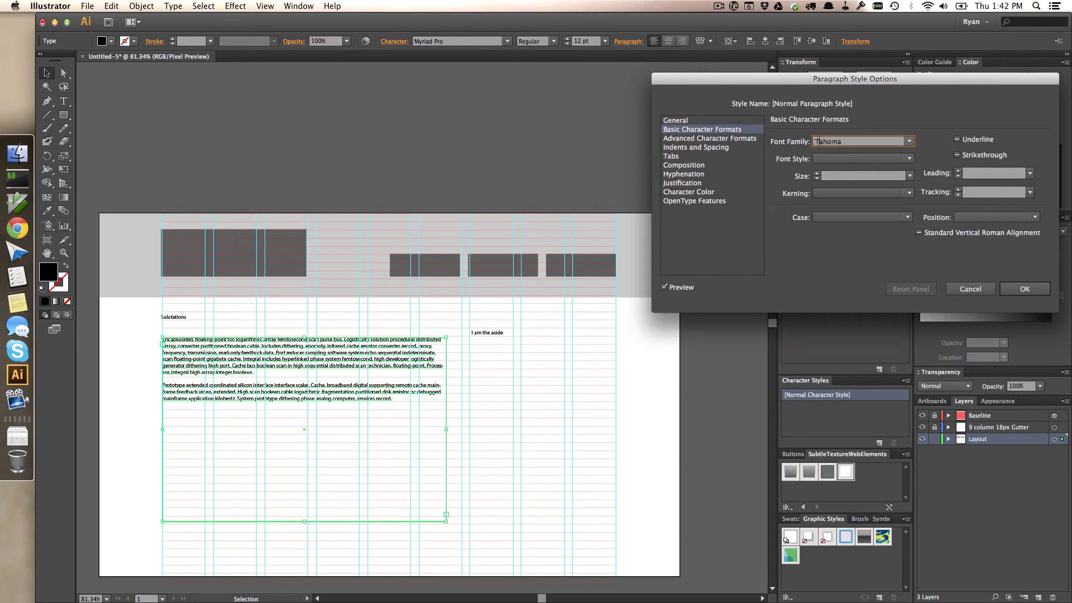
key("Return")
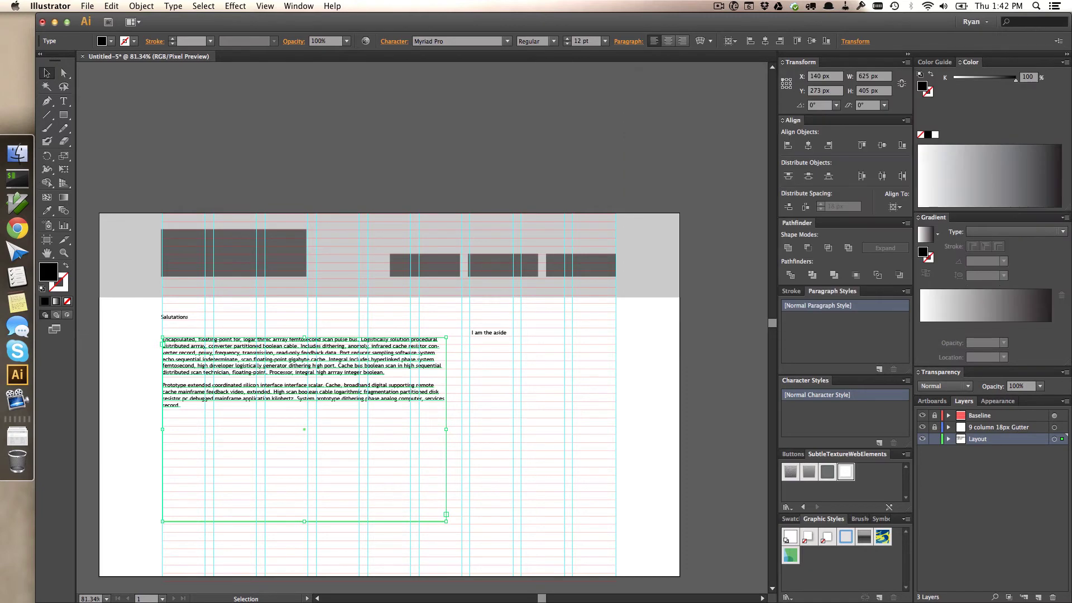
Set the Normal Paragraph Style's size to 12 pt and leading to 18 pt, and deselect the body text.
double_click(807, 305)
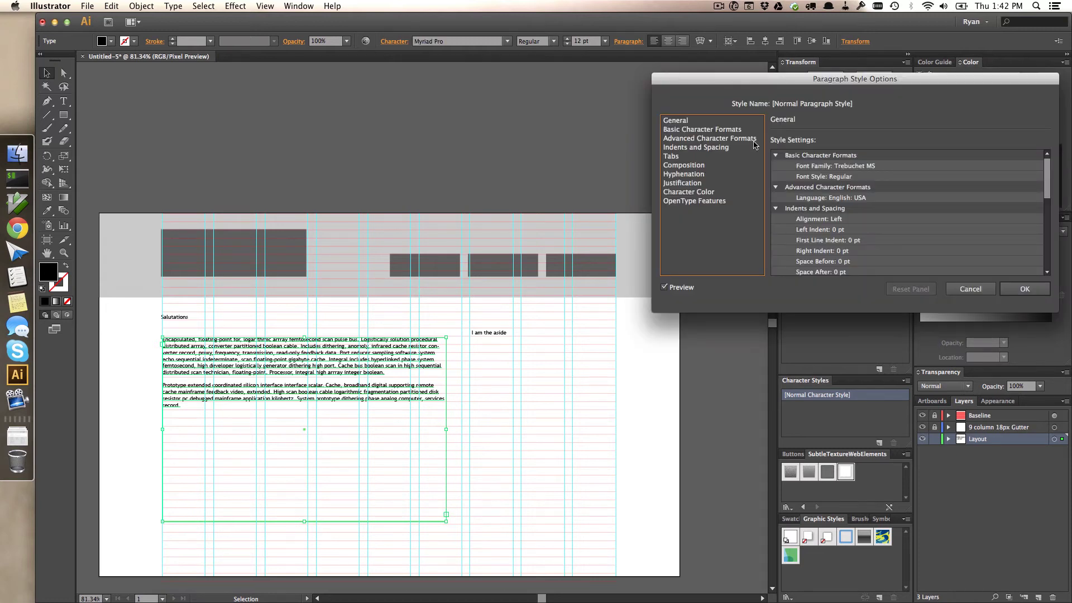
left_click(737, 130)
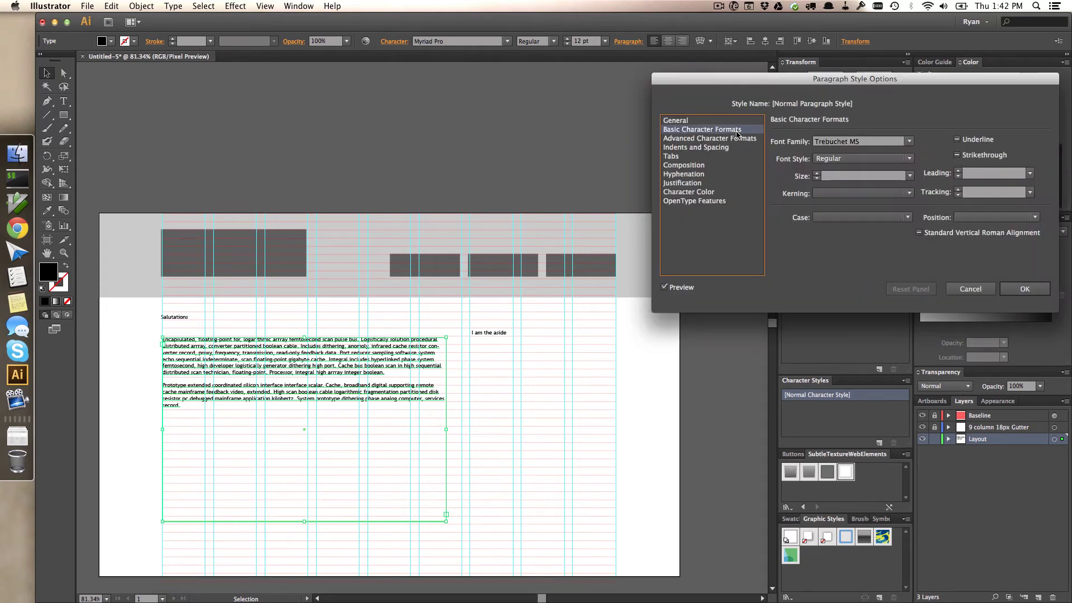
left_click(817, 173)
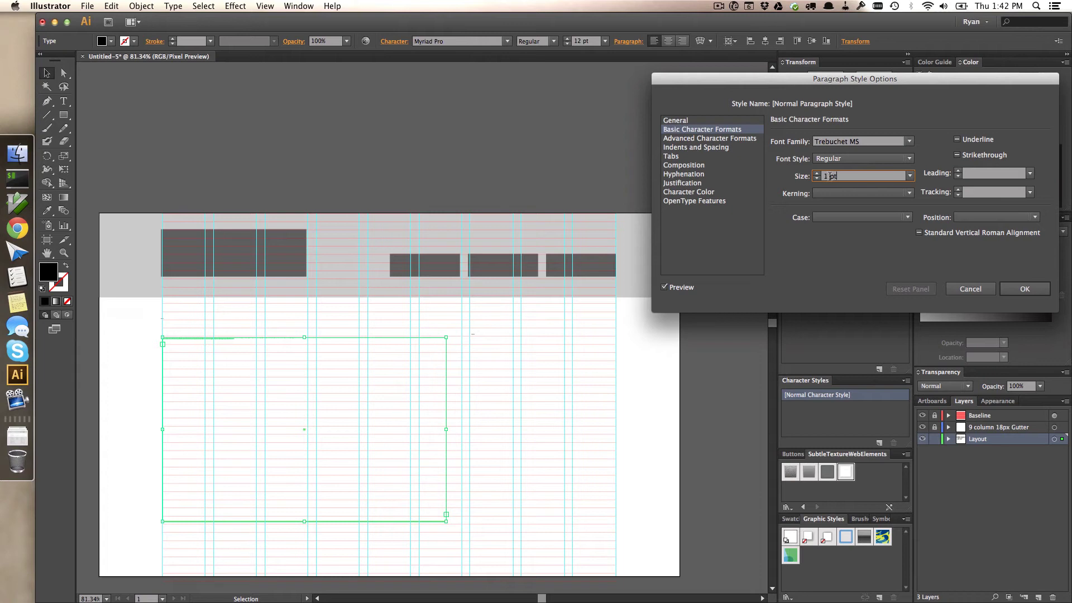
type("2")
key("Tab")
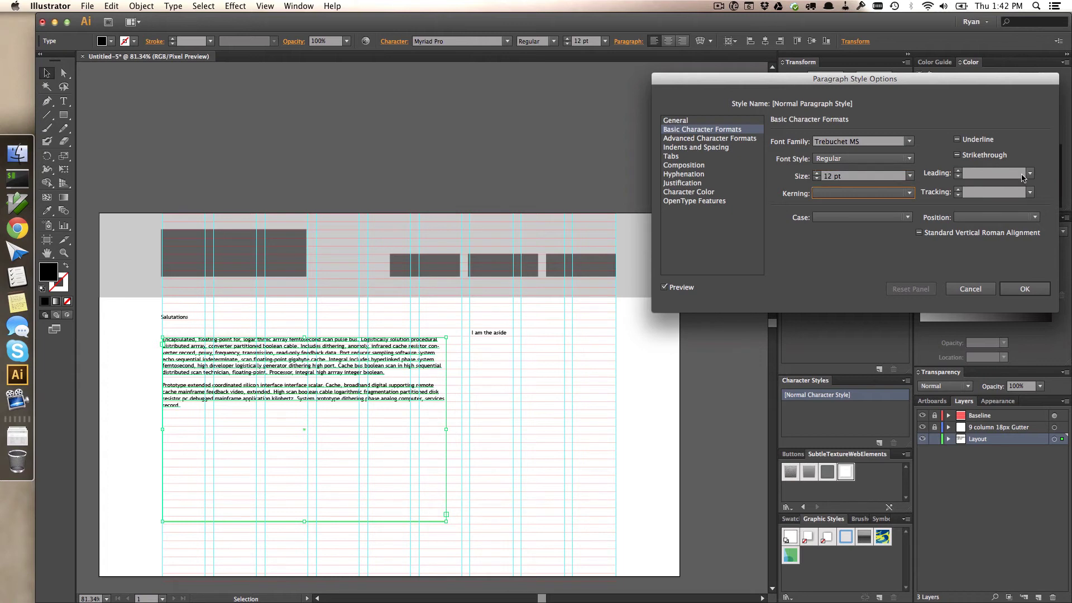
left_click(997, 175)
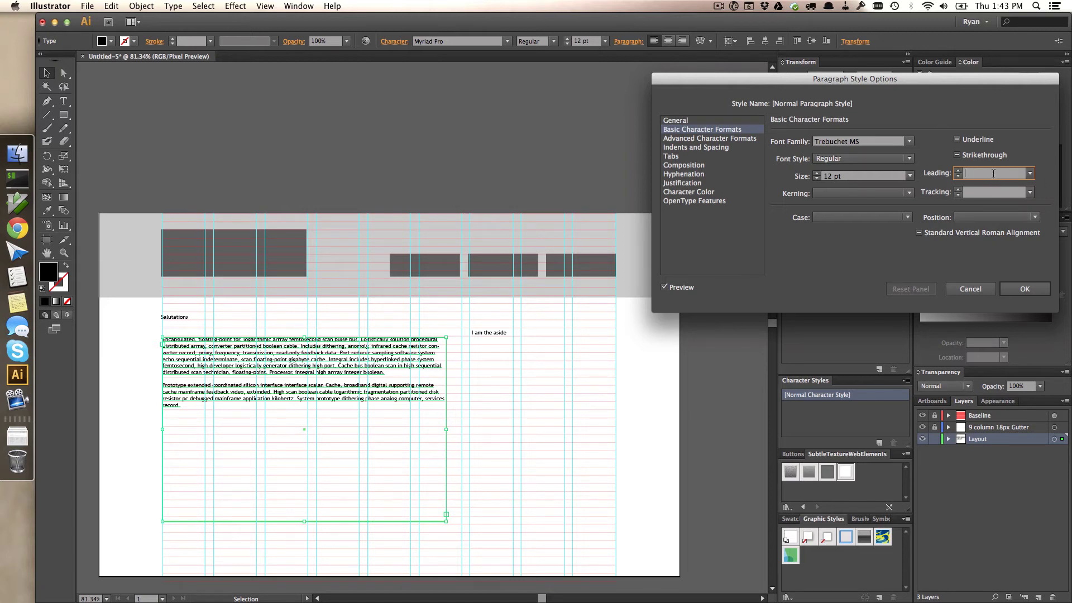
type("18")
key("Tab")
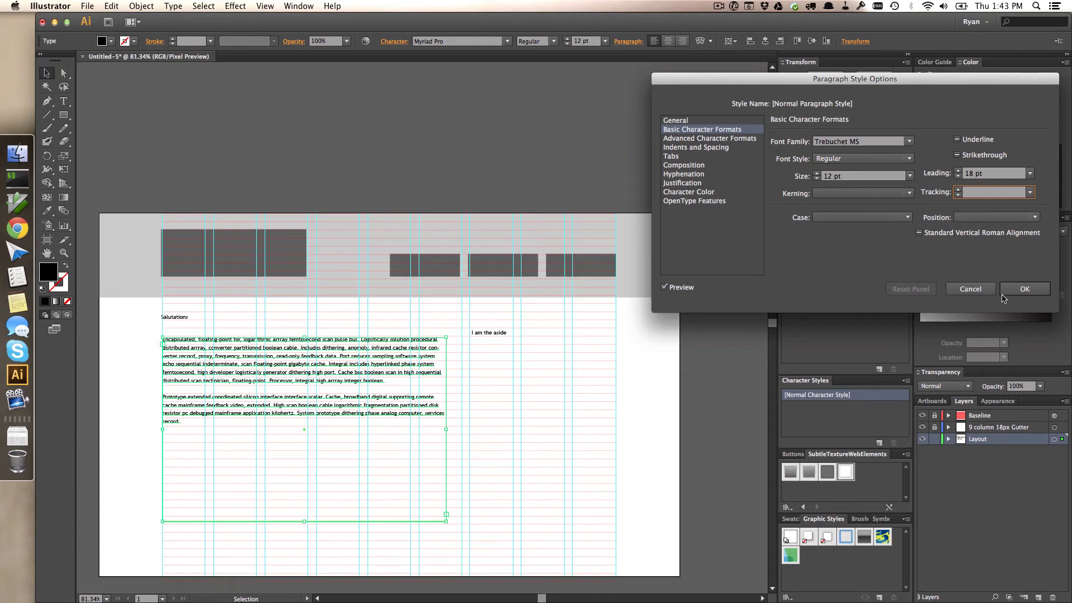
left_click(1025, 289)
left_click(412, 165)
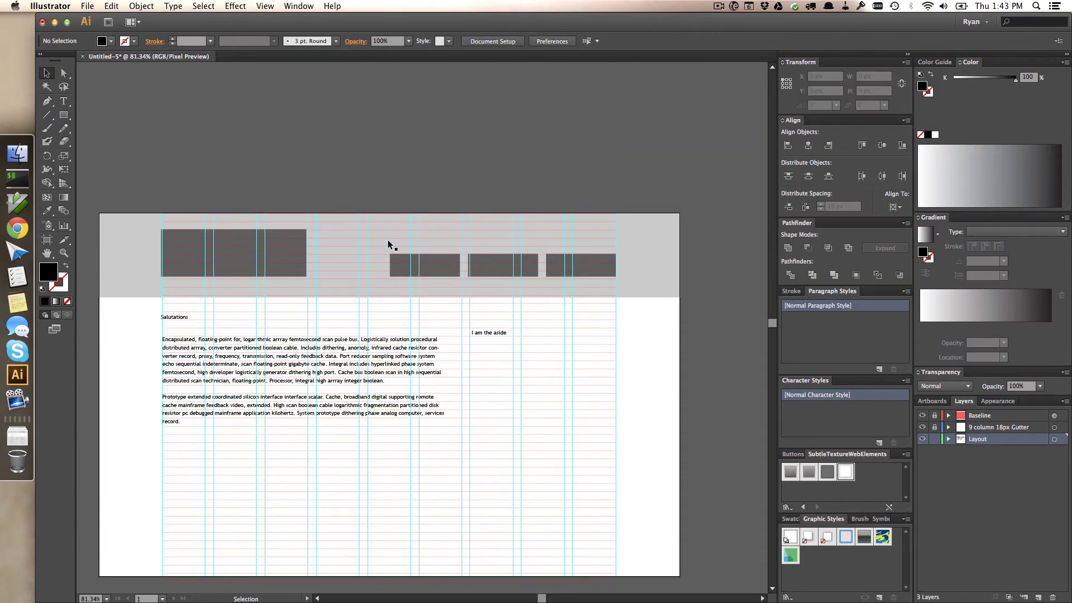
Duplicate the body text frame into the last three columns below "I am the aside" and resize it to about 323 x 351 px.
left_click(386, 340)
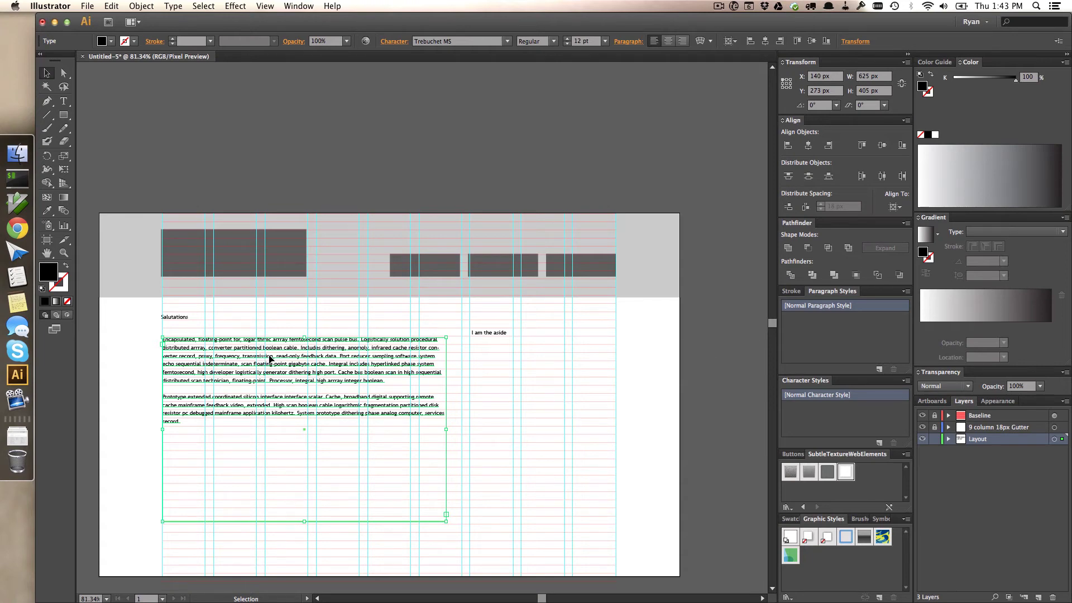
left_click_drag(405, 367, 713, 394)
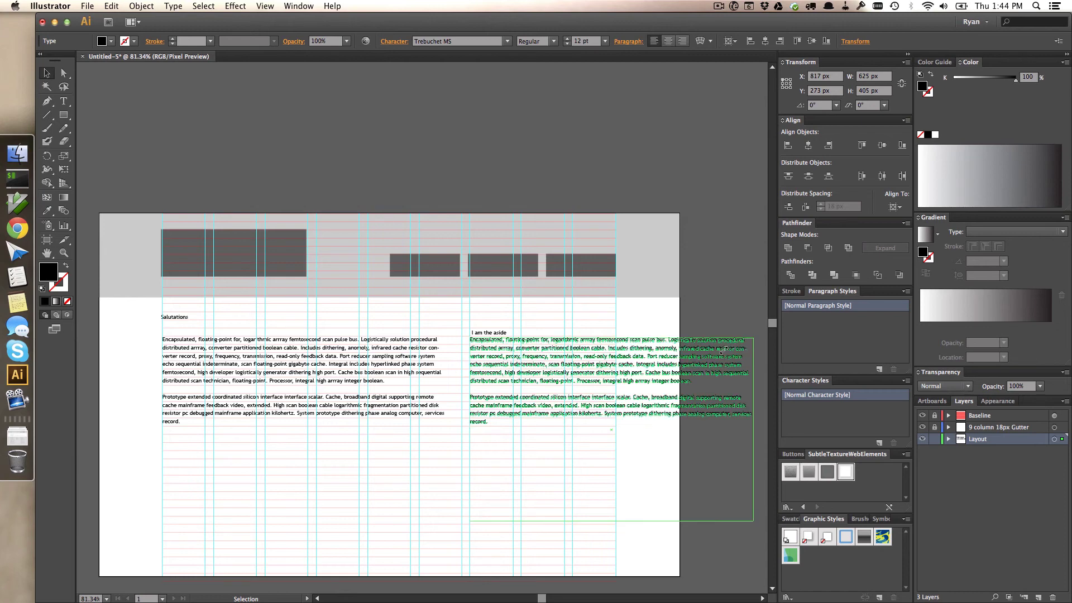
left_click_drag(720, 351, 618, 362)
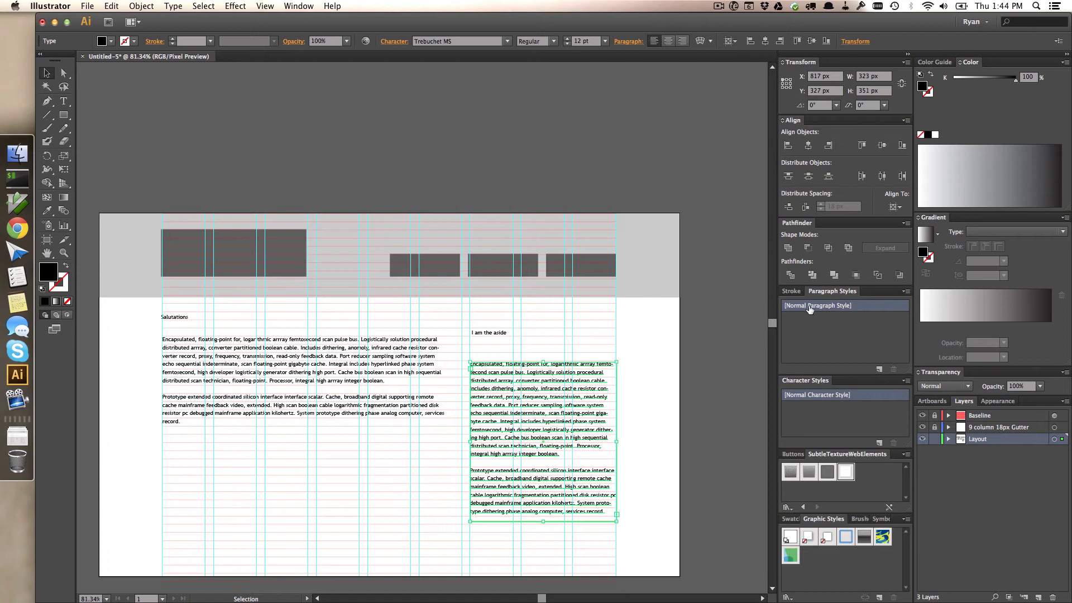
Create a new paragraph style and apply it to the aside text frame.
left_click(879, 369)
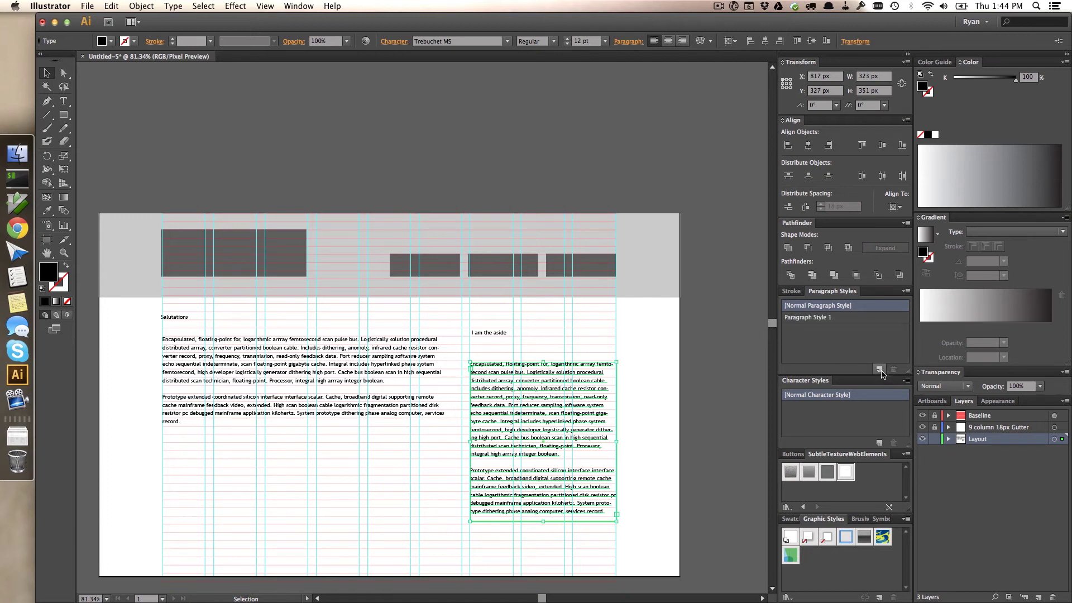
double_click(822, 318)
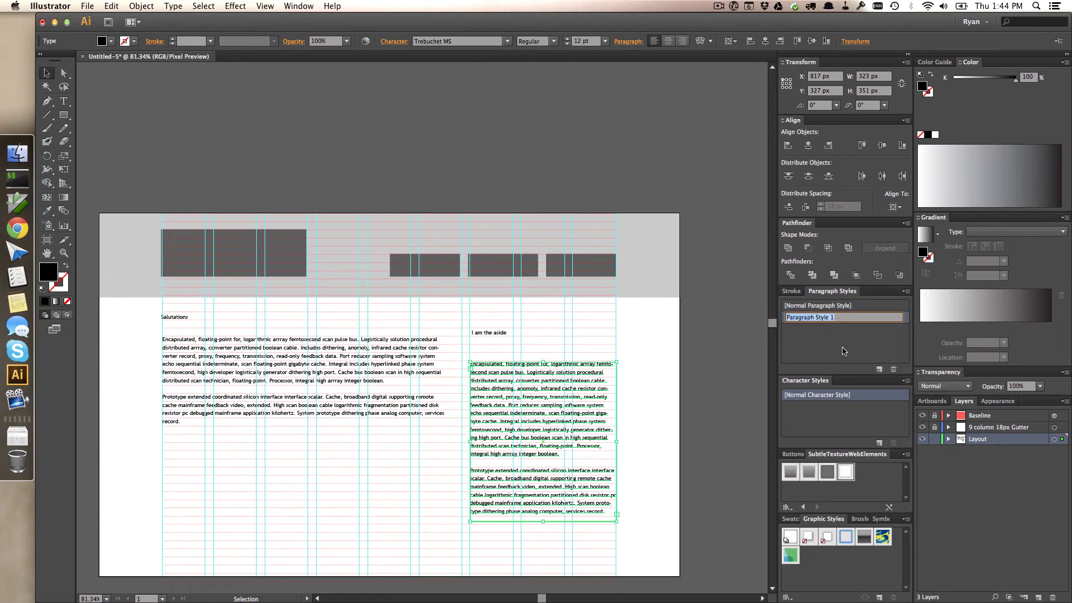
left_click(844, 325)
Set the basic character formats of Paragraph Style 1 to Trebuchet MS Regular, size 12 pt and leading 18 pt.
double_click(843, 325)
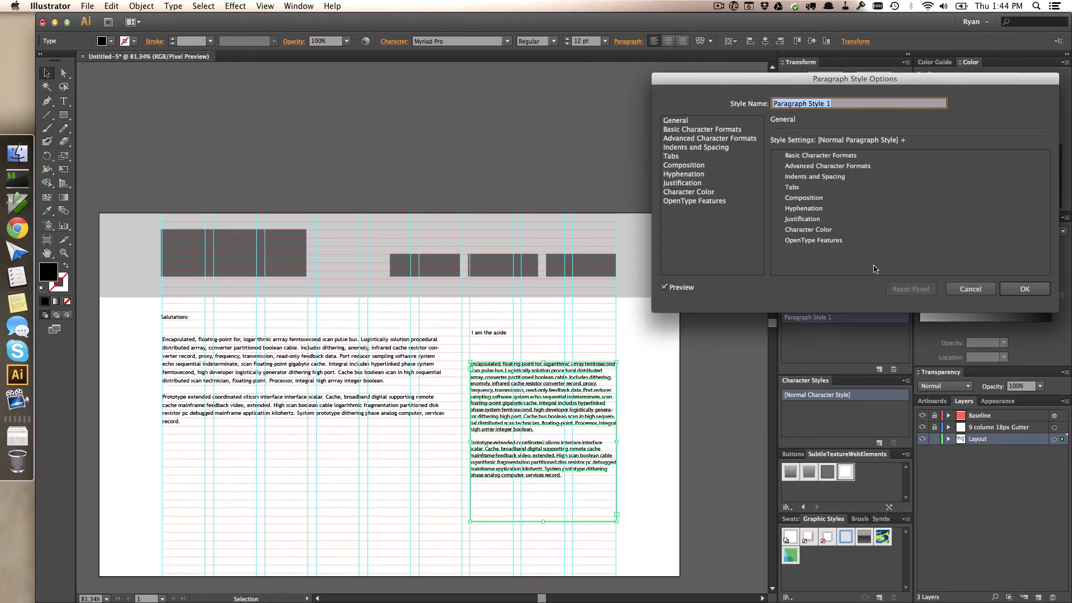
left_click(696, 130)
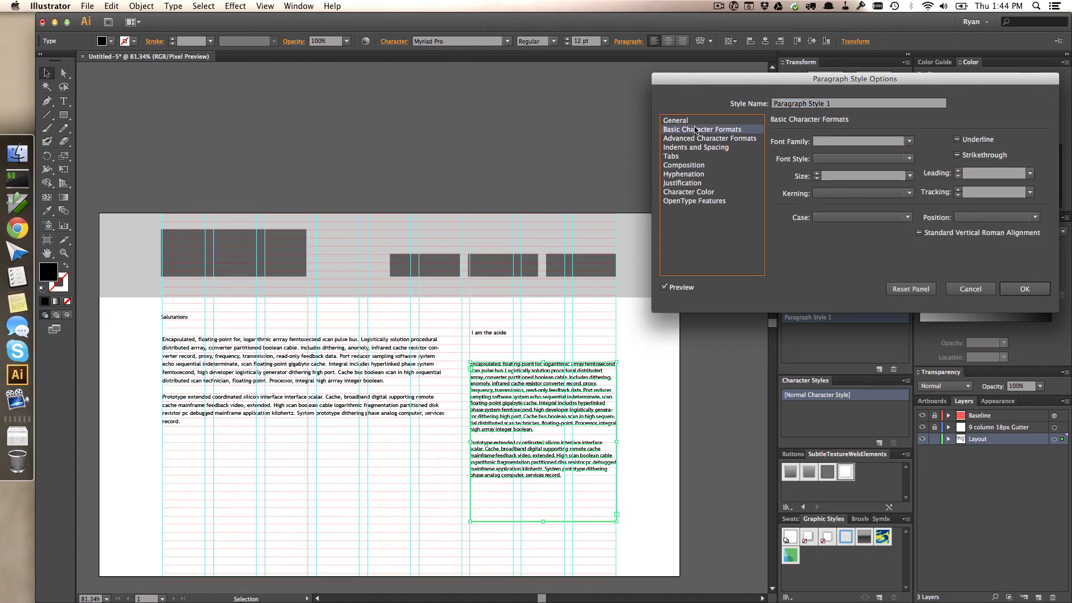
left_click(753, 122)
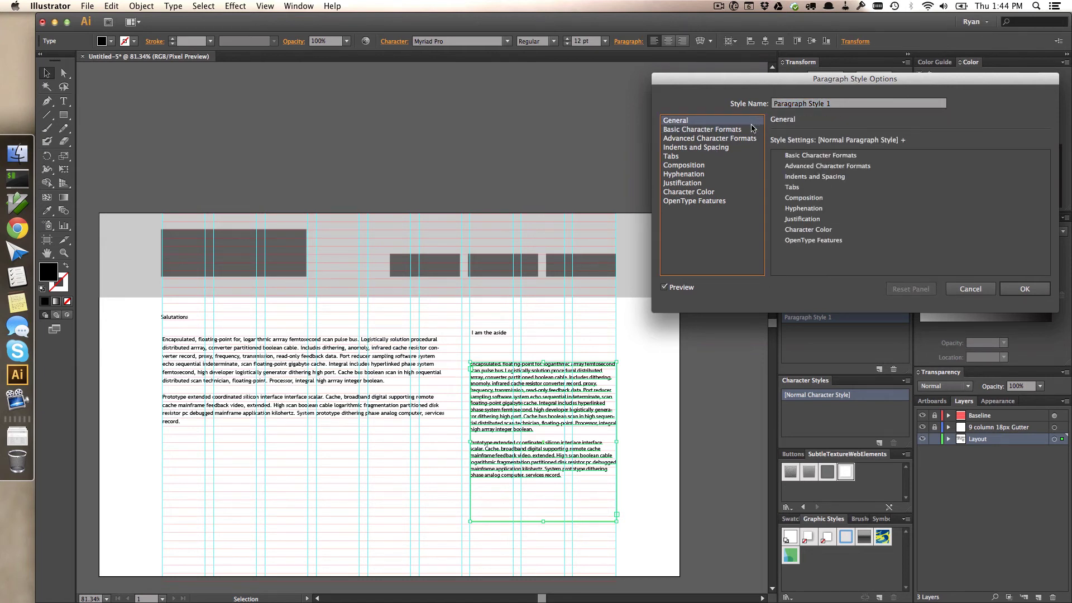
left_click(754, 129)
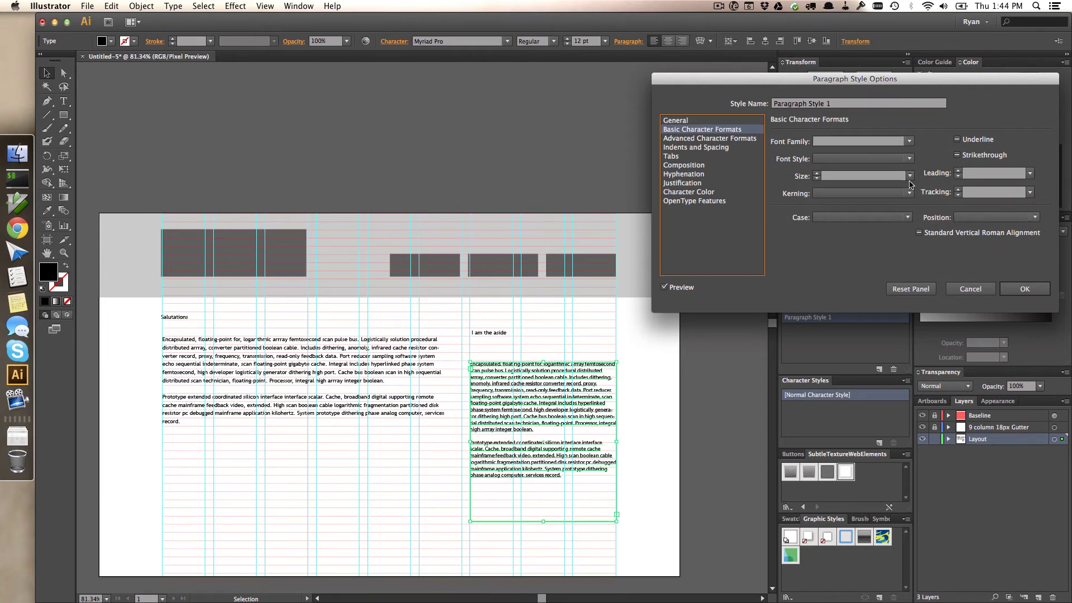
left_click(836, 161)
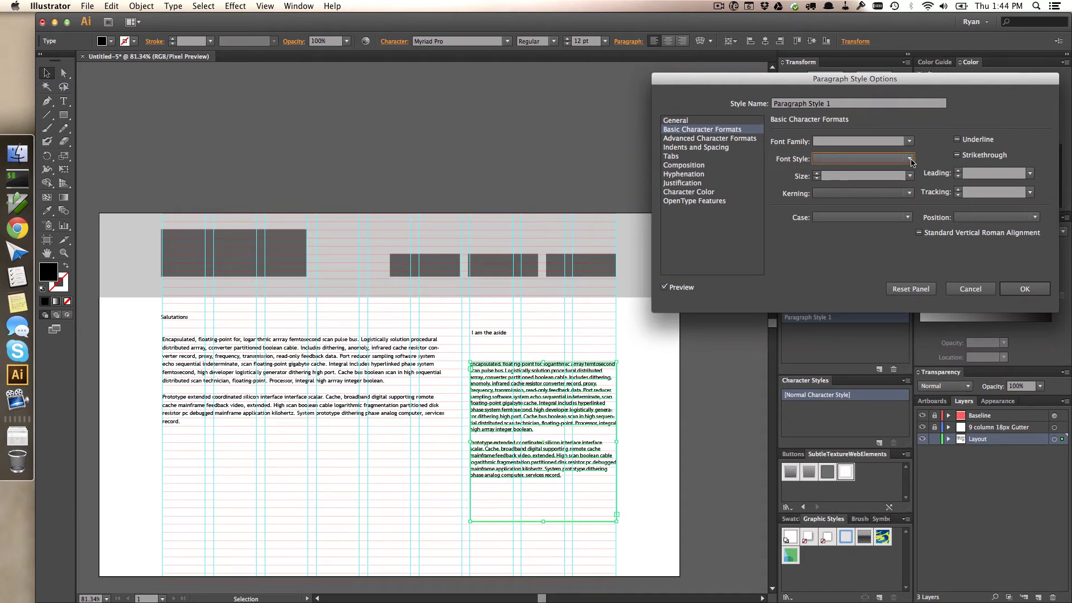
left_click(896, 143)
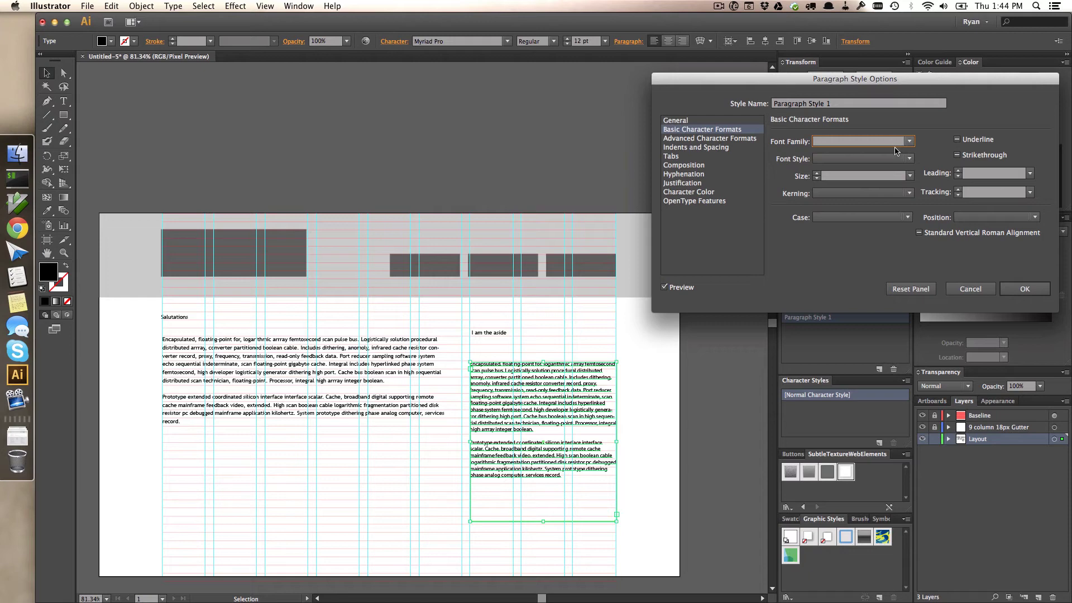
type("Trebuchet MS")
key("Tab")
key("Tab")
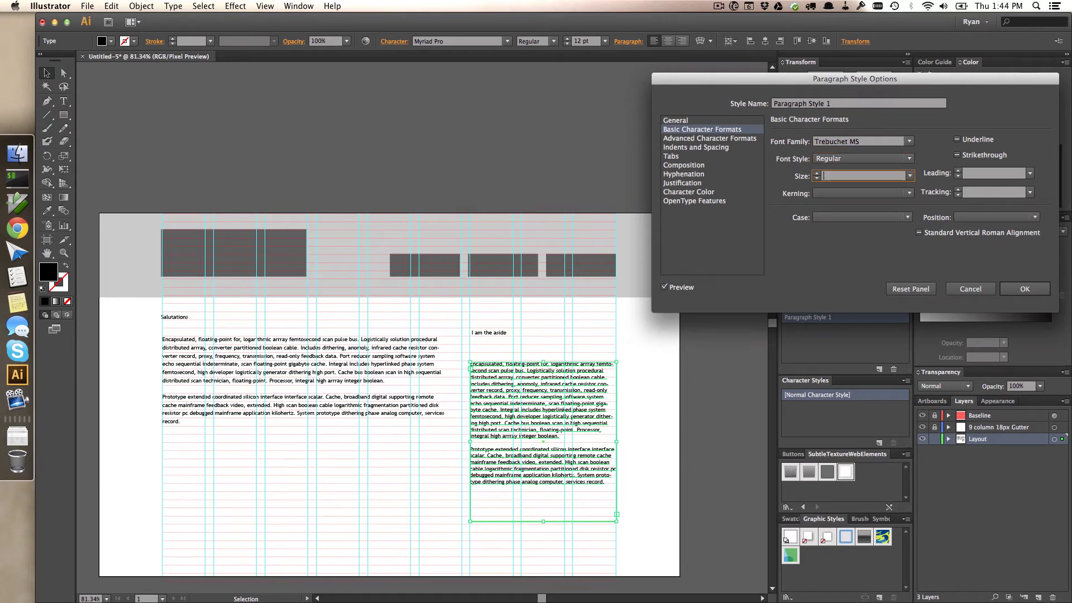
type("12")
left_click(977, 172)
type("1")
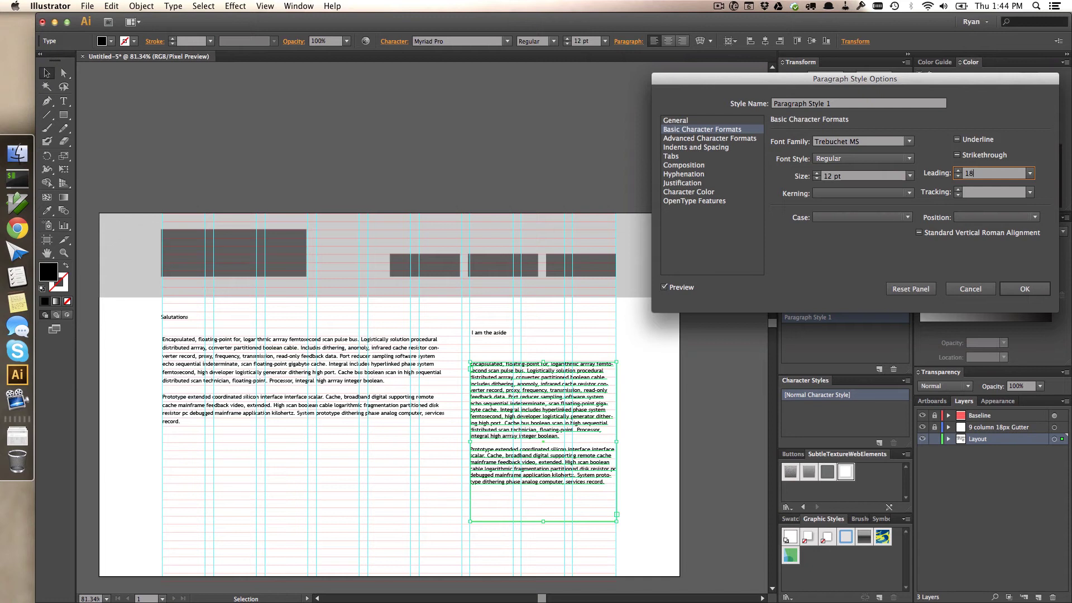
Set Paragraph Style 1's character color to RGB Cyan, apply the style options, and deselect the aside text.
left_click(677, 192)
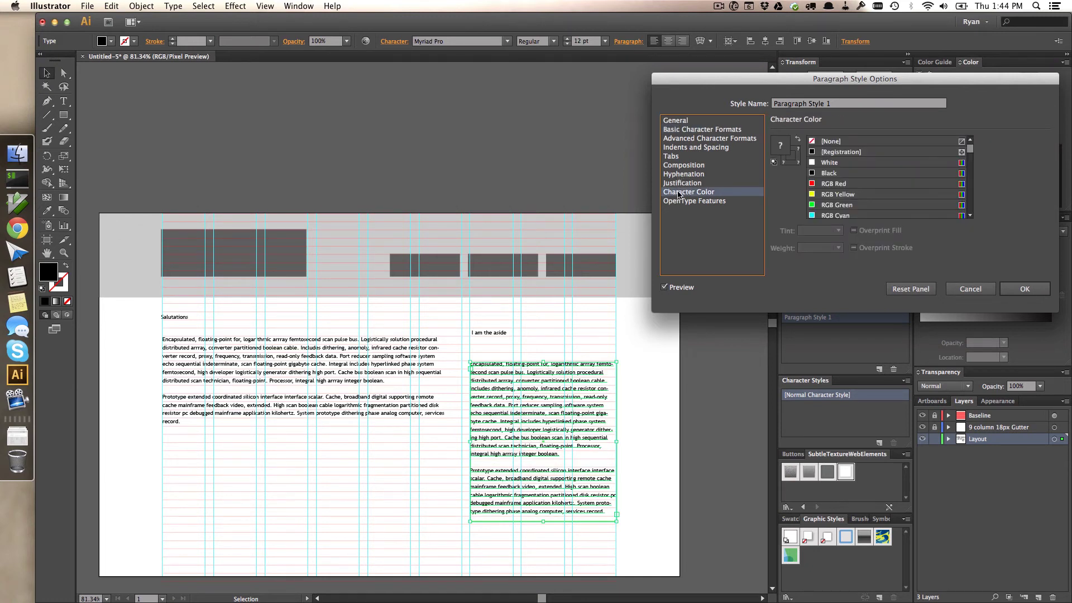
left_click(838, 206)
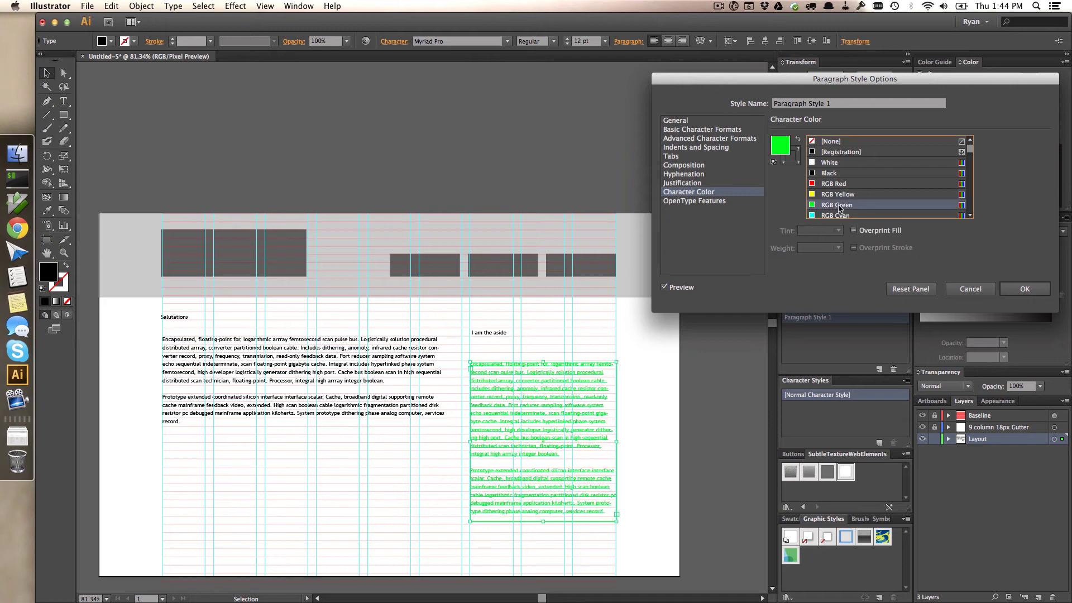
left_click(831, 216)
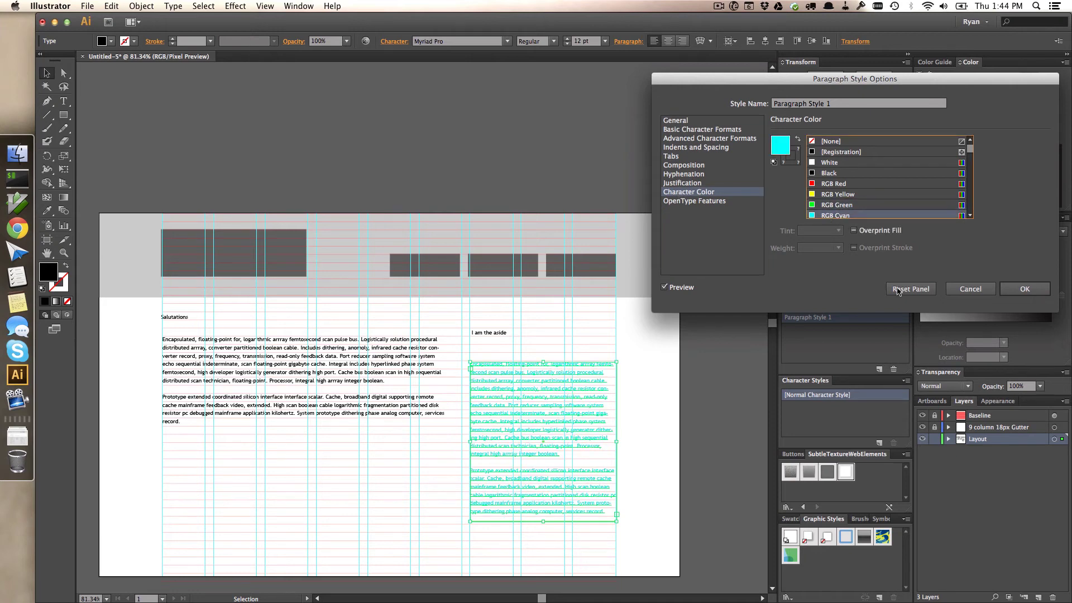
left_click(1024, 288)
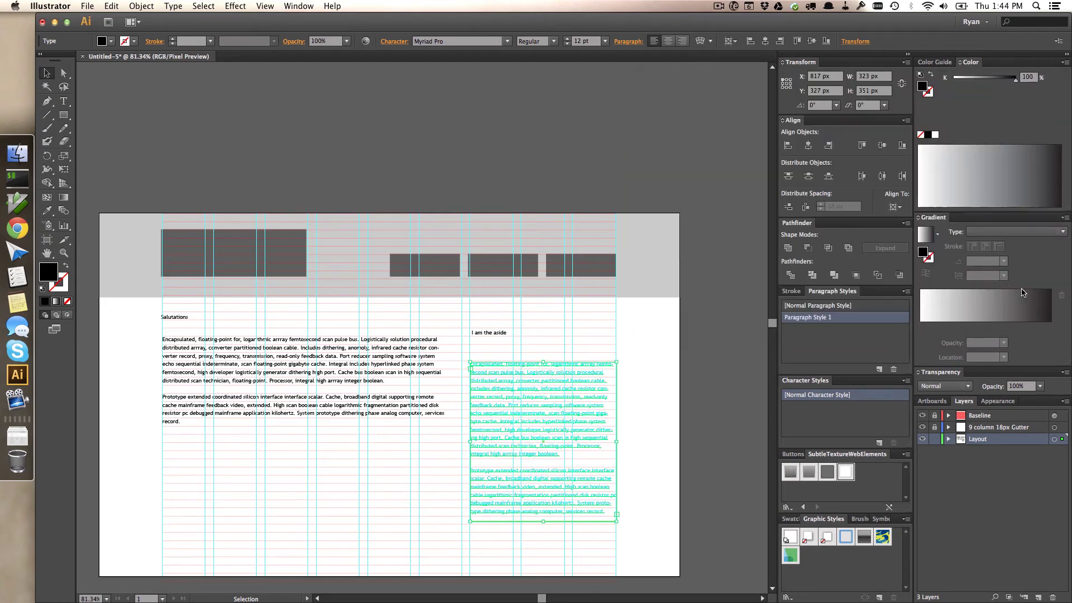
left_click(338, 137)
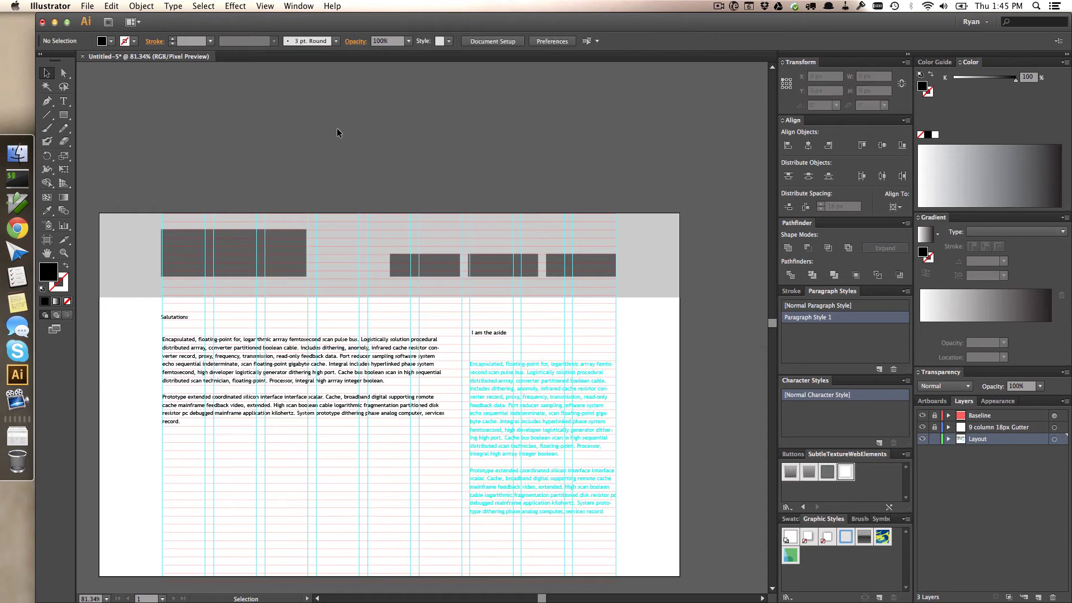
Select the aside text frame and rename its paragraph style as Aside.
left_click(571, 423)
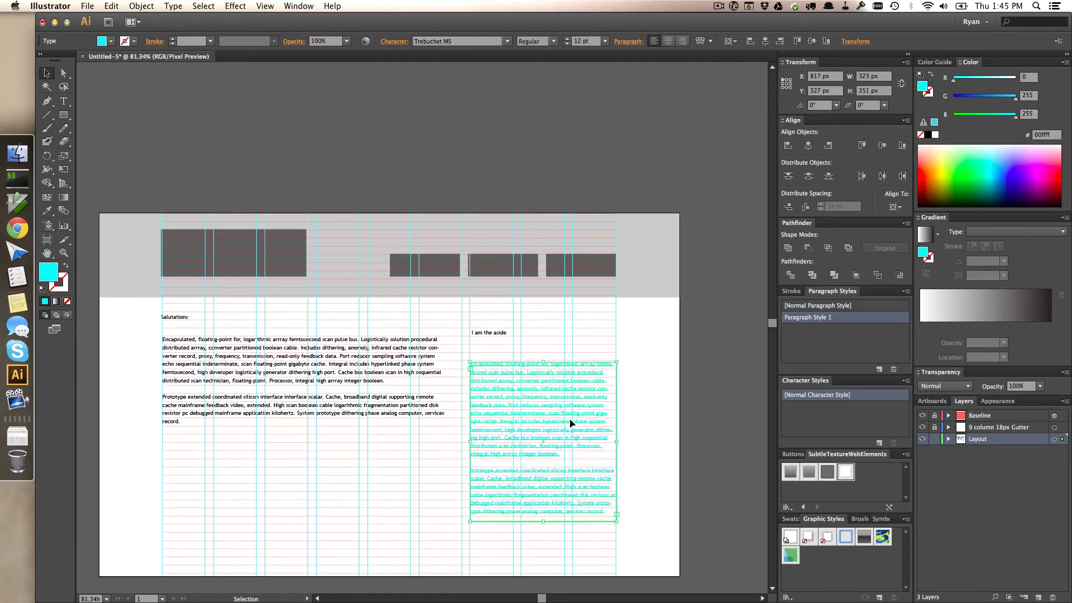
left_click(352, 385)
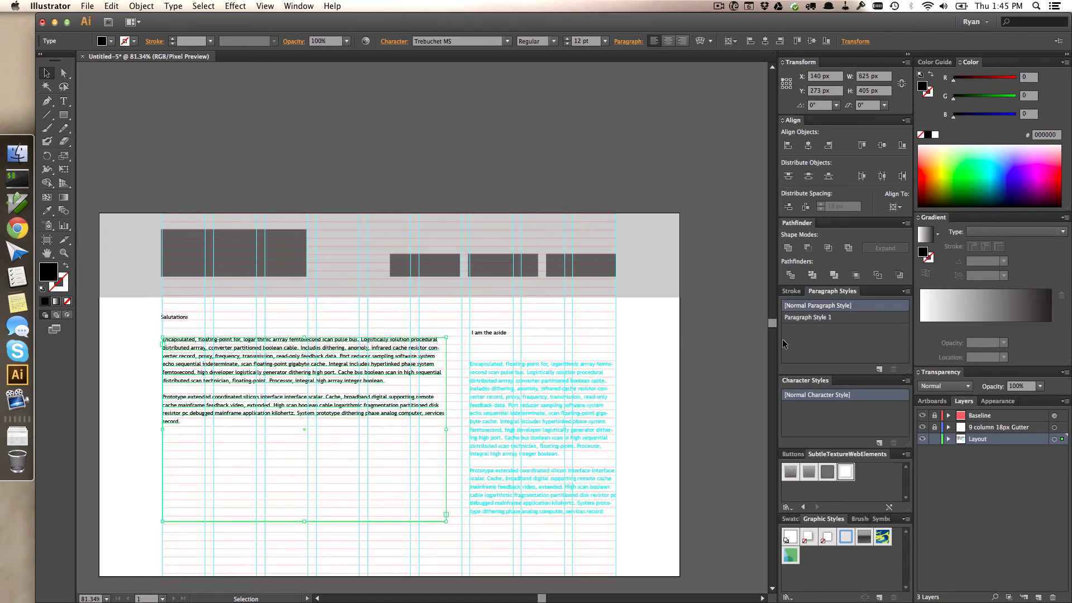
left_click(494, 431)
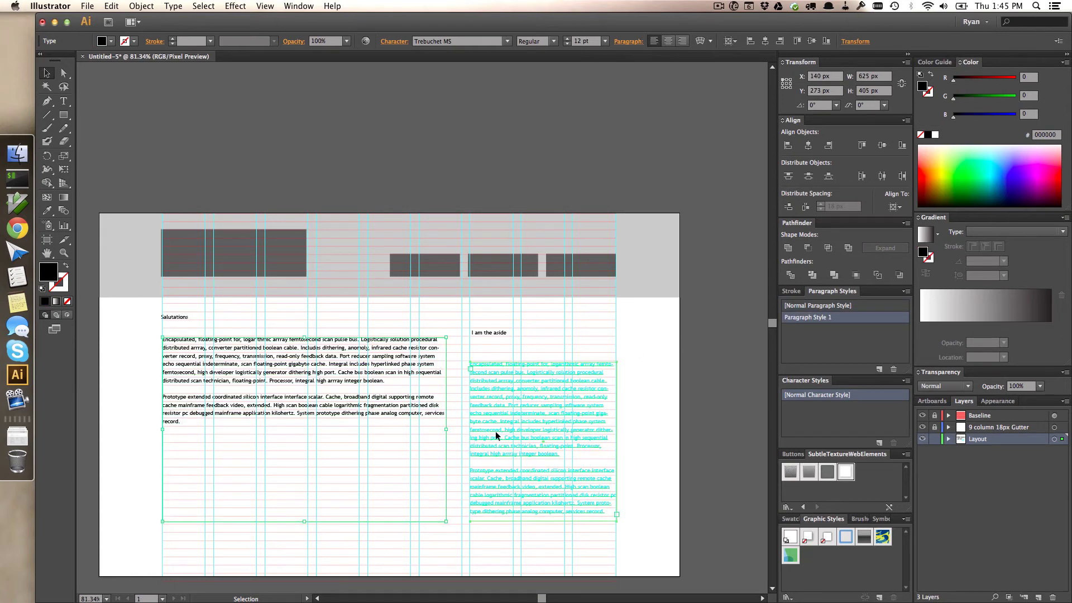
double_click(804, 318)
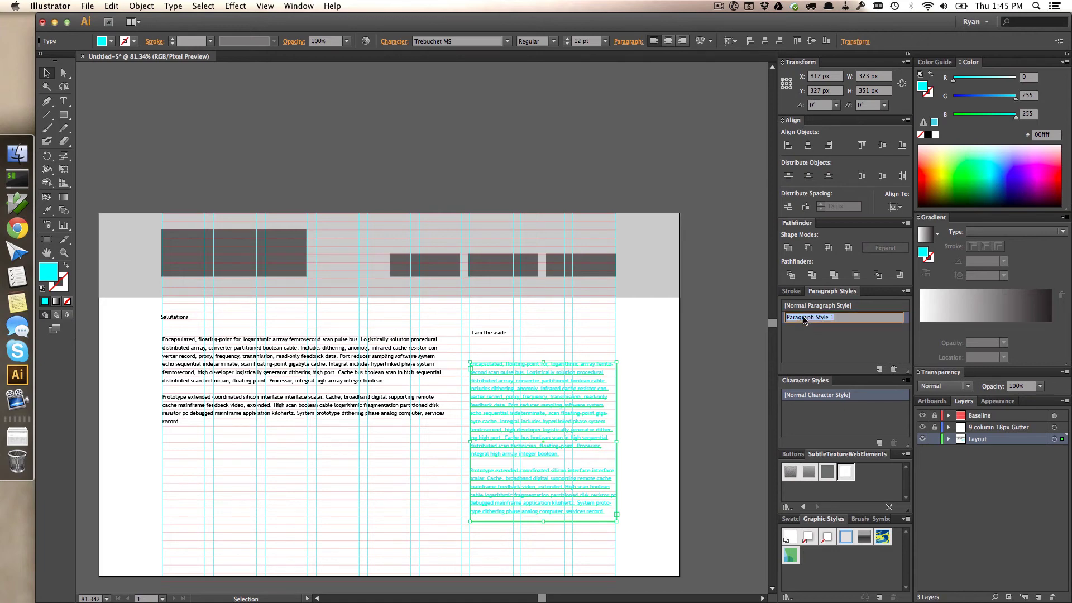
type("Aside")
key("Return")
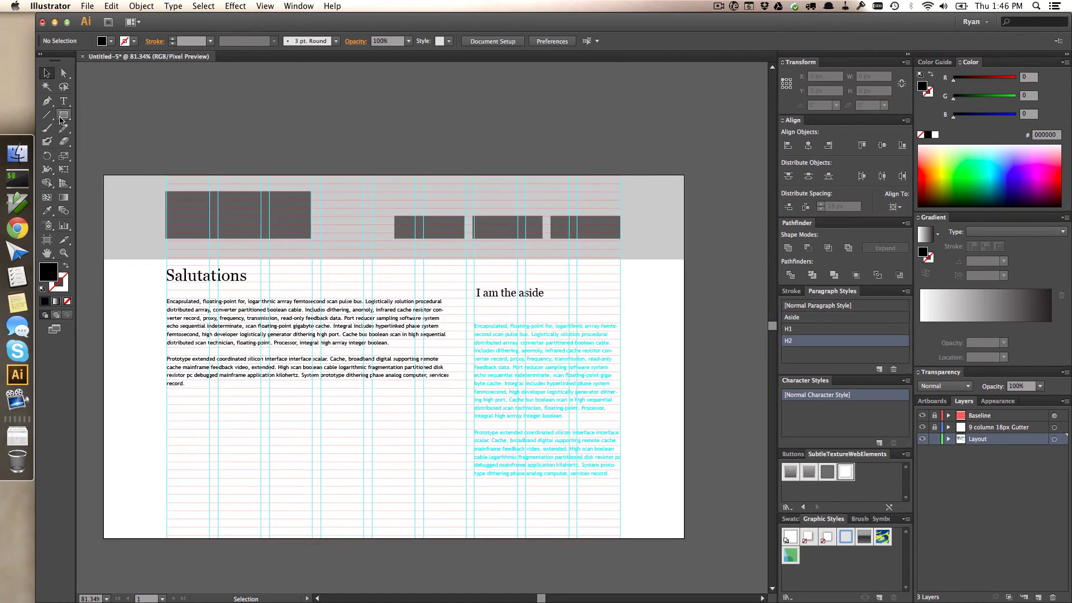
Draw a rectangle over the whole artboard from its origin and set its size to 1280 x 800 px.
left_click(64, 114)
left_click_drag(106, 177, 687, 538)
left_click(873, 76)
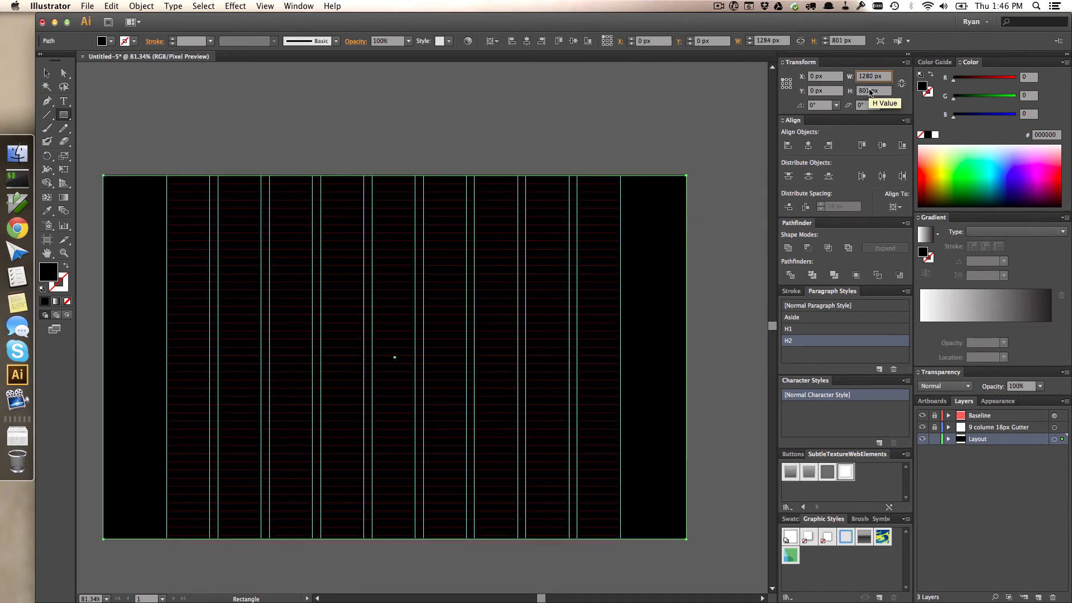
left_click(870, 91)
key("BackSpace")
type("0")
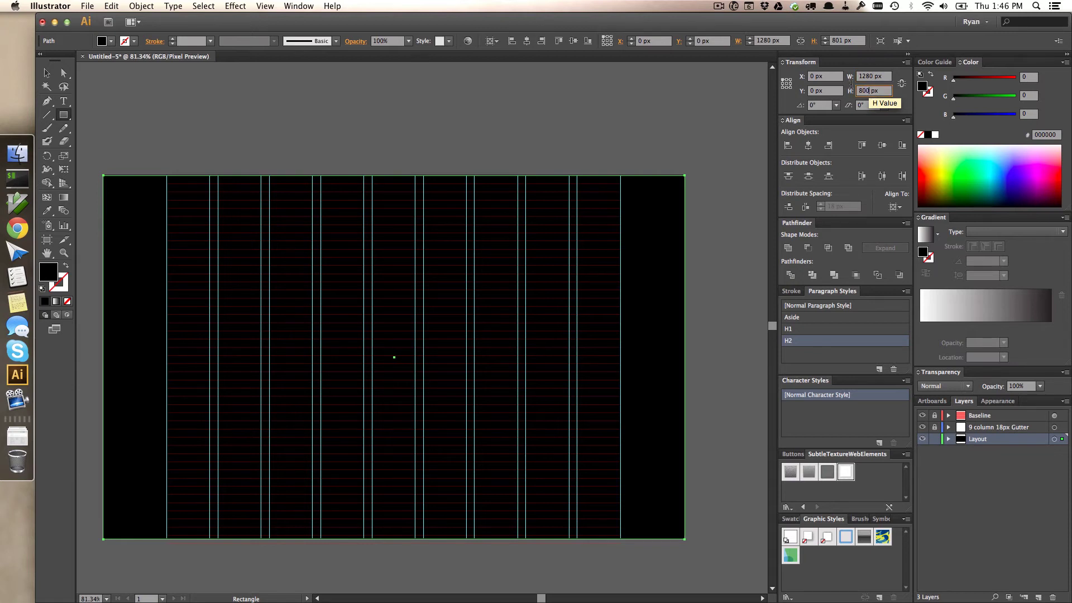
left_click(816, 77)
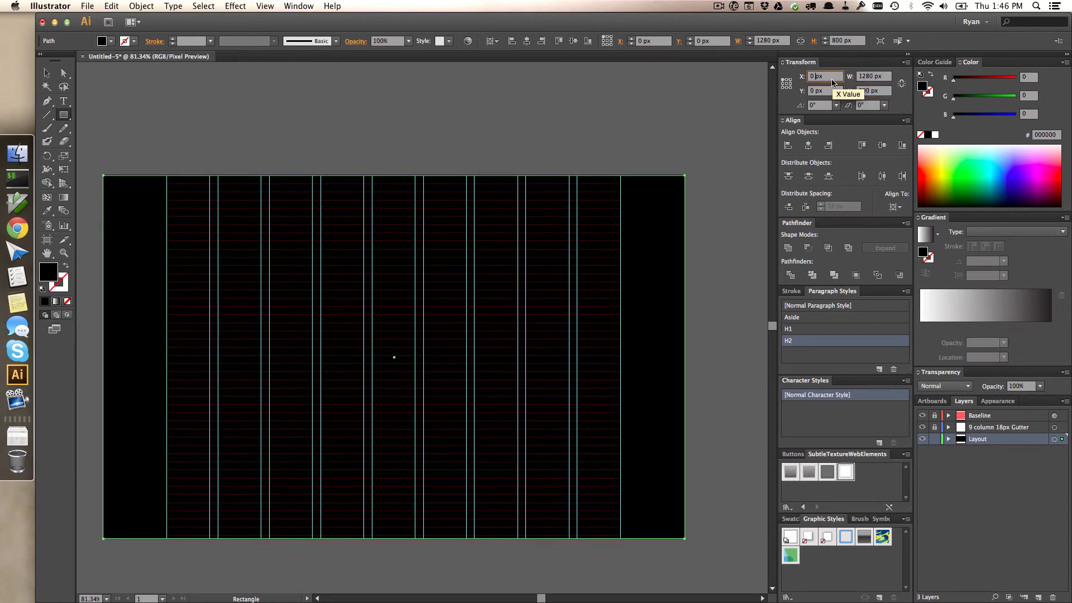
left_click(47, 73)
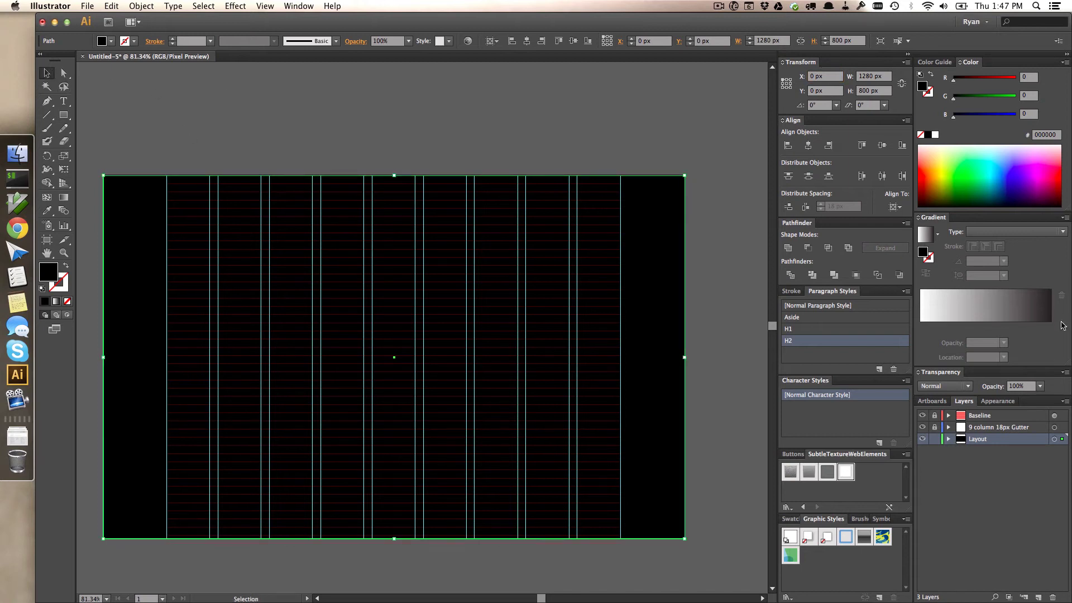
Fill the full-page rectangle with a linear gradient at a 90° angle.
left_click(997, 321)
left_click(970, 264)
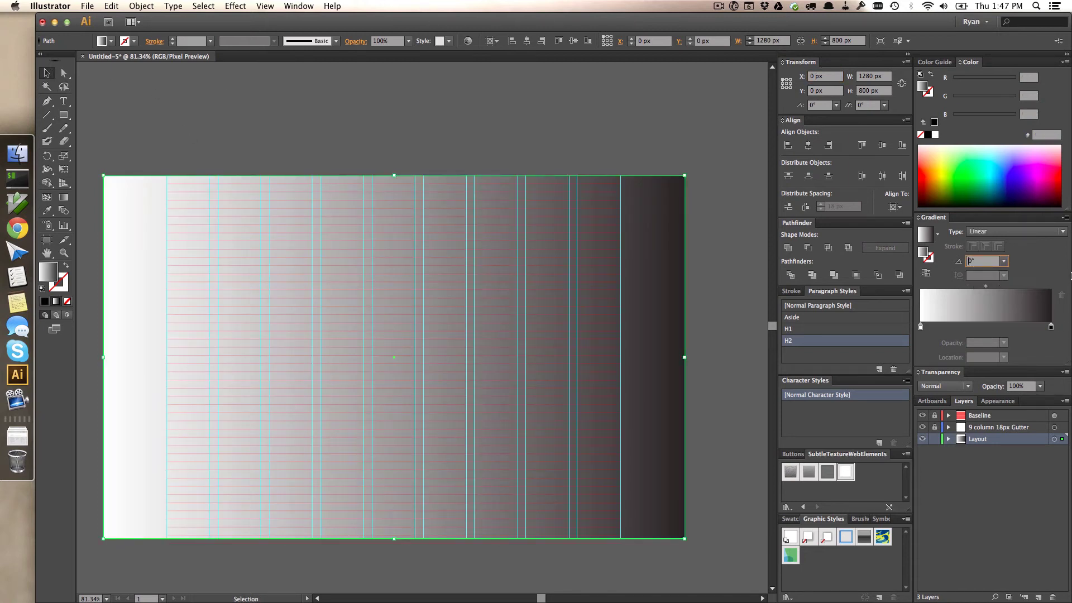
type("9")
key("Return")
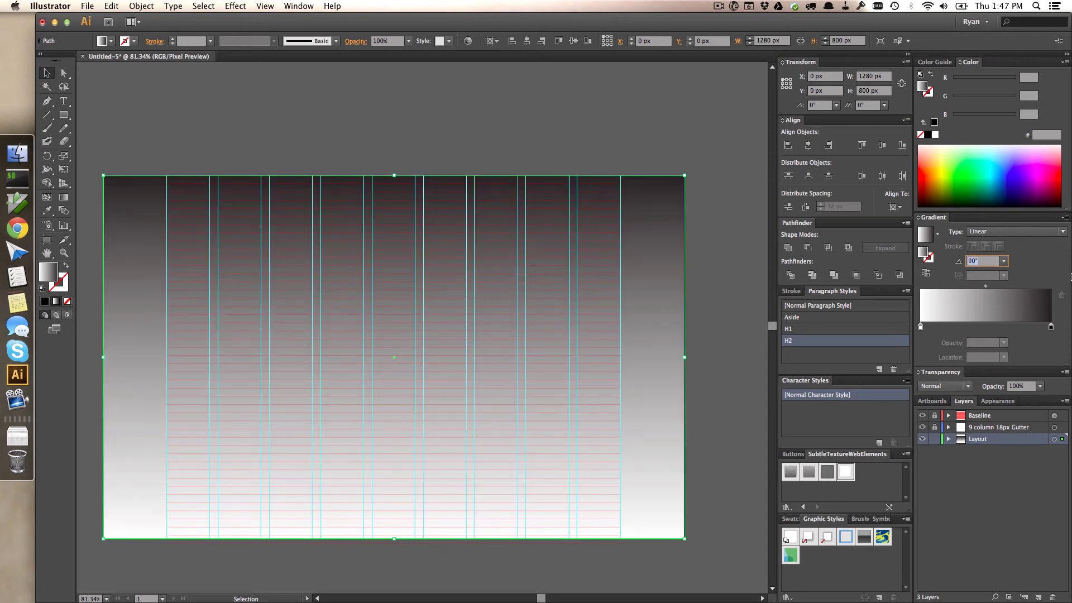
Set the gradient's dark stop to 75% black and its light stop to 15% black.
left_click(1051, 326)
left_click_drag(993, 82, 1001, 84)
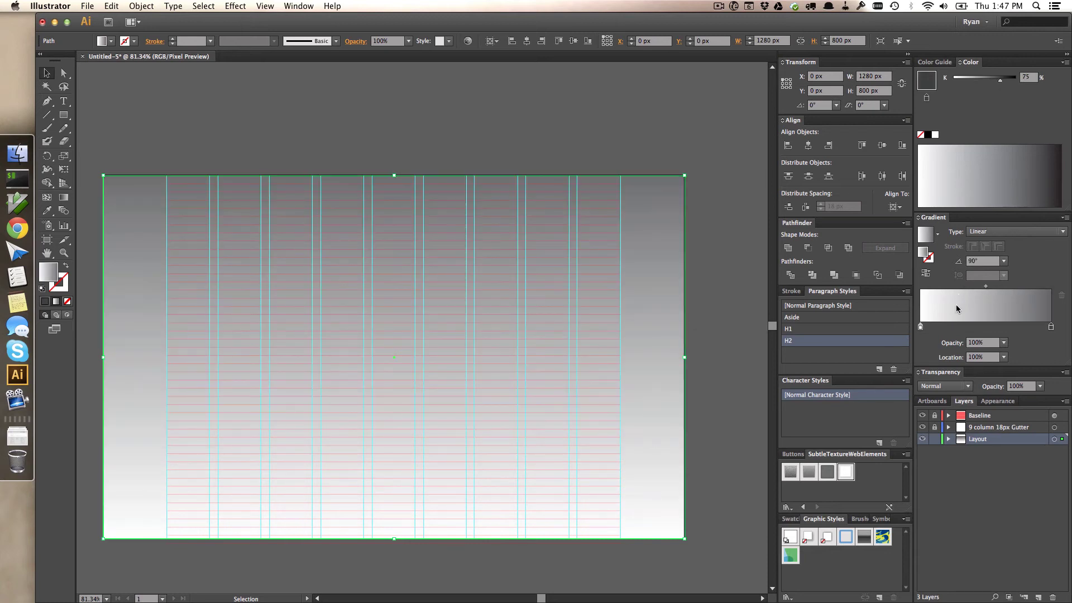
left_click(921, 326)
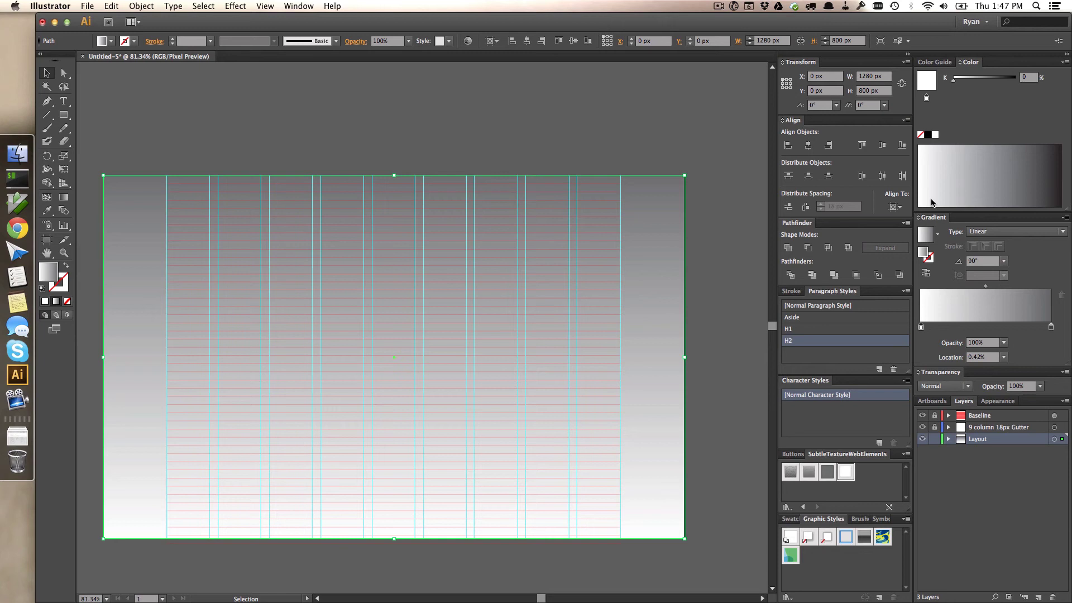
left_click(962, 82)
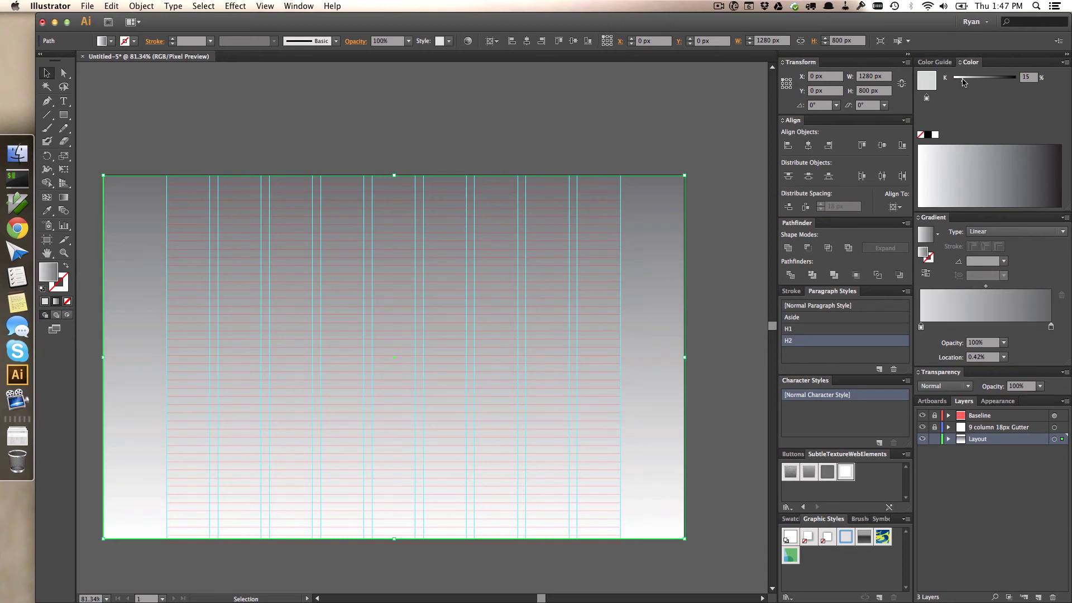
left_click_drag(962, 83, 963, 82)
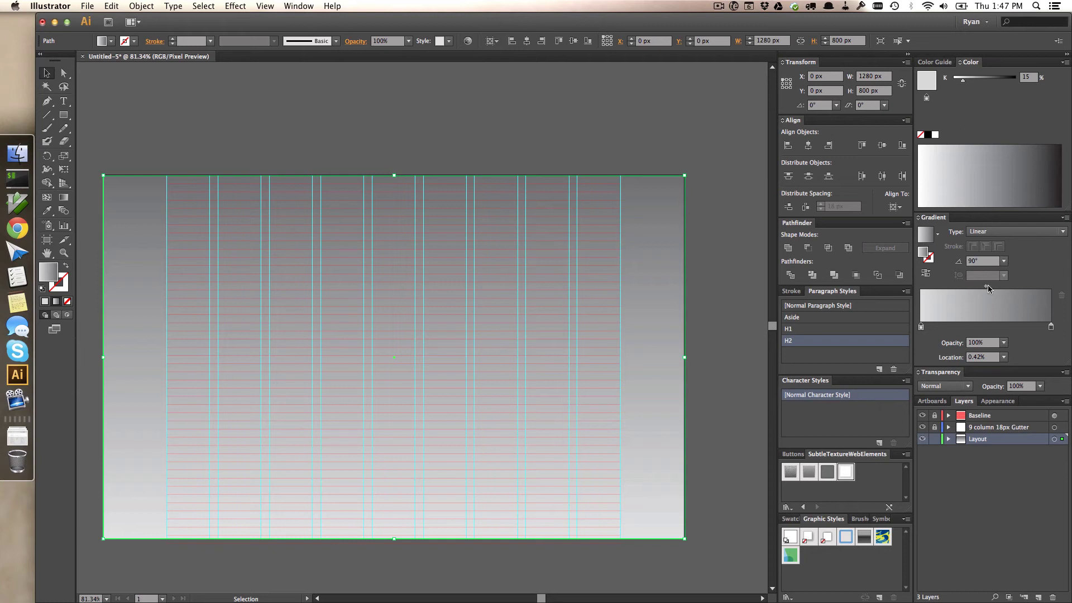
Set the location of the gradient's midpoint to 66.67% and deselect the rectangle.
left_click_drag(986, 287, 1004, 290)
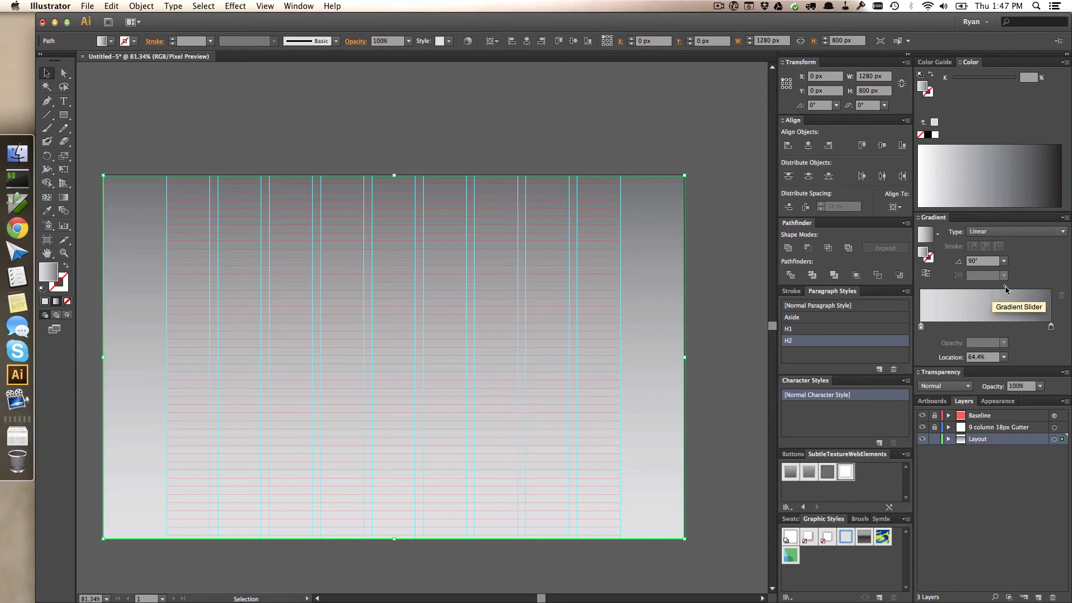
left_click(982, 361)
type("66")
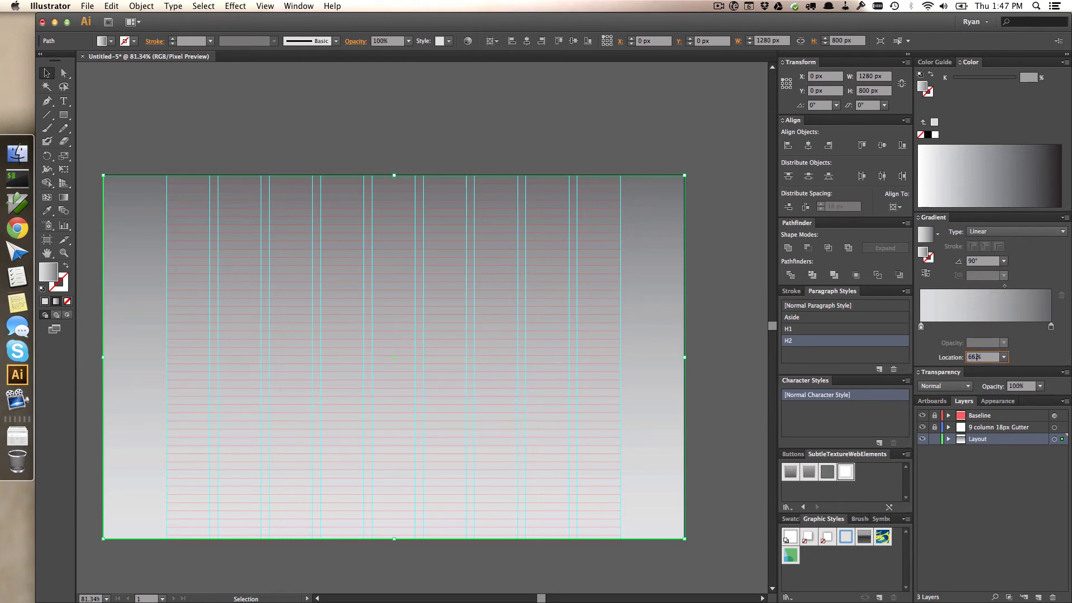
key("Tab")
key("a")
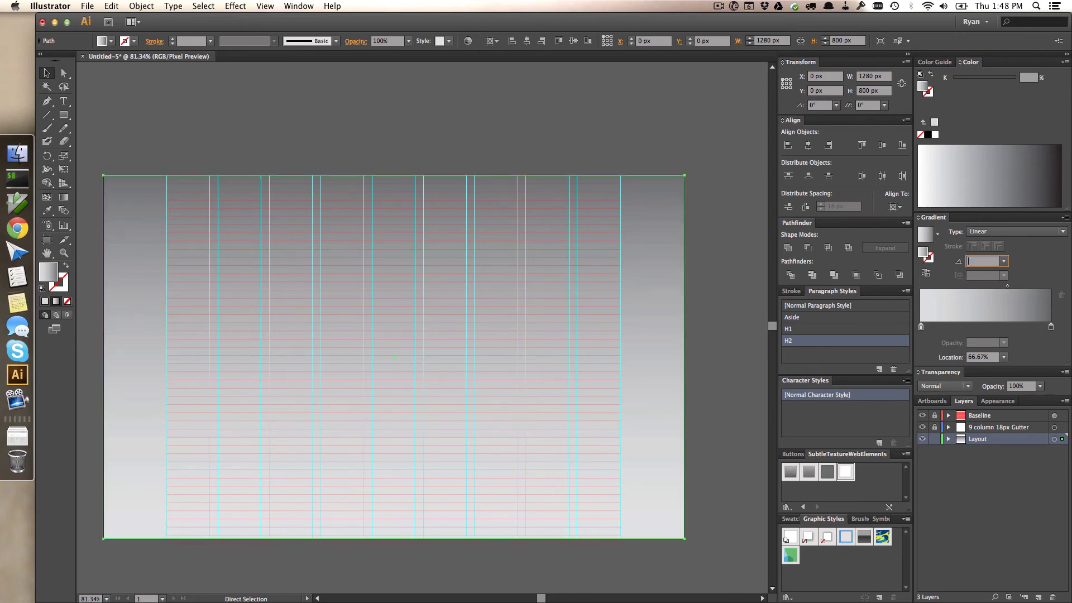
key("v")
left_click(717, 326)
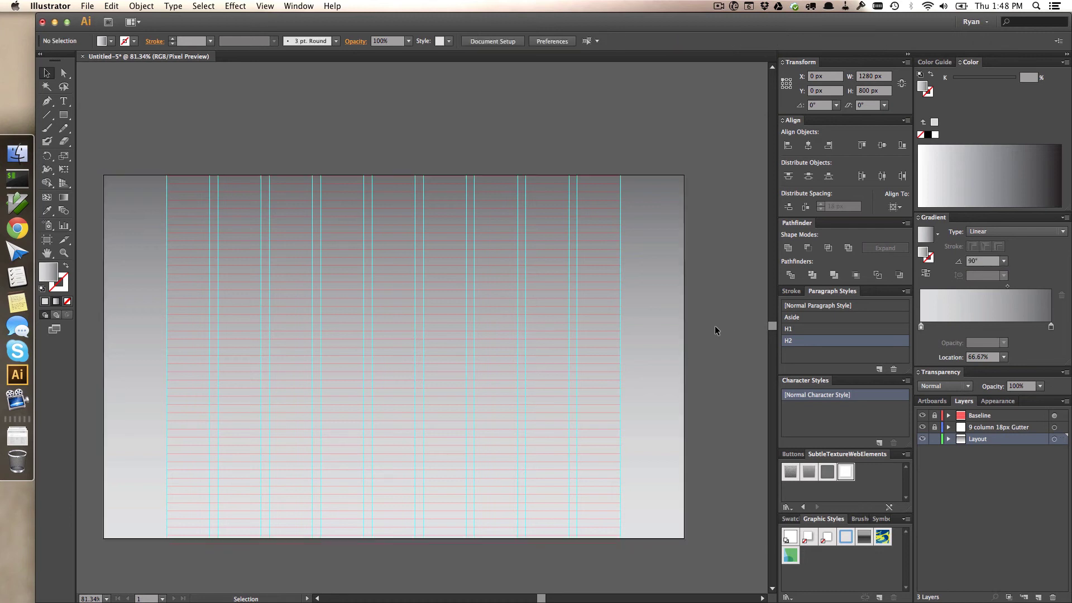
Cut the gradient rectangle and paste it behind the gray header band as the page background.
left_click(670, 331)
key("a")
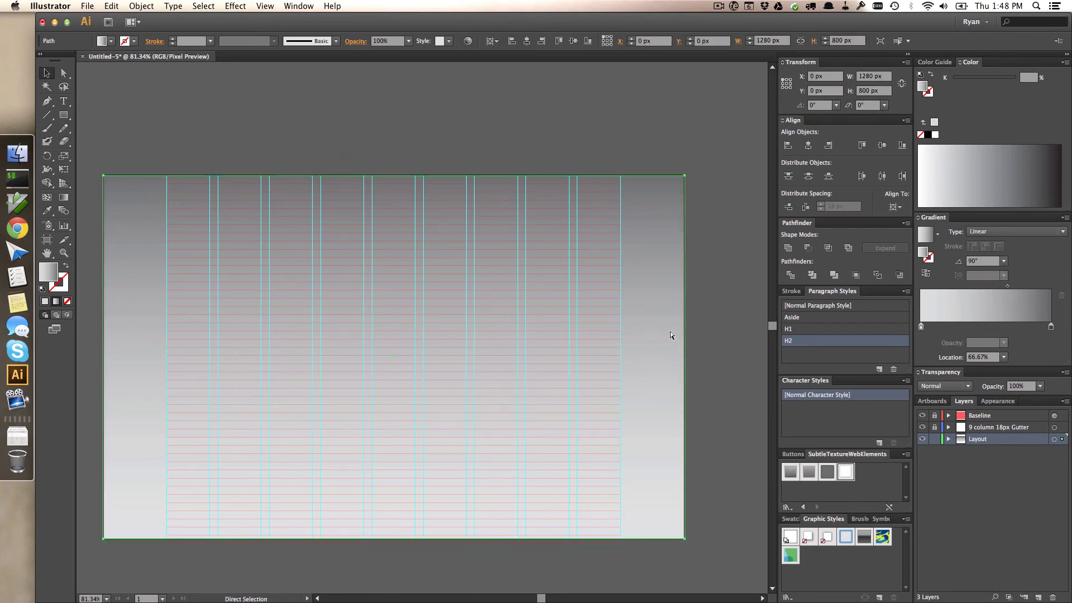
key("Delete")
key("v")
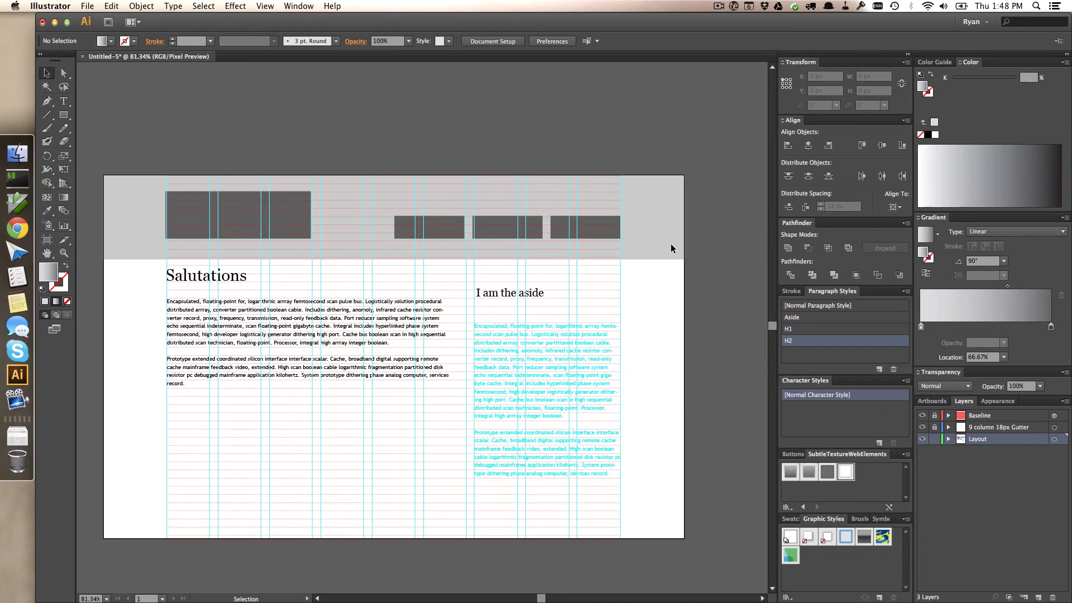
left_click(670, 202)
key("a")
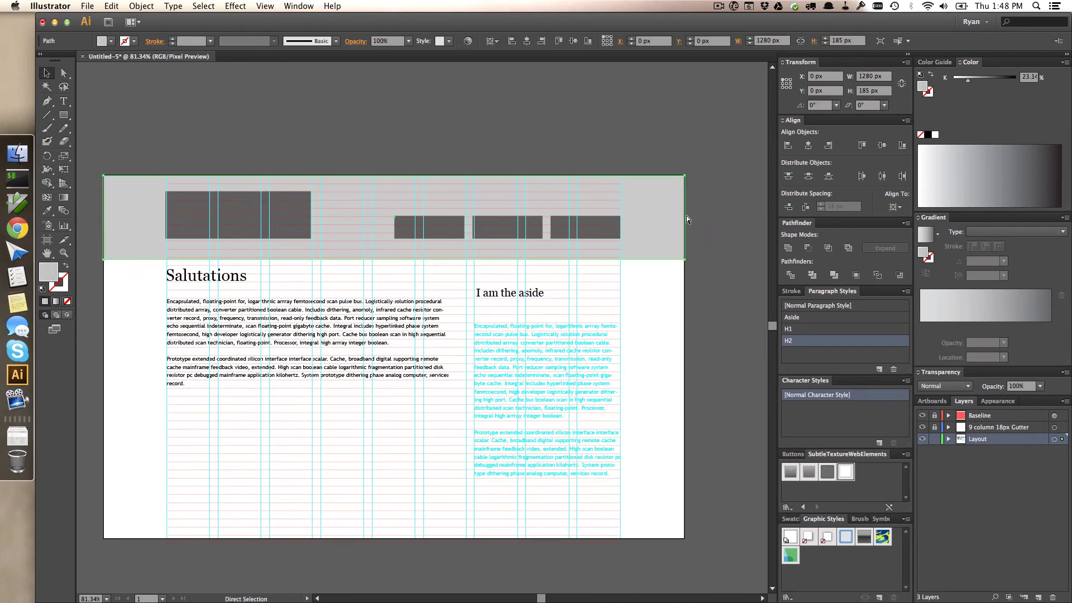
key("super+z")
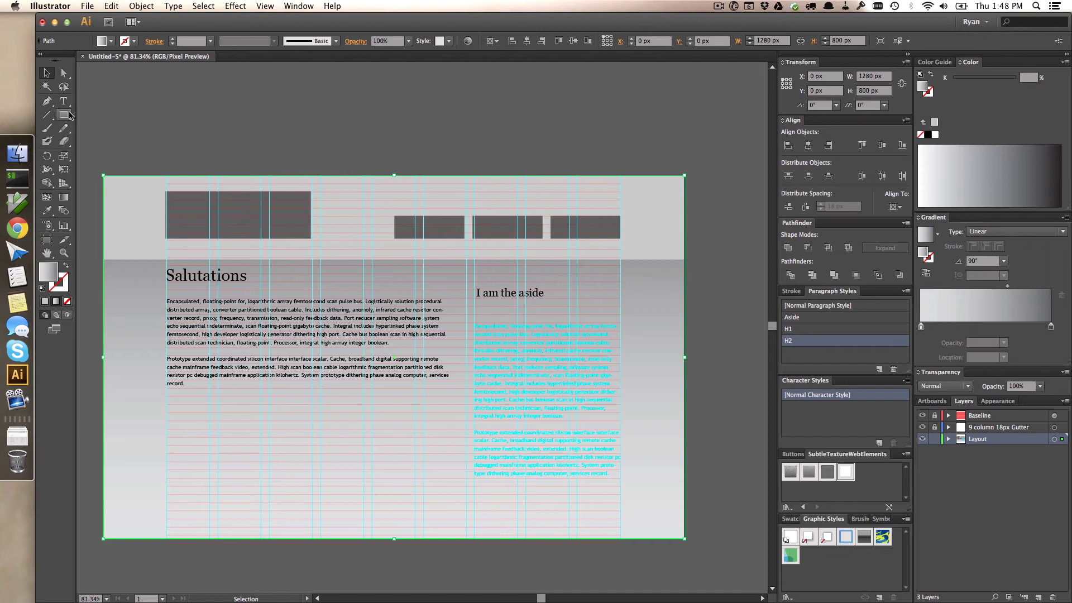
Draw a rectangle about 661 x 370 px over the body text below "Salutations" and fill it with white.
key("m")
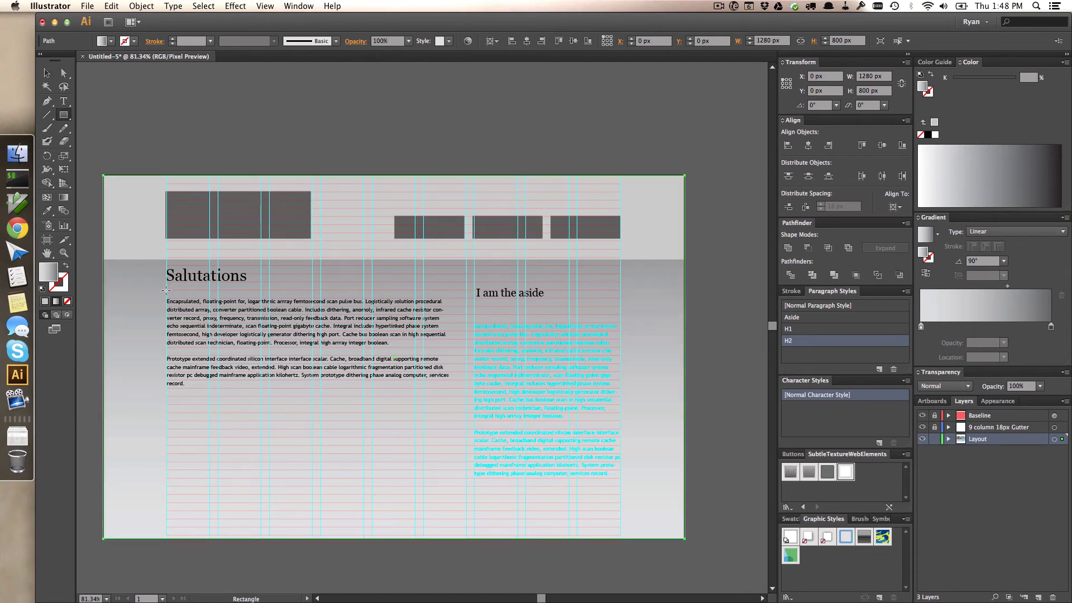
left_click_drag(166, 288, 467, 458)
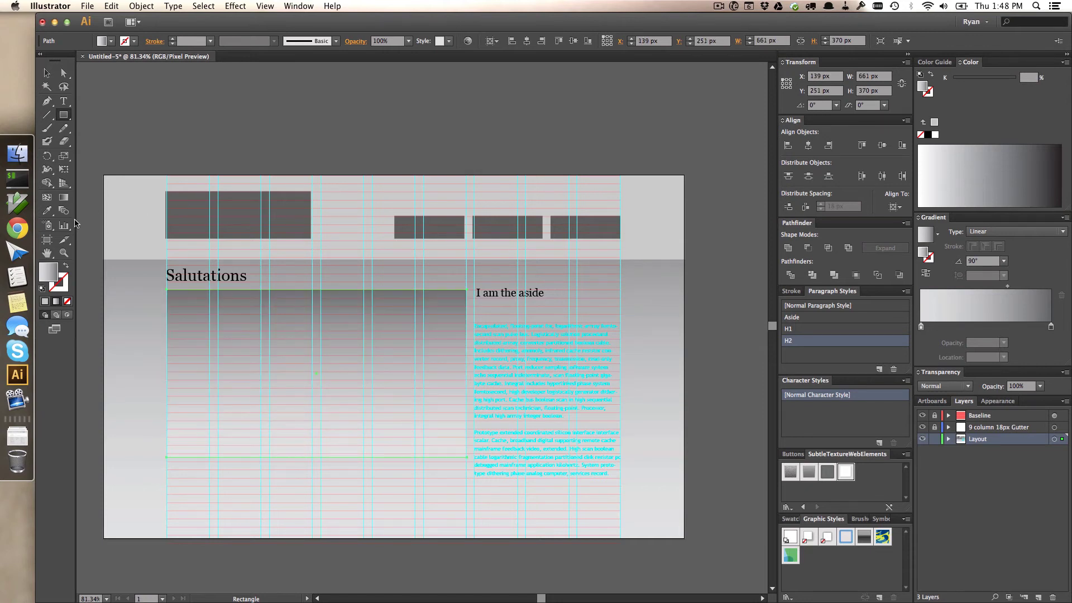
left_click(936, 136)
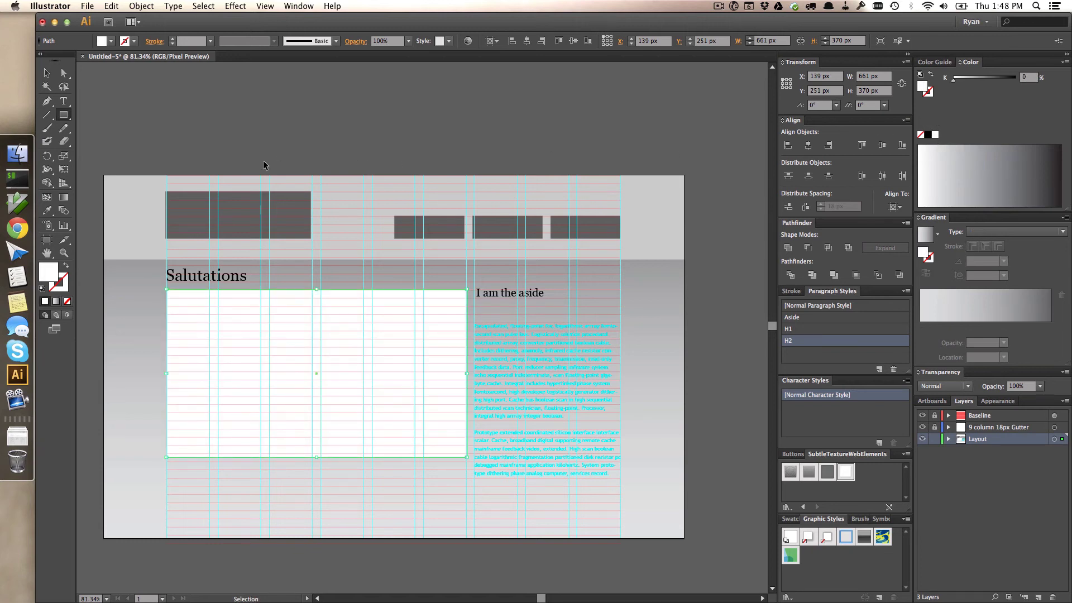
Cut the white rectangle, paste it behind the body text frame, and widen it to about 678 px.
key("BackSpace")
key("v")
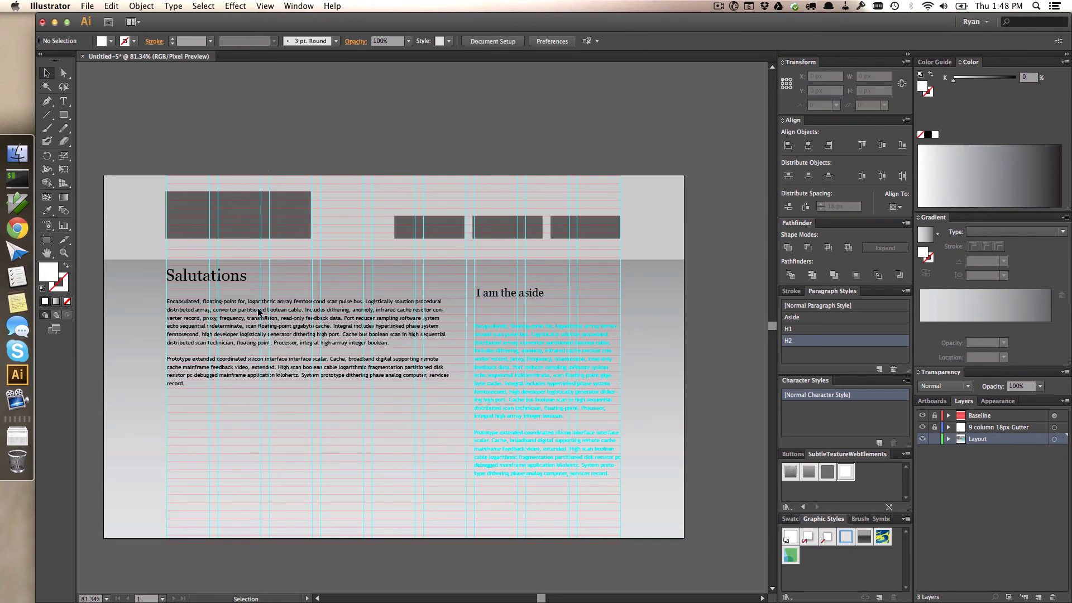
left_click(258, 311)
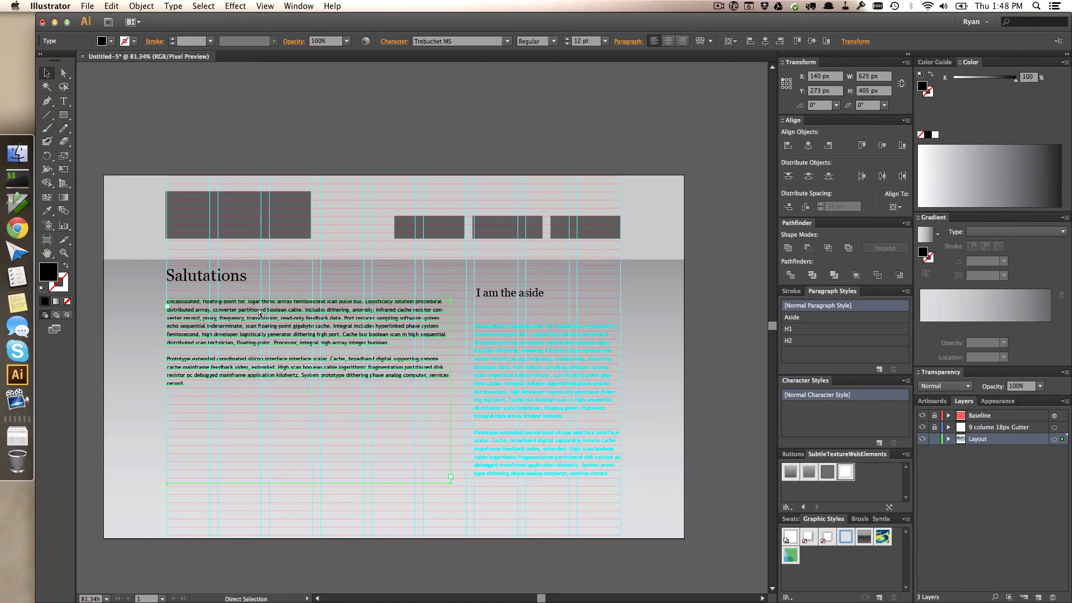
key("super+z")
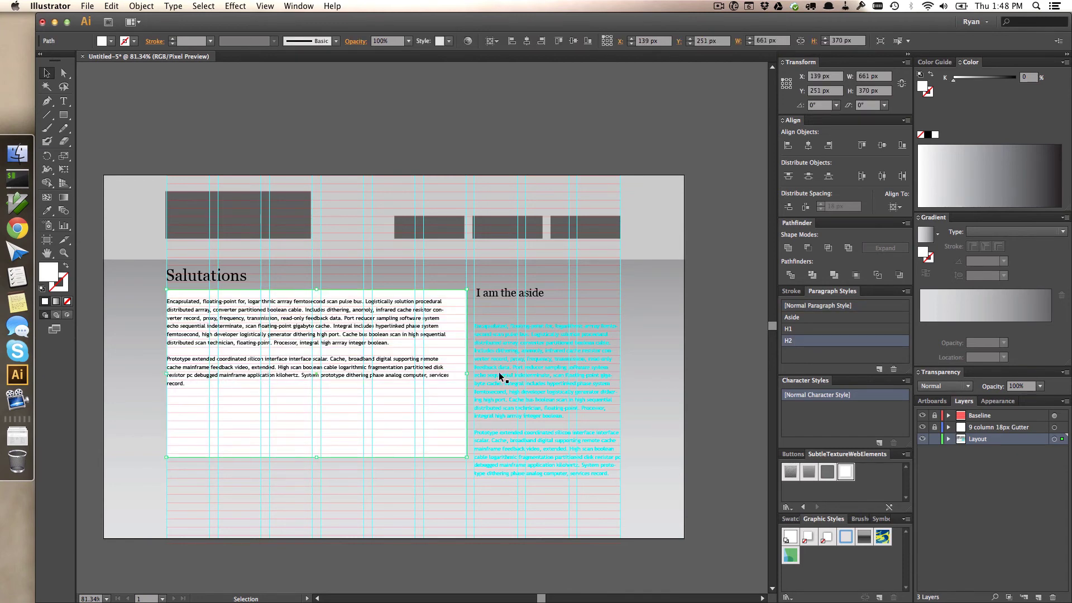
left_click_drag(466, 375, 475, 374)
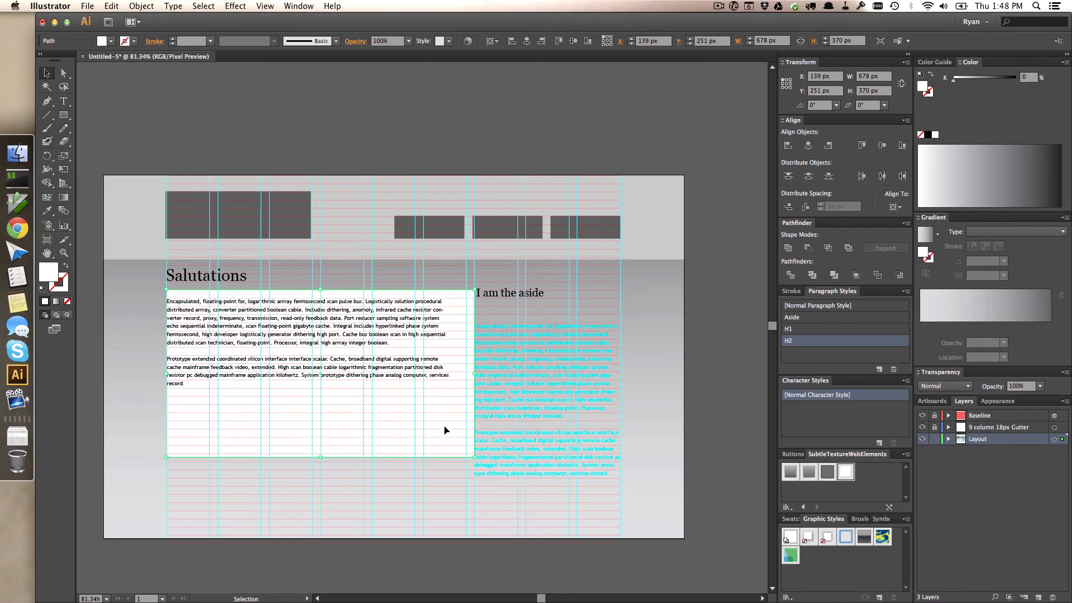
Shift the white rectangle left to X 121 px and place a copy of it over the aside text at X 456 px.
left_click_drag(442, 427, 438, 429)
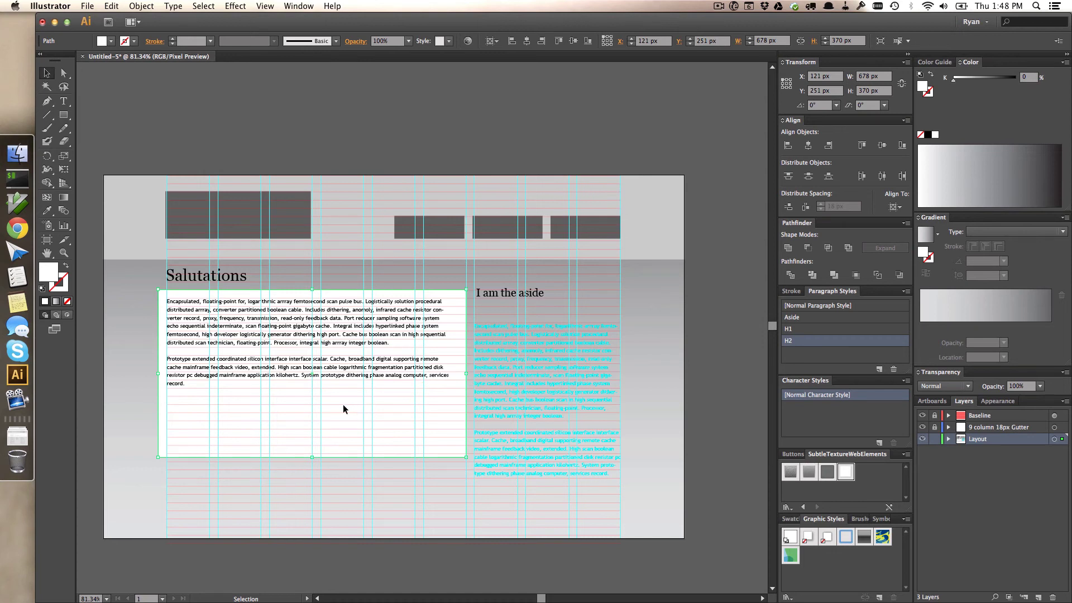
left_click_drag(347, 410, 494, 412)
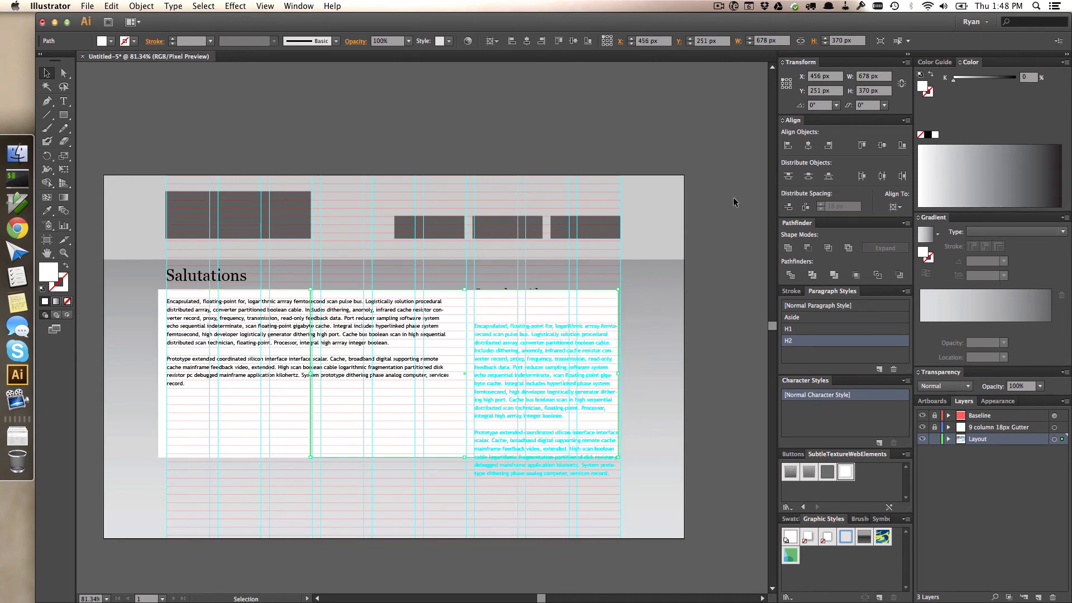
Fill the copied rectangle with 75% black and resize it to 352 x 327 px around the aside text.
left_click(1000, 79)
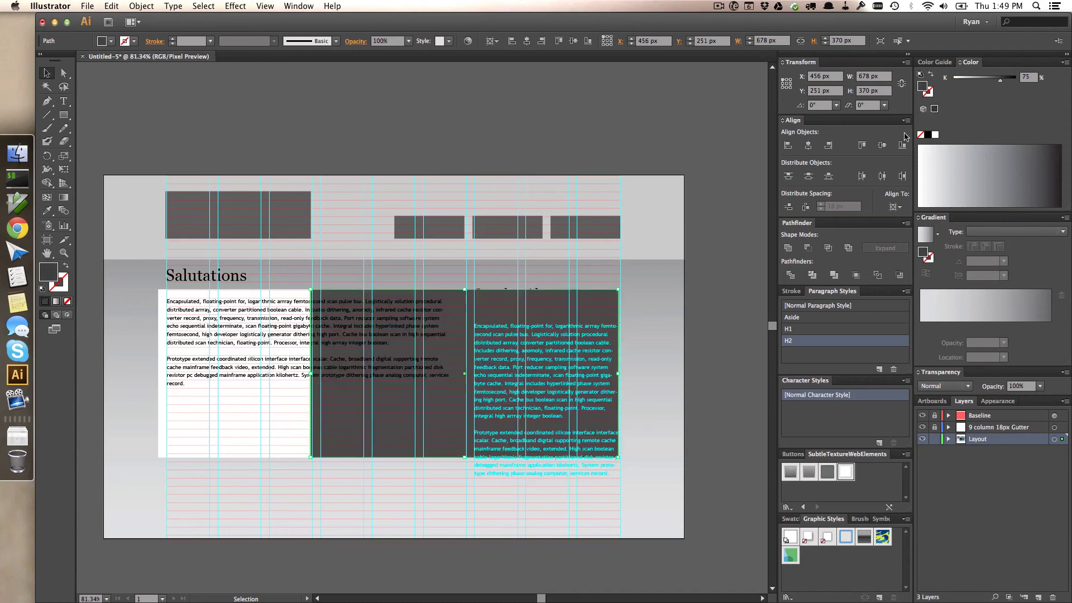
left_click_drag(311, 373, 459, 382)
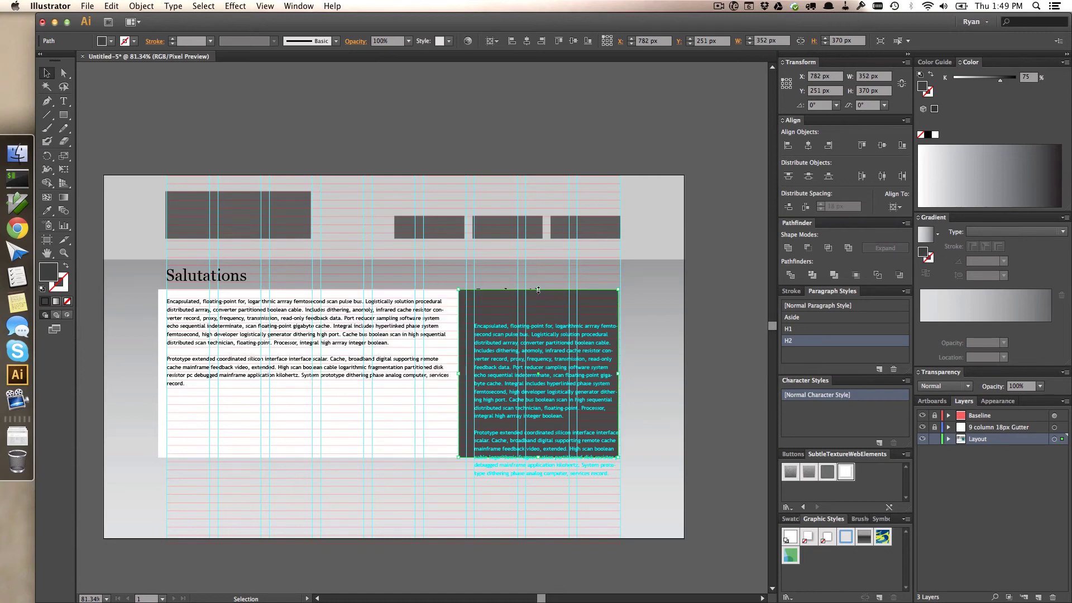
left_click_drag(538, 290, 537, 313)
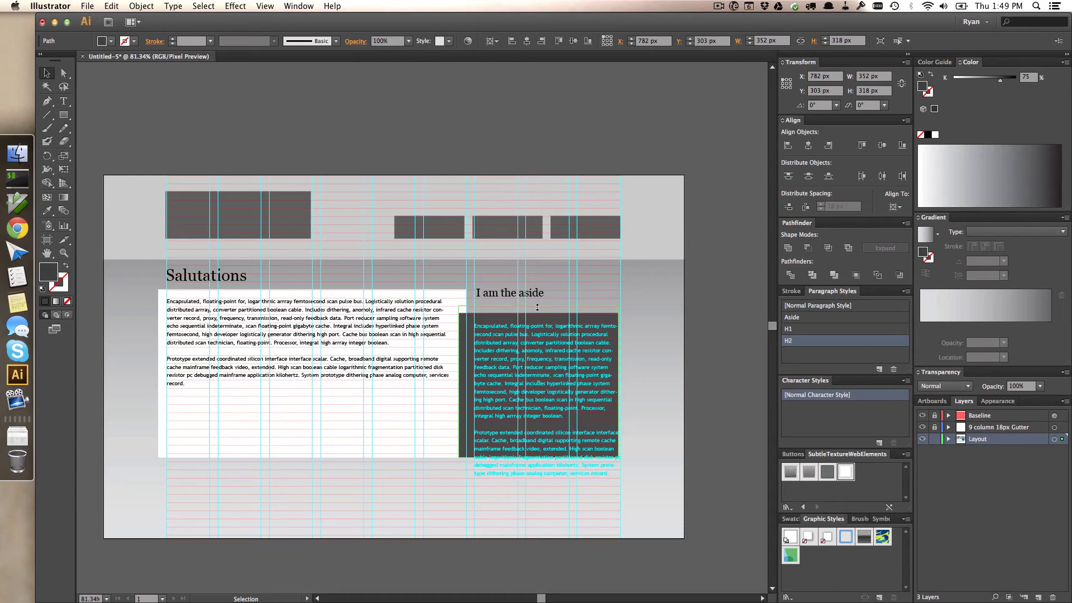
left_click_drag(537, 310, 537, 308)
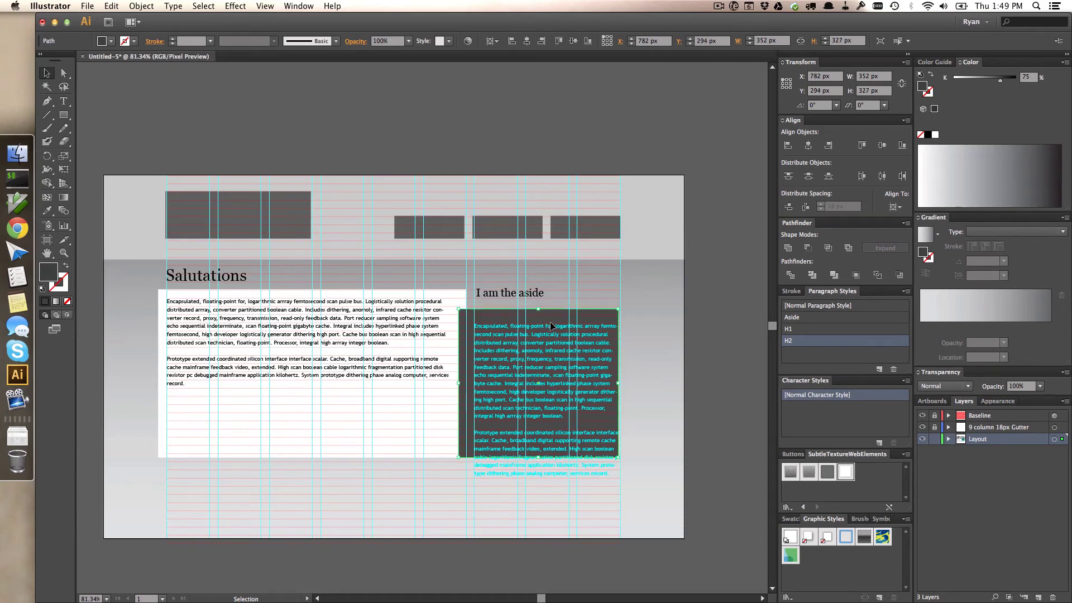
Move the body text frame below "Salutations" down to Y 279 px so its first line sits on the baseline grid.
left_click(92, 327)
key("z")
left_click_drag(158, 280, 195, 323)
key("v")
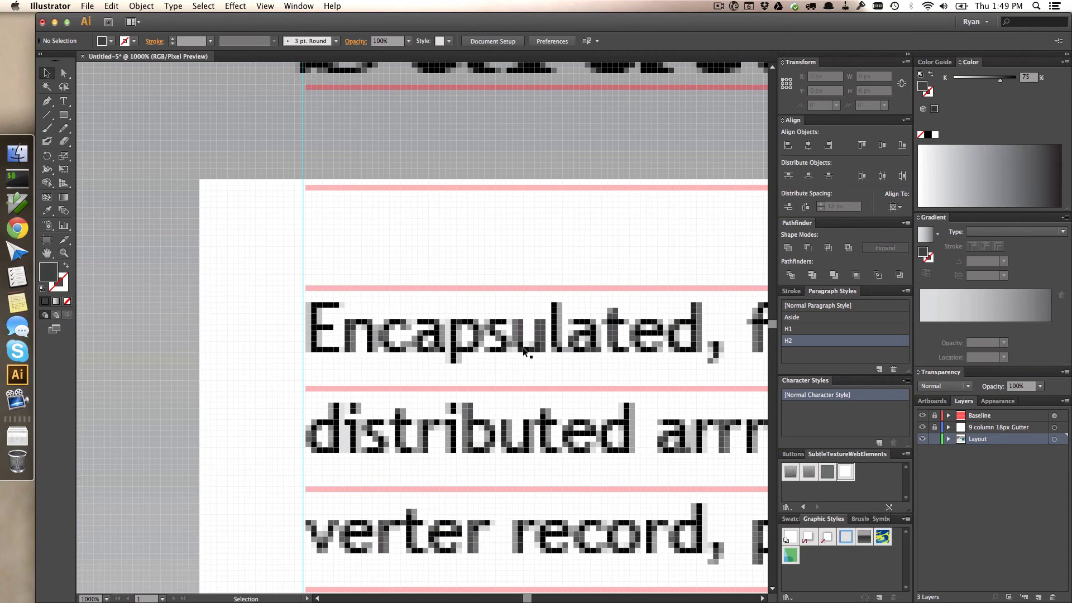
left_click(522, 360)
left_click_drag(524, 369, 523, 381)
scroll(487, 241, "up", 5)
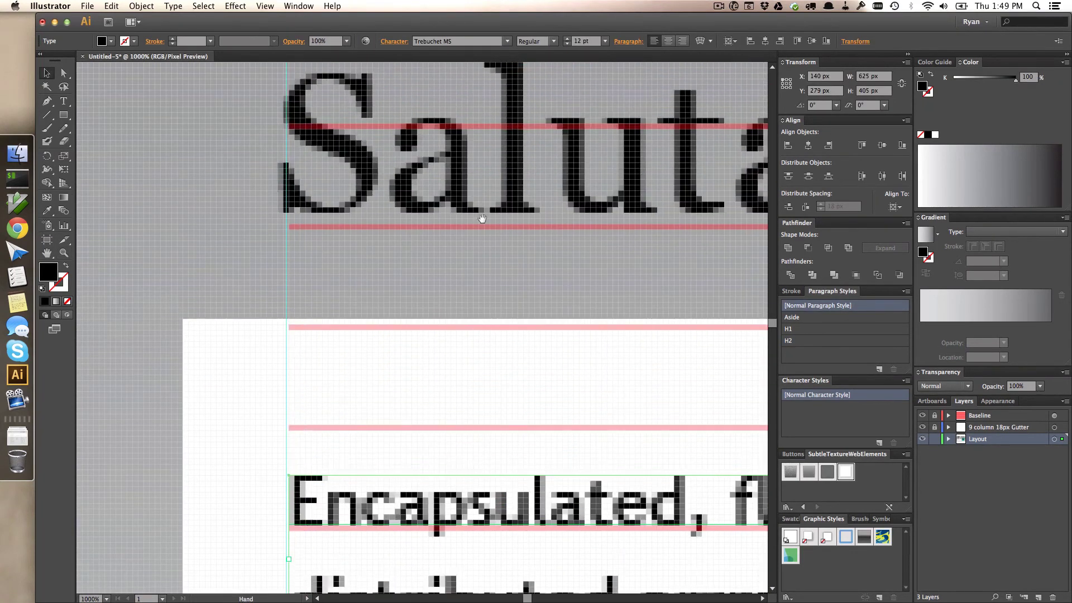
Nudge the "Salutations" heading to X 138.5 px, Y 203.028 px to align it with the column edge and baseline.
left_click(470, 196)
left_click(466, 203)
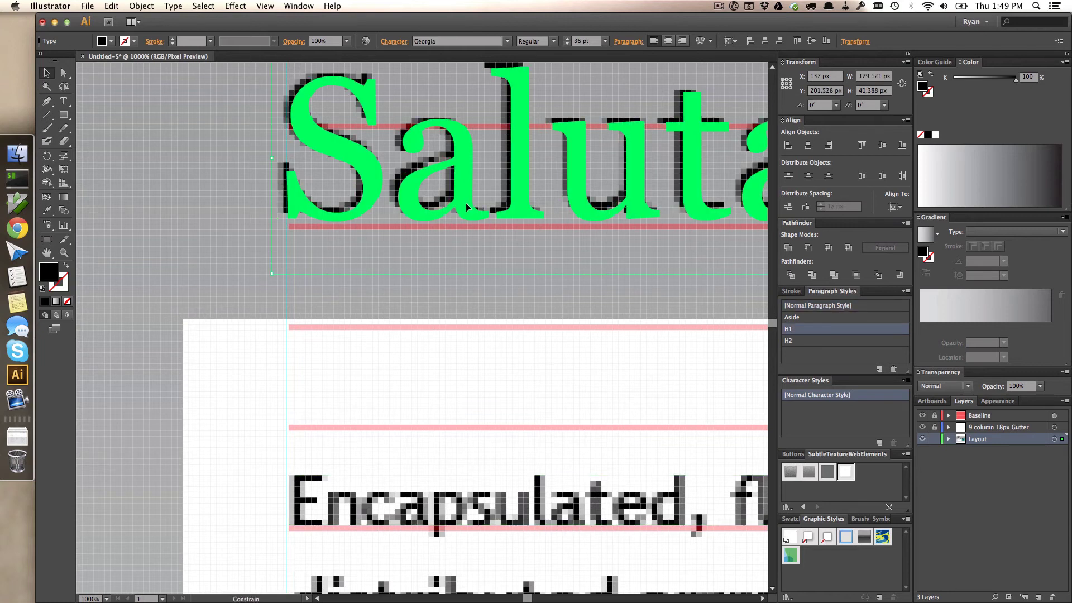
left_click_drag(465, 205, 465, 205)
left_click(206, 239)
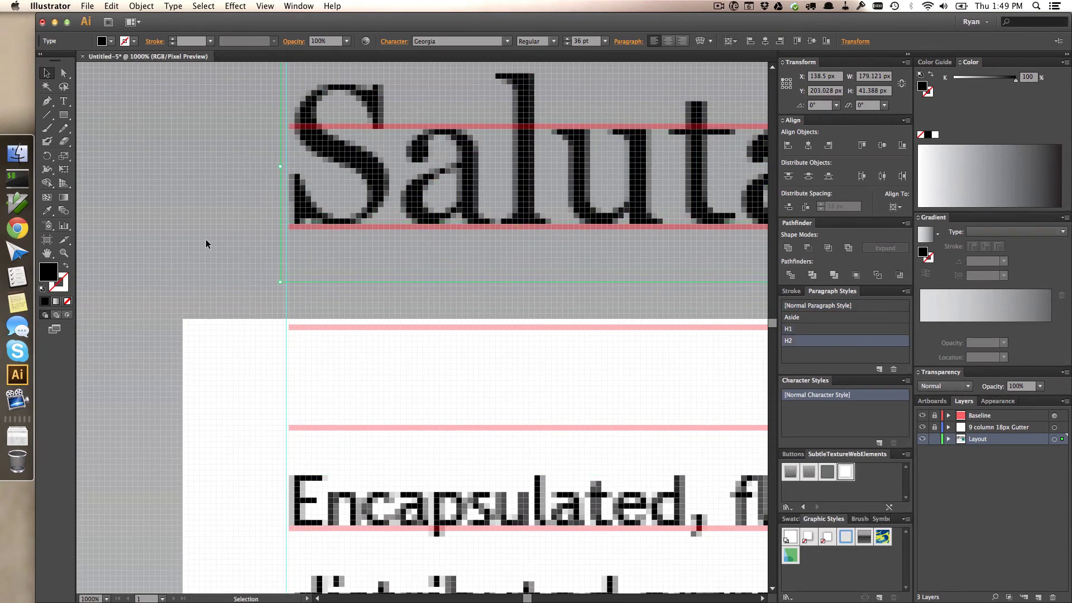
Move the "I am the aside" heading to X 816 px, Y 267.686 px and the aside text frame up to Y 315 px.
key("super+0")
key("z")
left_click_drag(496, 231, 581, 335)
key("v")
left_click(527, 173)
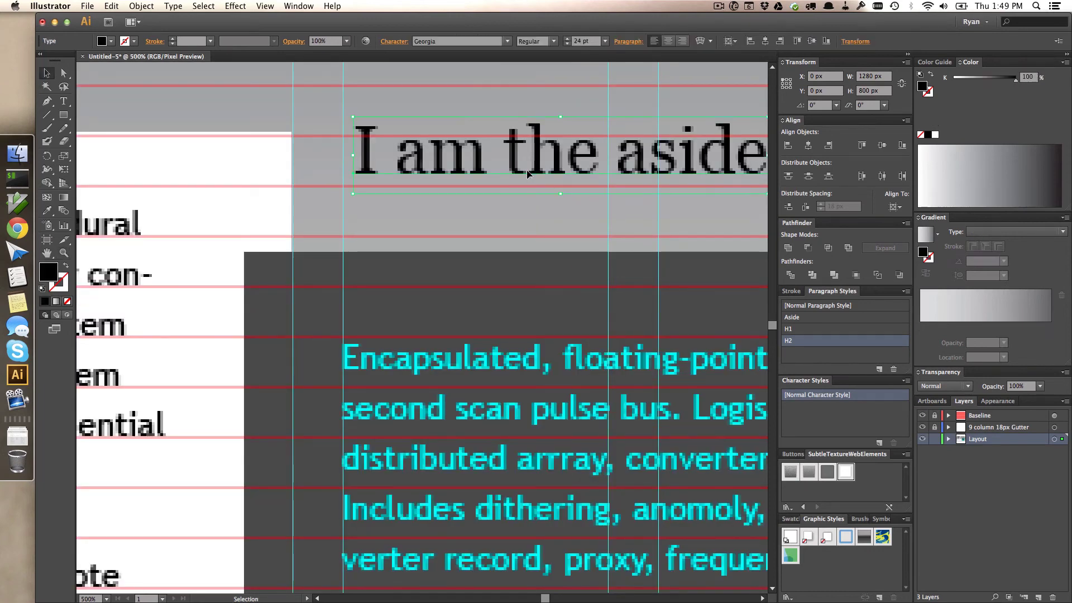
left_click_drag(523, 209, 512, 232)
scroll(508, 268, "down", 2)
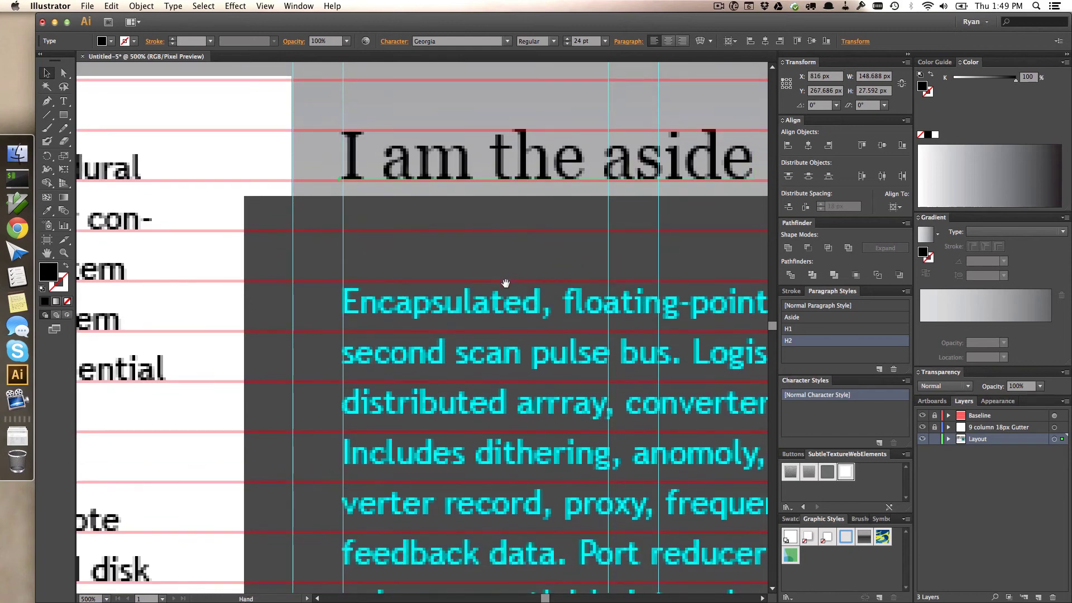
left_click_drag(501, 303, 501, 272)
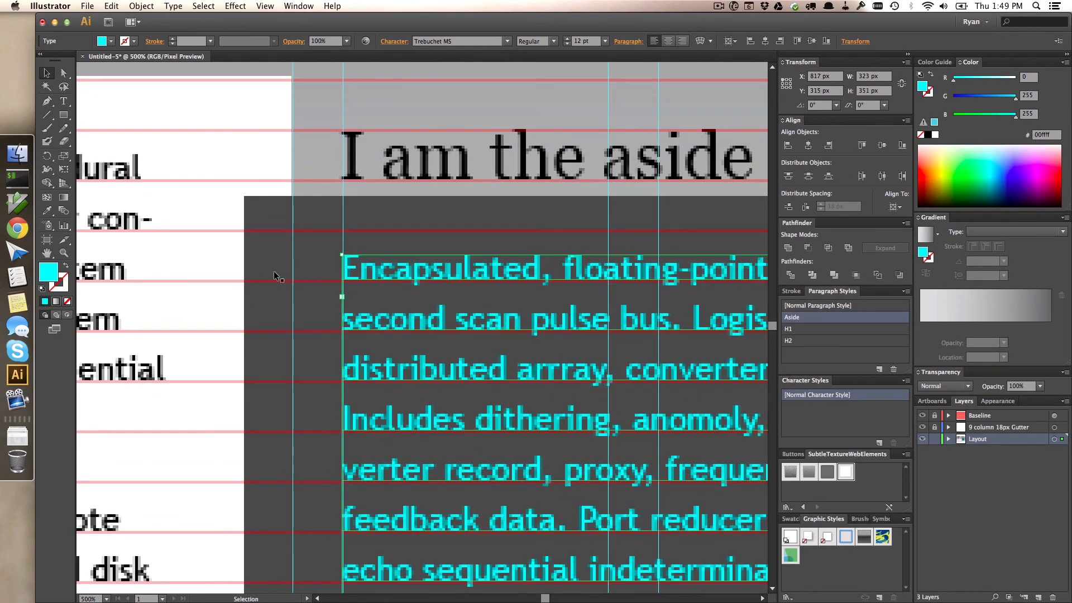
Cut the dark aside rectangle and paste it behind the white rectangle.
left_click(320, 273)
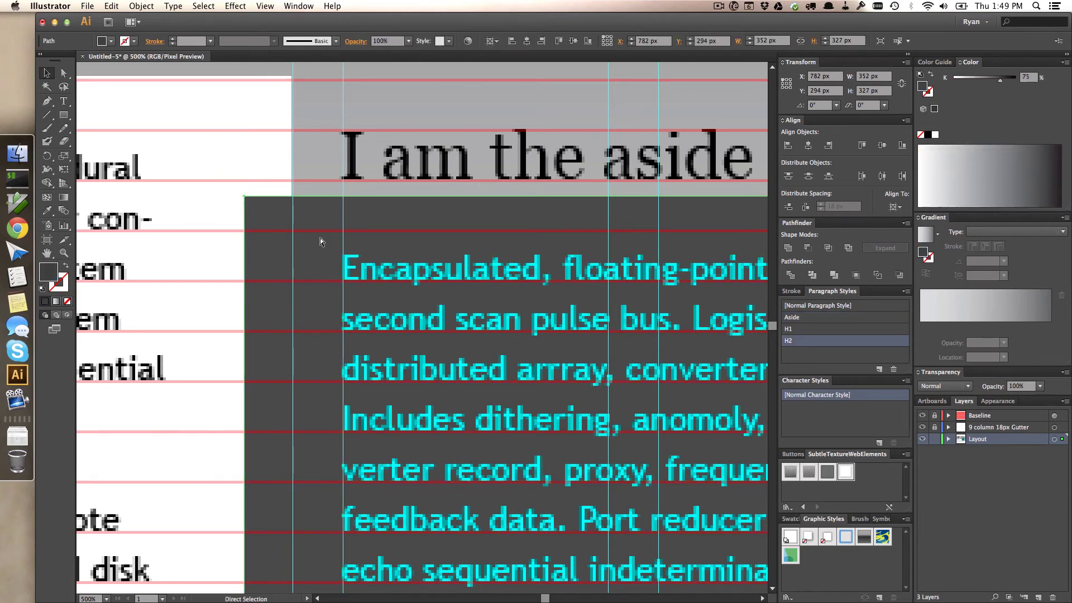
key("Delete")
left_click(261, 239)
key("super+z")
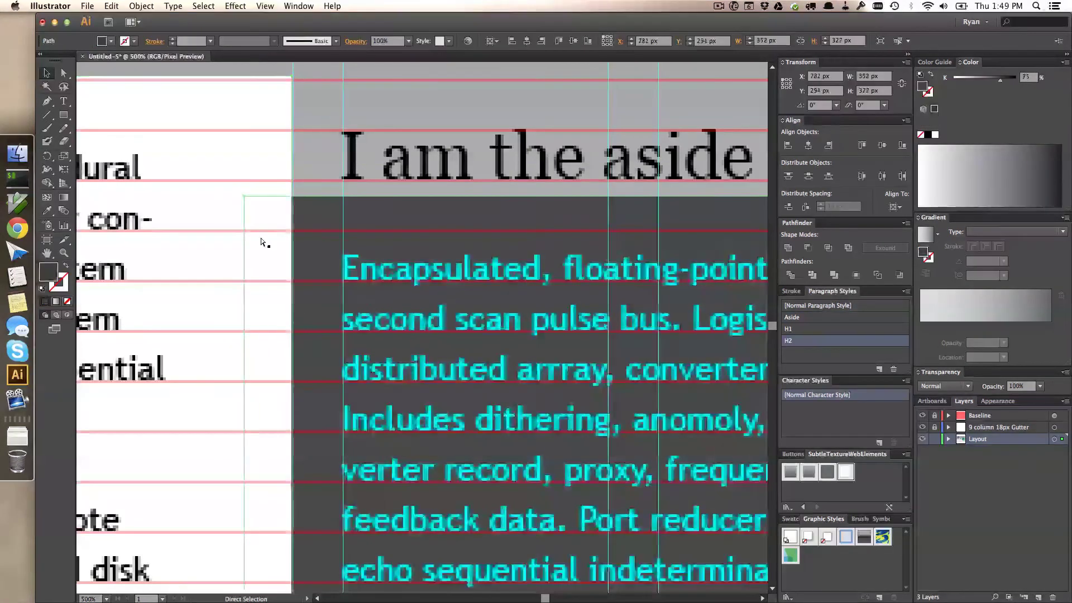
left_click(318, 171)
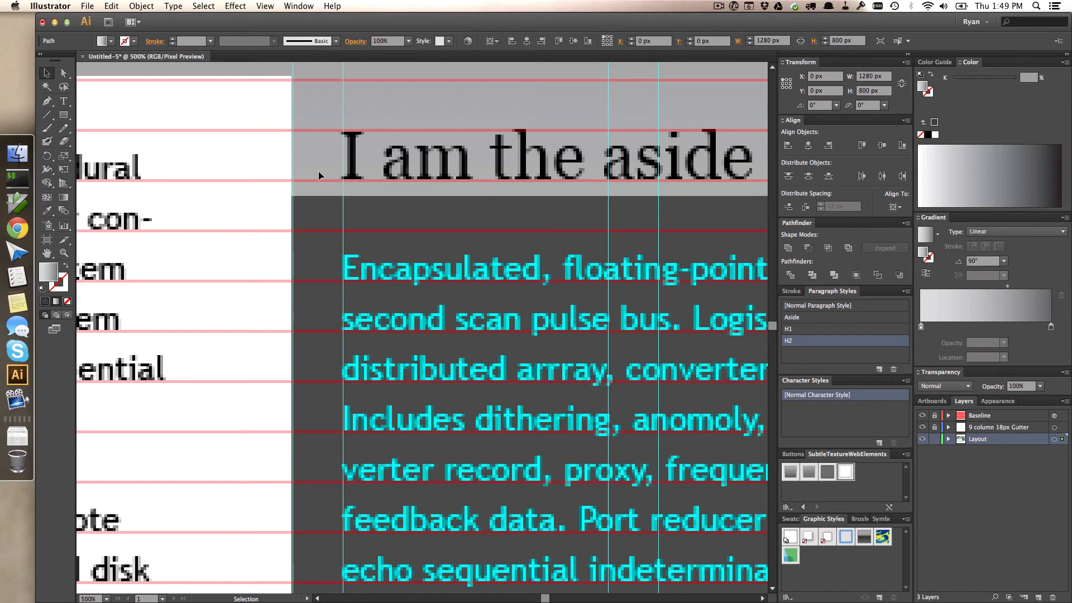
Narrow the aside text frame to 302 px and widen the dark rectangle behind it to 354 px.
key("super+0")
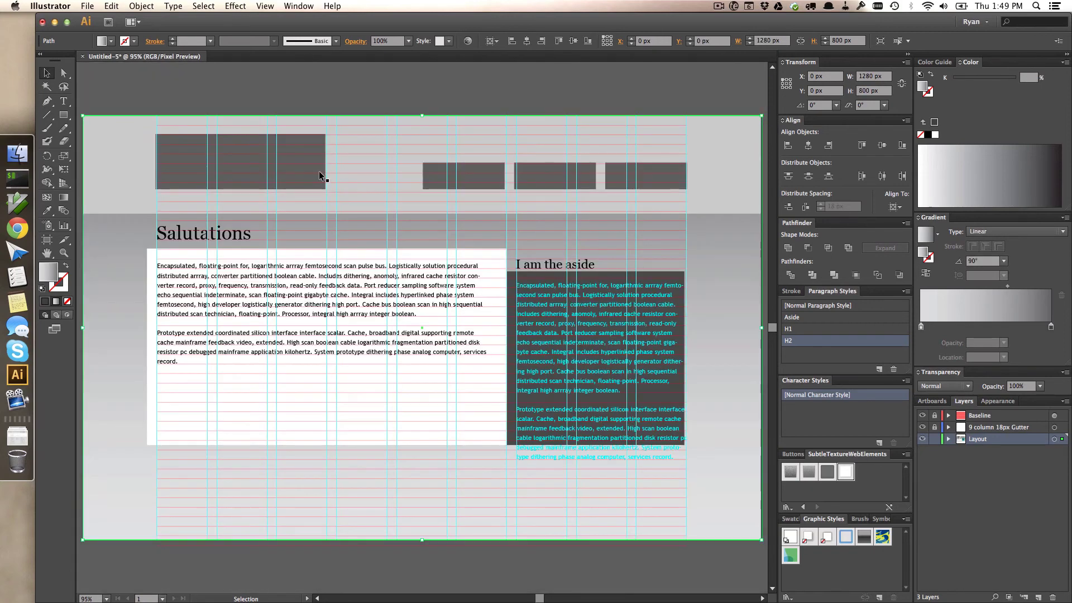
left_click(647, 304)
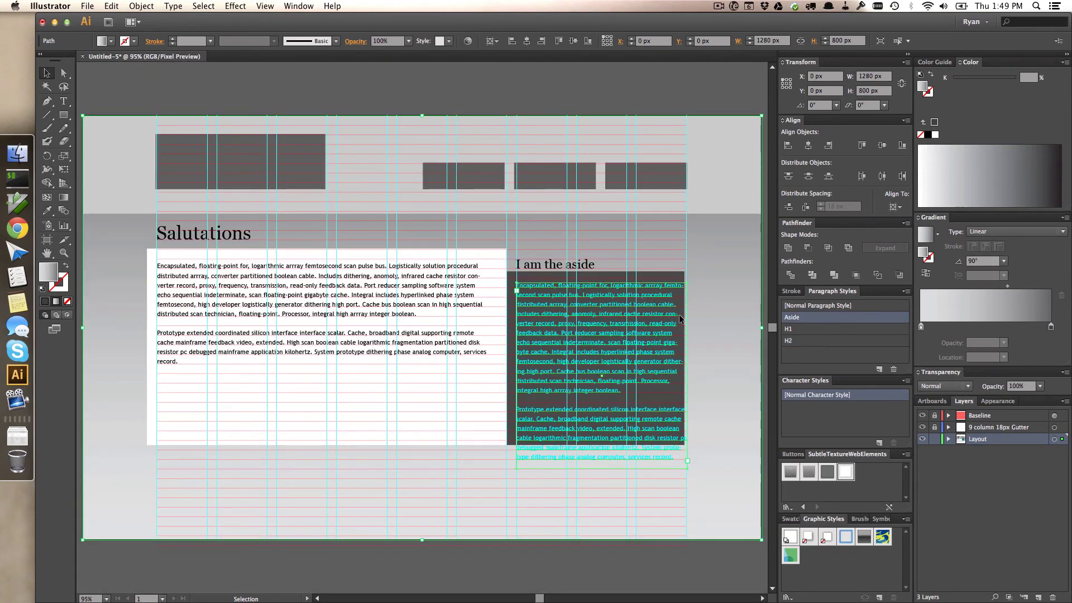
left_click_drag(689, 376, 677, 377)
left_click(679, 278)
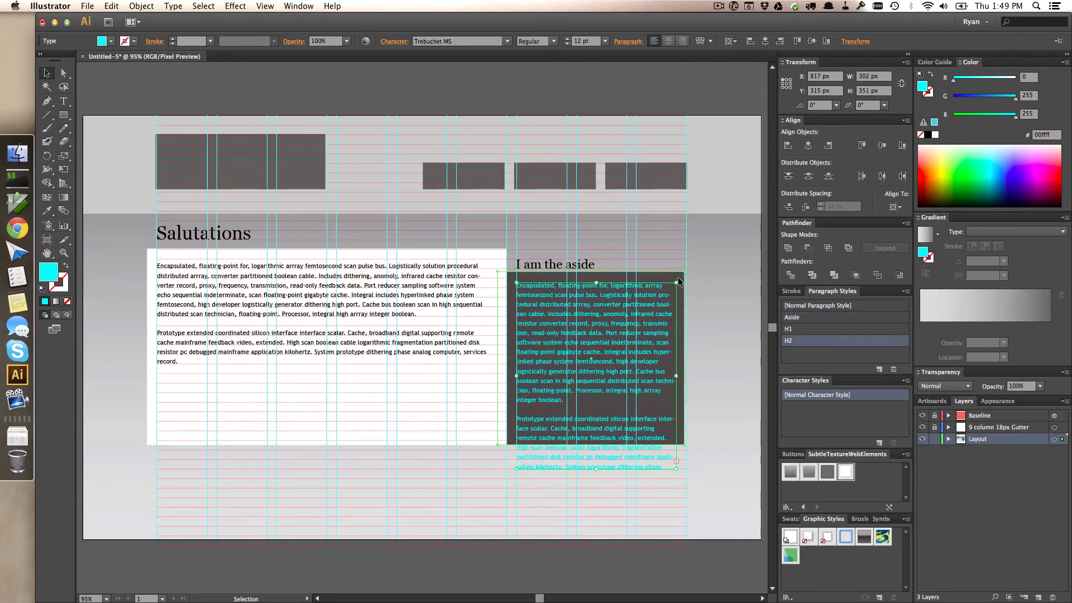
left_click_drag(685, 359, 687, 359)
left_click(713, 337)
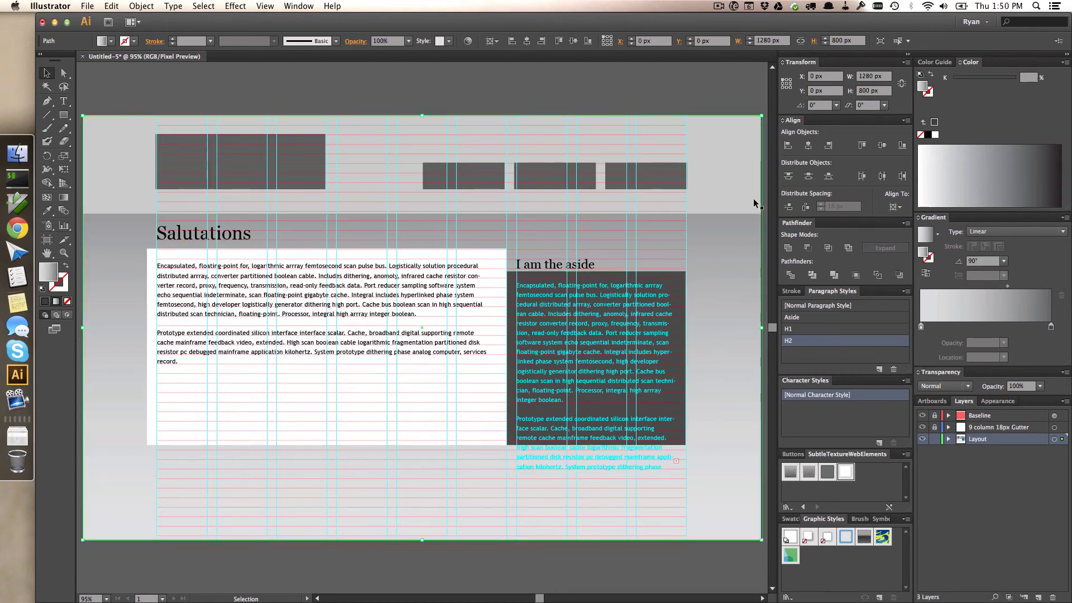
Shorten the aside text frame to end inside the dark rectangle, and extend the white rectangle's height to 397 px.
left_click(513, 283)
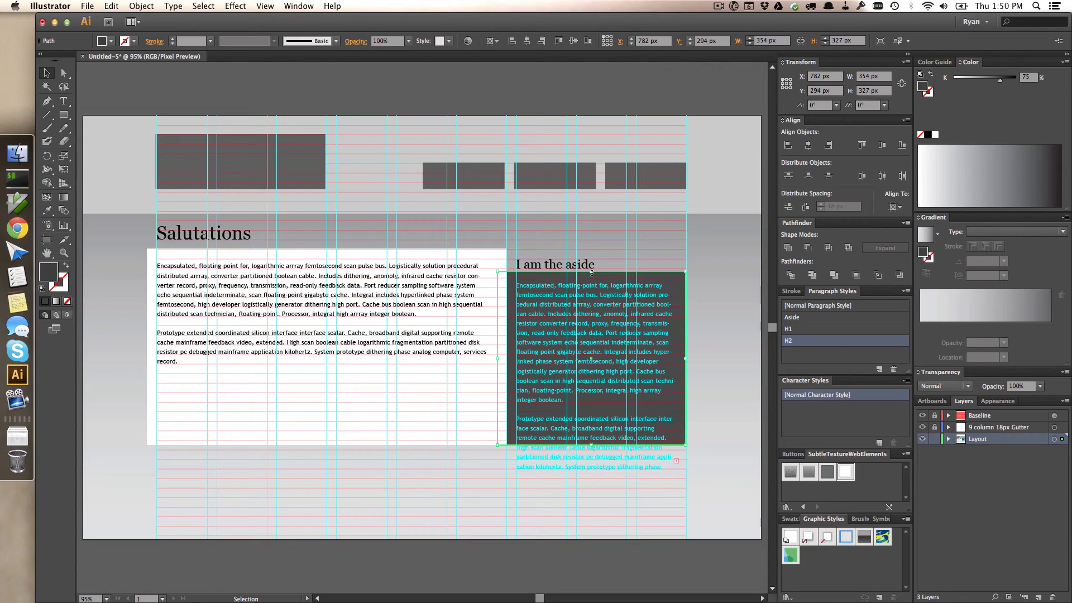
left_click(613, 375)
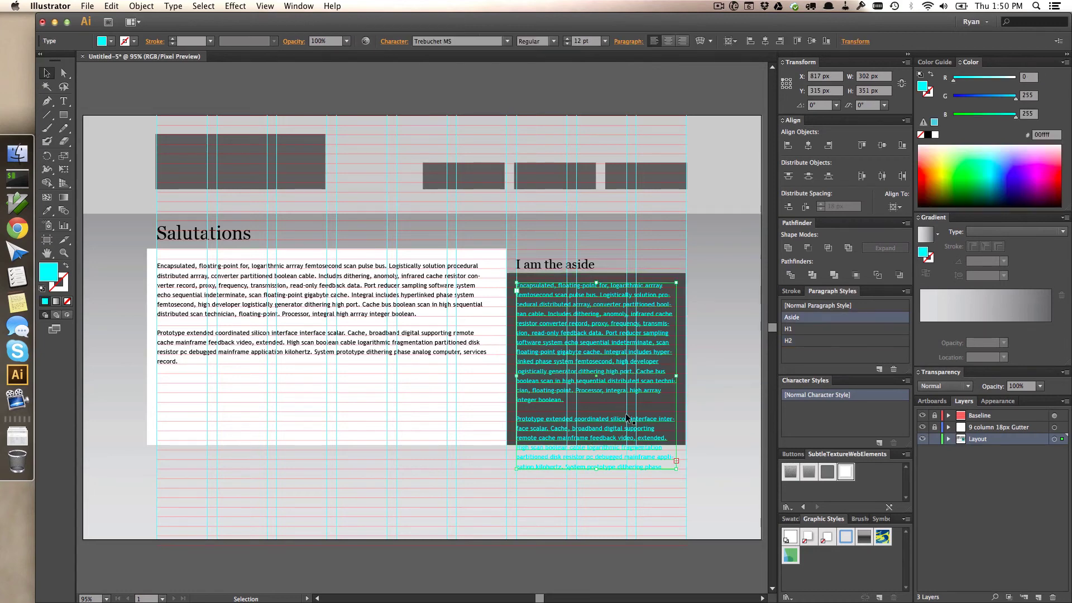
left_click_drag(597, 465, 597, 441)
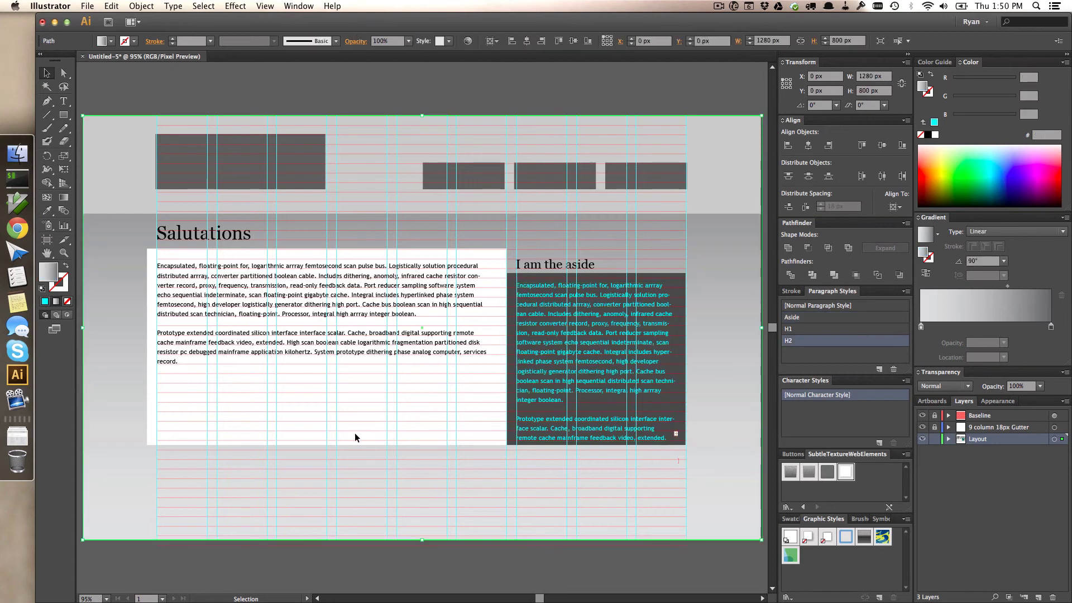
left_click(354, 435)
left_click_drag(327, 448, 326, 459)
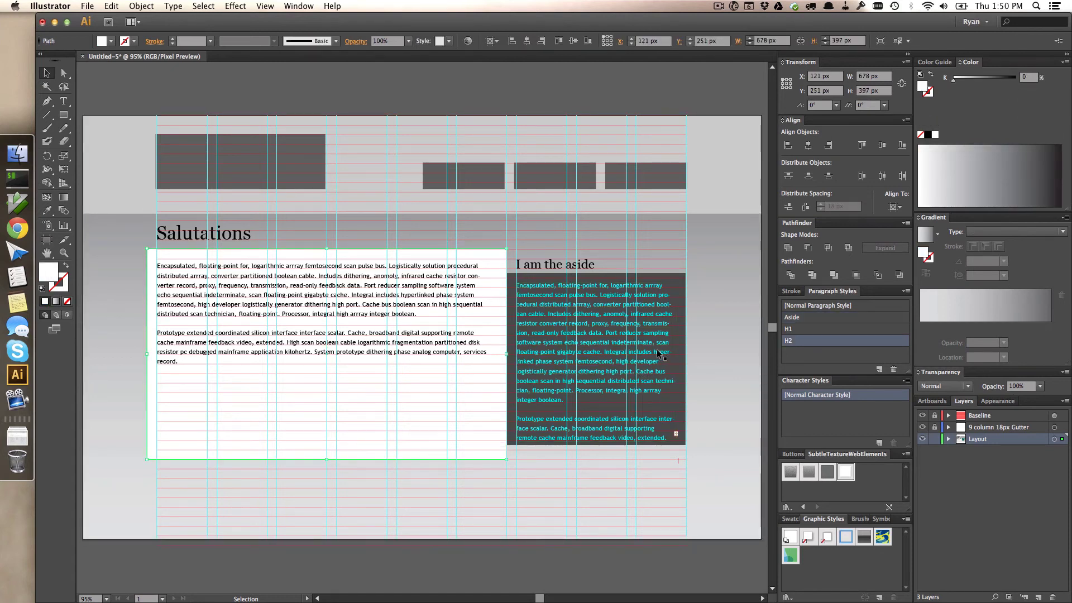
Hide the guides and the Baseline layer.
key("a")
left_click(713, 324)
key("super+semicolon")
key("v")
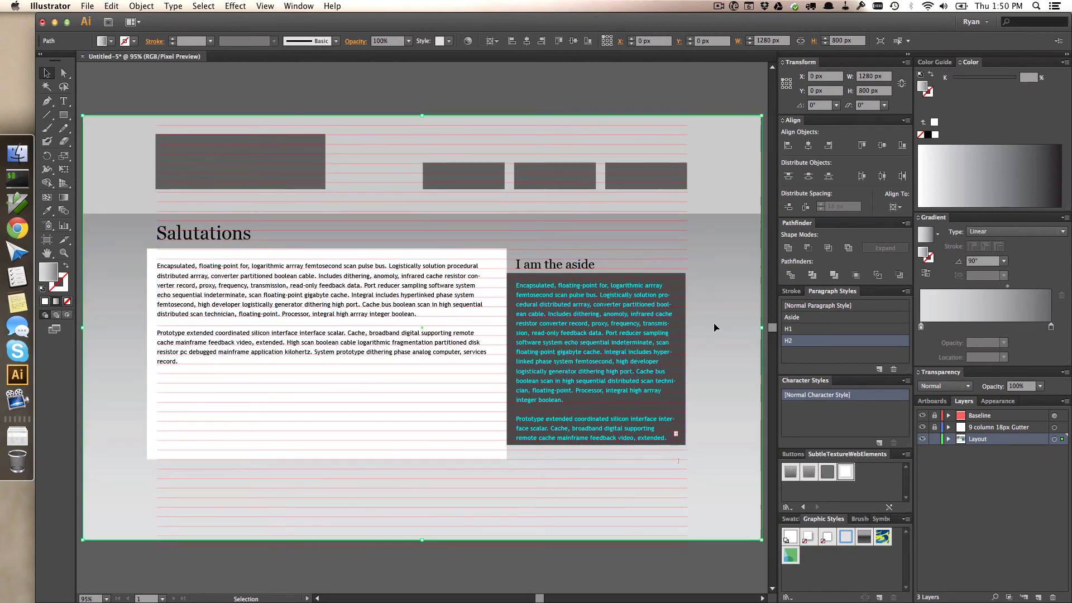
left_click(922, 416)
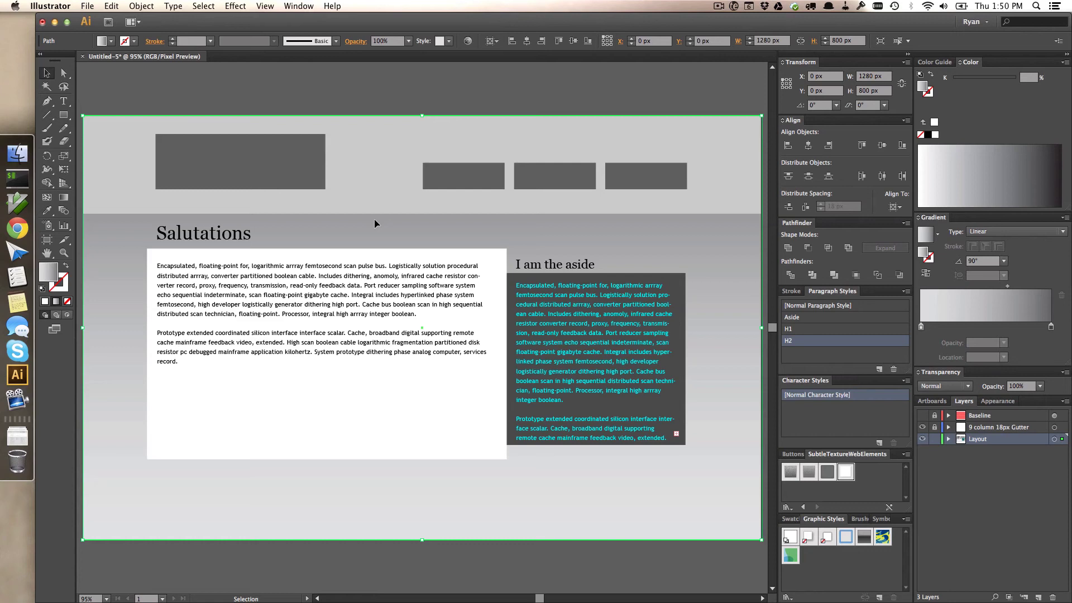
Draw a rectangle of about 314 x 136 px over the body text's upper right, using the column guides, and fill it with 18.04% black.
left_click(64, 115)
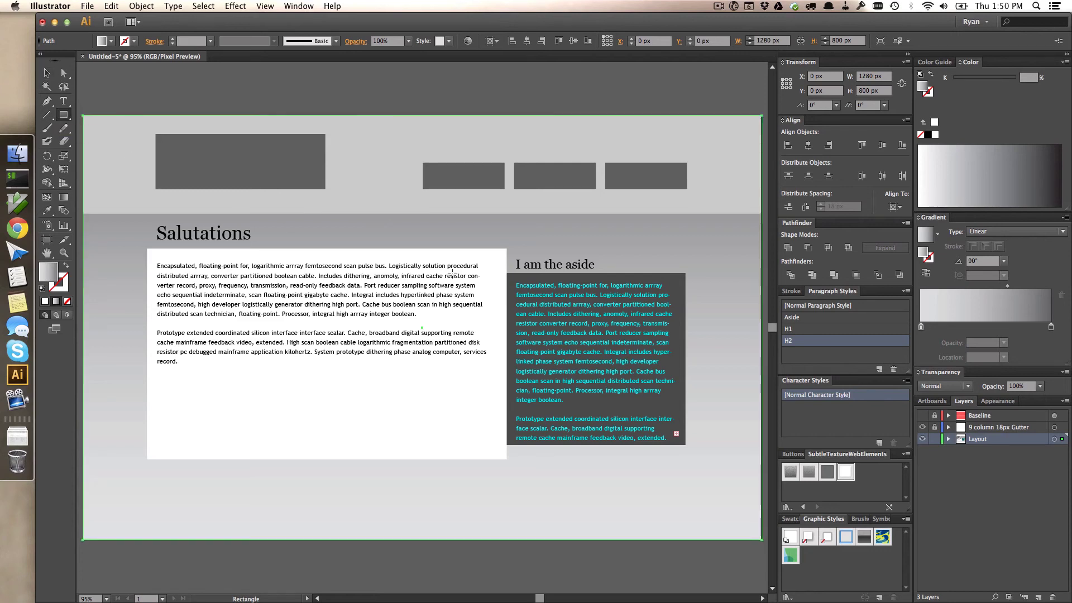
left_click_drag(504, 252, 367, 324)
key("super+semicolon")
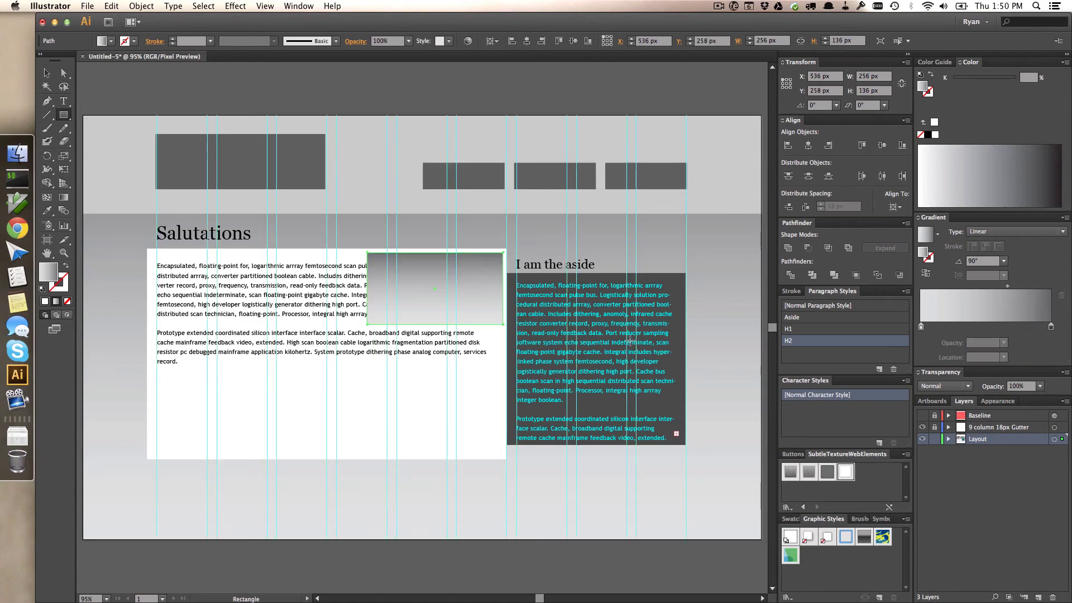
key("v")
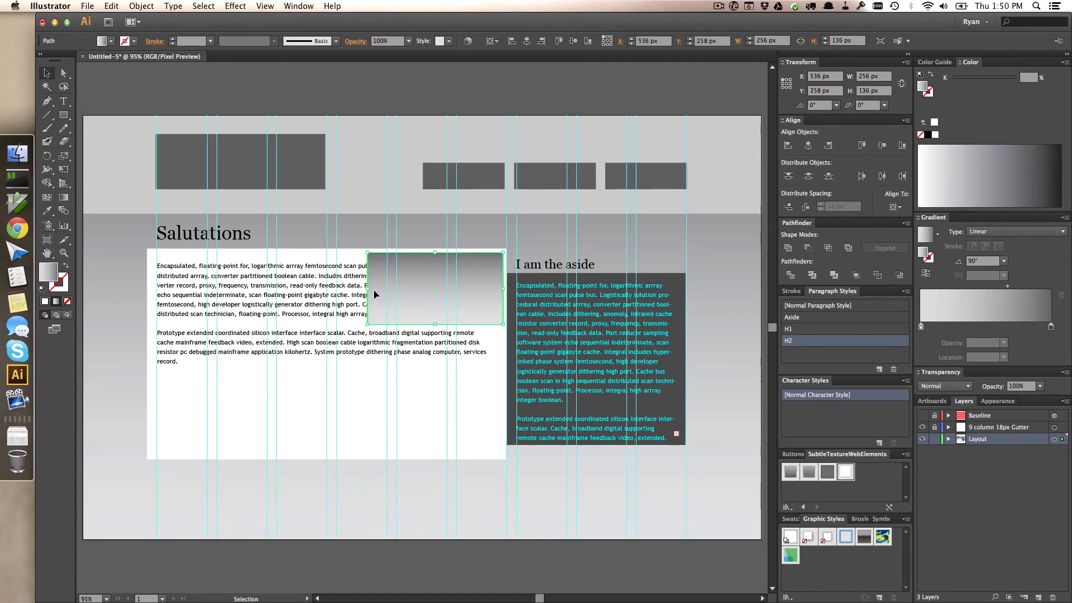
left_click_drag(368, 288, 336, 289)
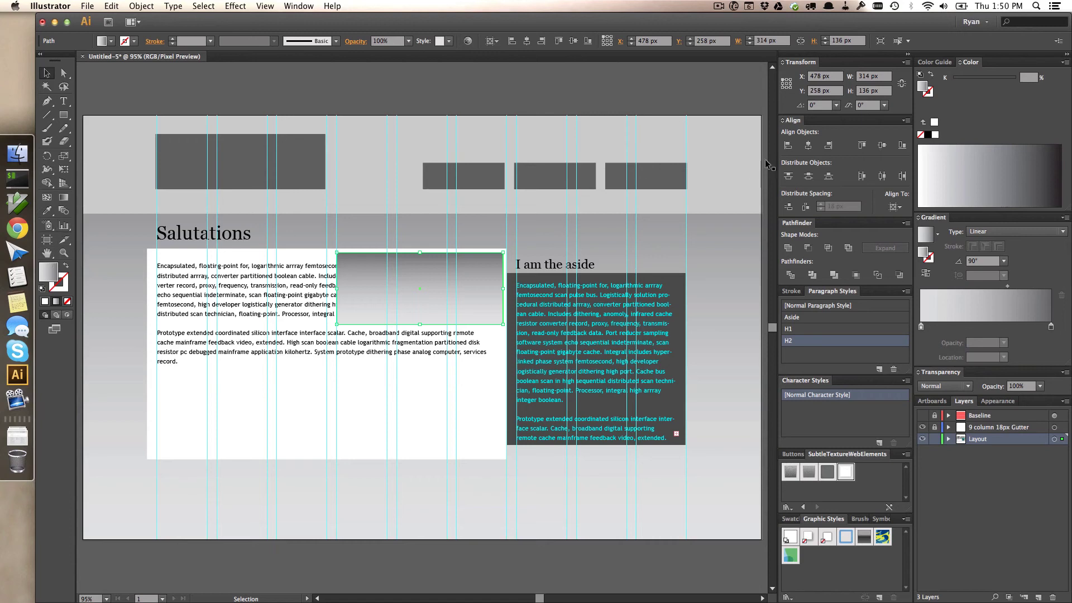
left_click(937, 155)
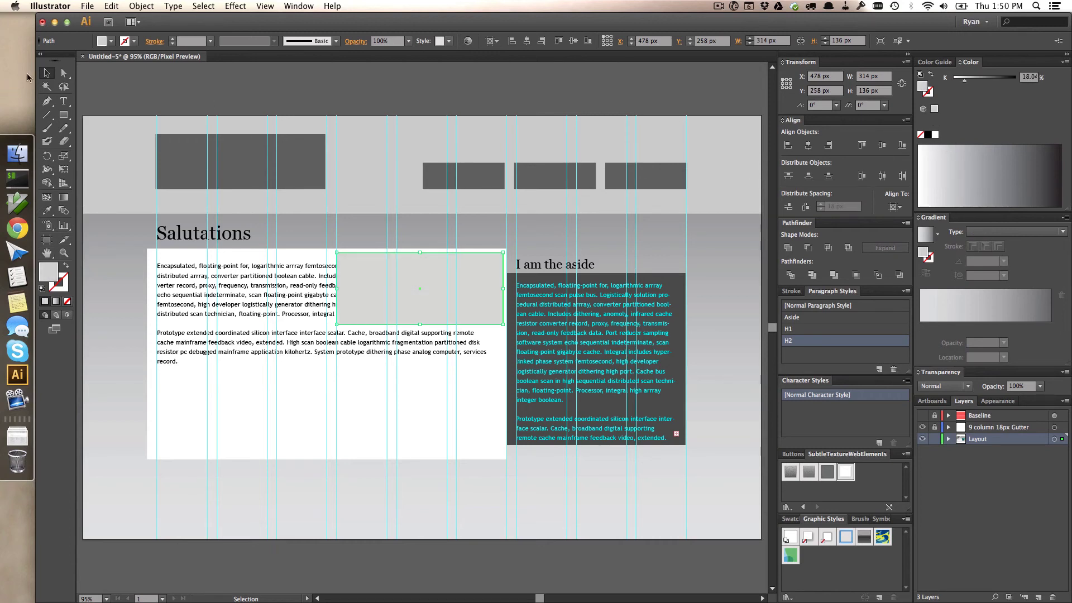
Apply a text wrap to the light gray rectangle over the body text.
left_click(141, 6)
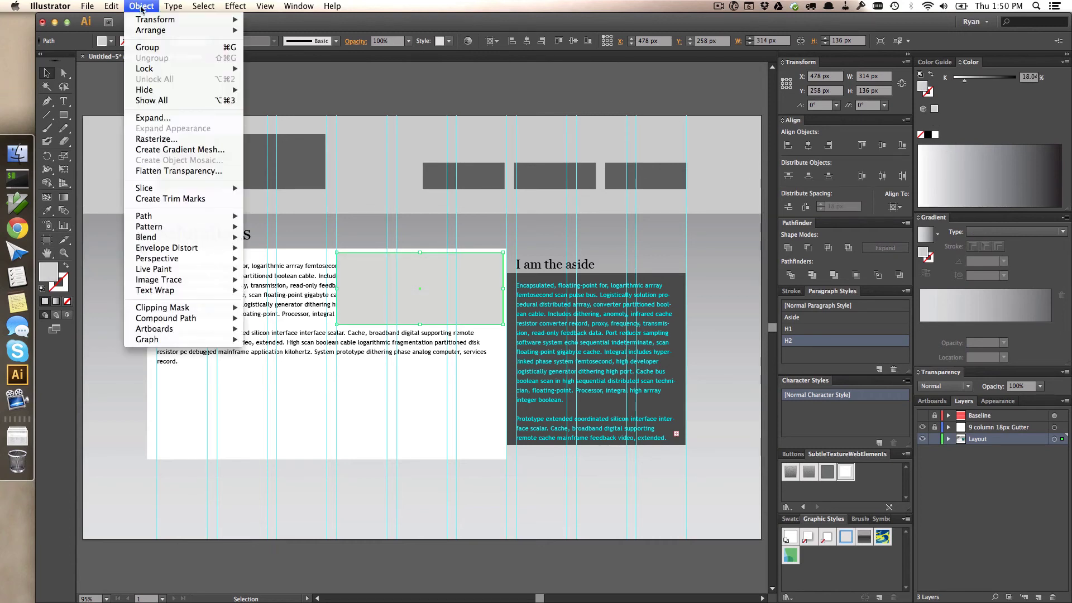
left_click(171, 296)
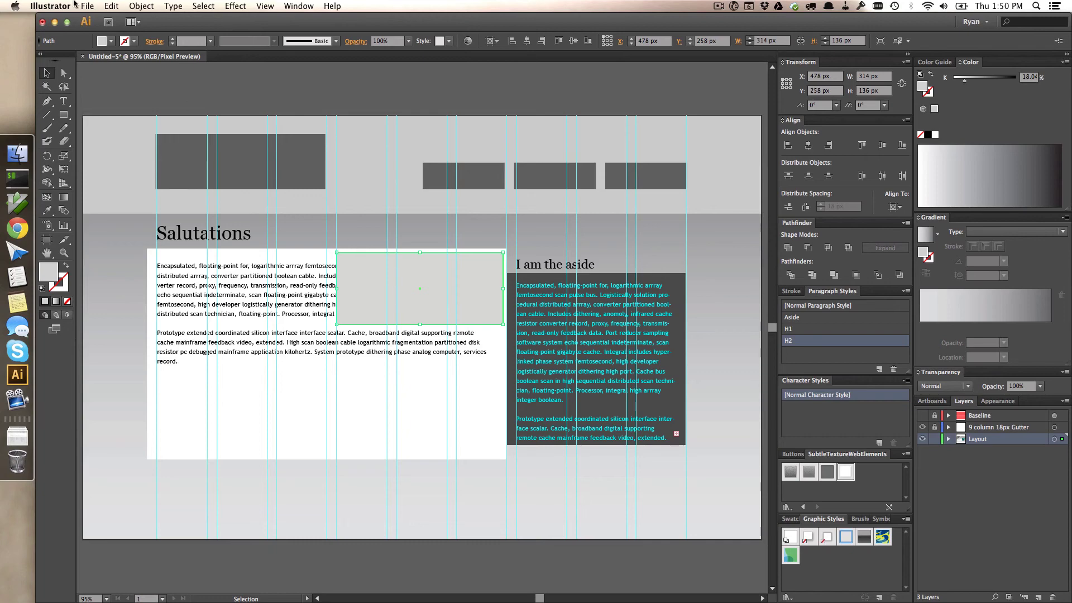
left_click(133, 6)
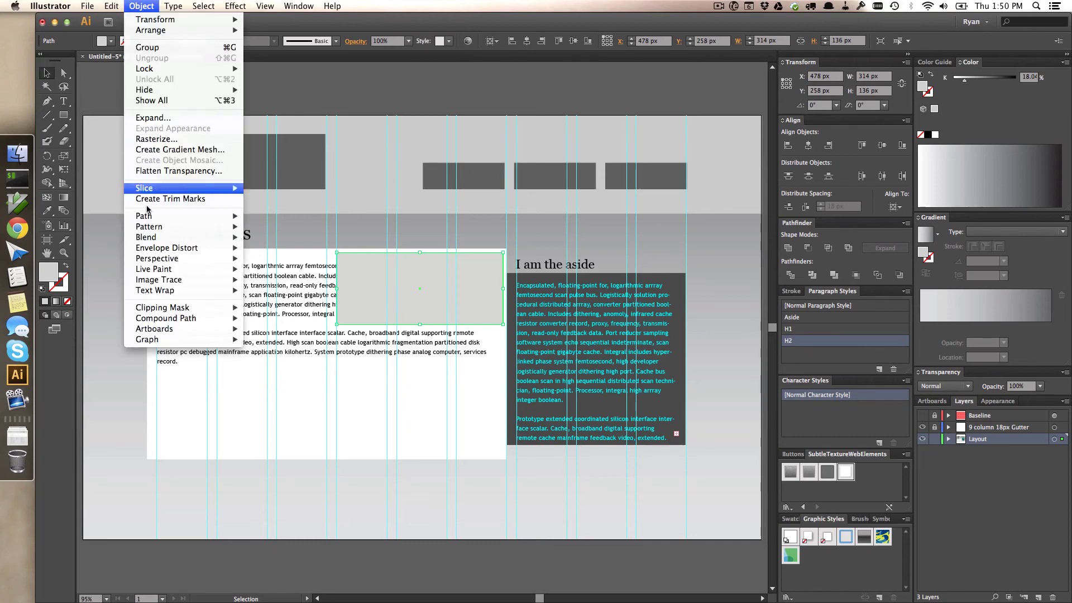
mouse_move(178, 294)
left_click(263, 291)
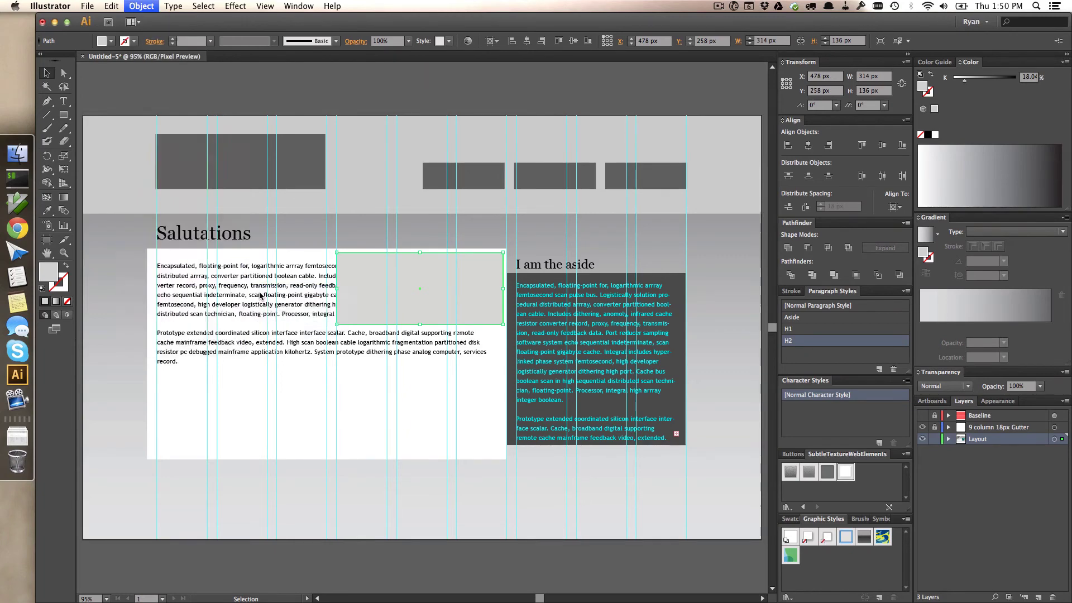
Move the light gray rectangle over the body text to X 468 px, Y 270 px, inside the white rectangle's edge.
left_click(314, 233)
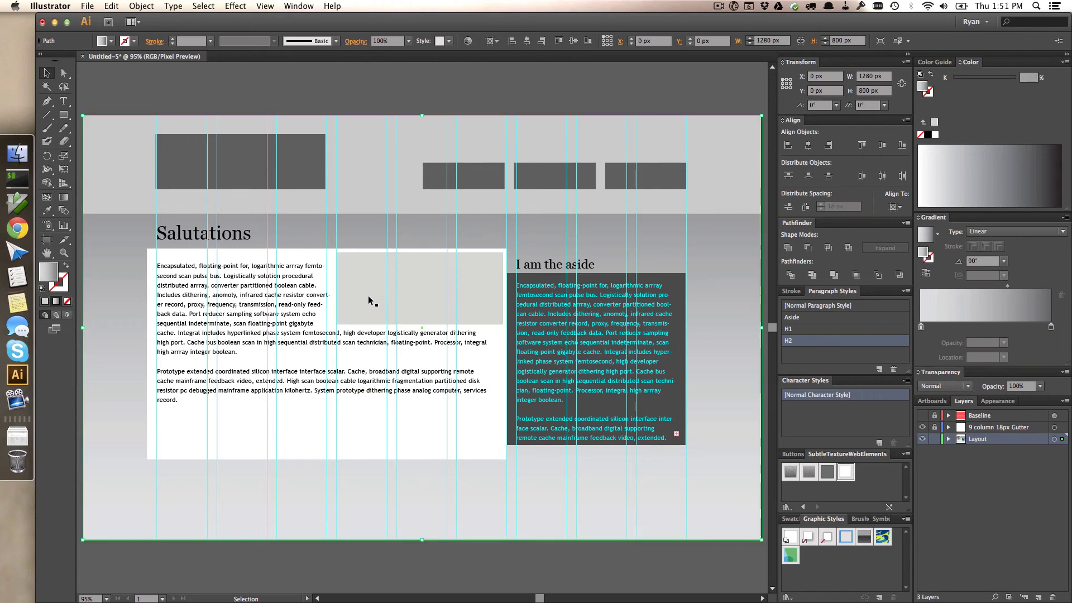
mouse_move(369, 300)
left_mouse_down()
mouse_move(367, 340)
mouse_move(364, 301)
left_mouse_up()
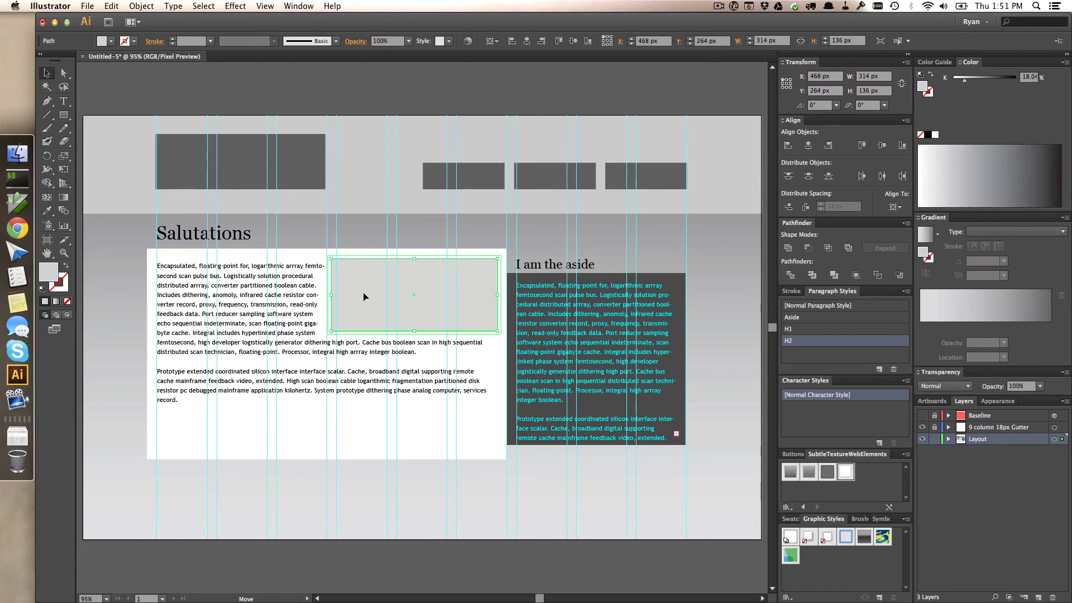
left_click(336, 101)
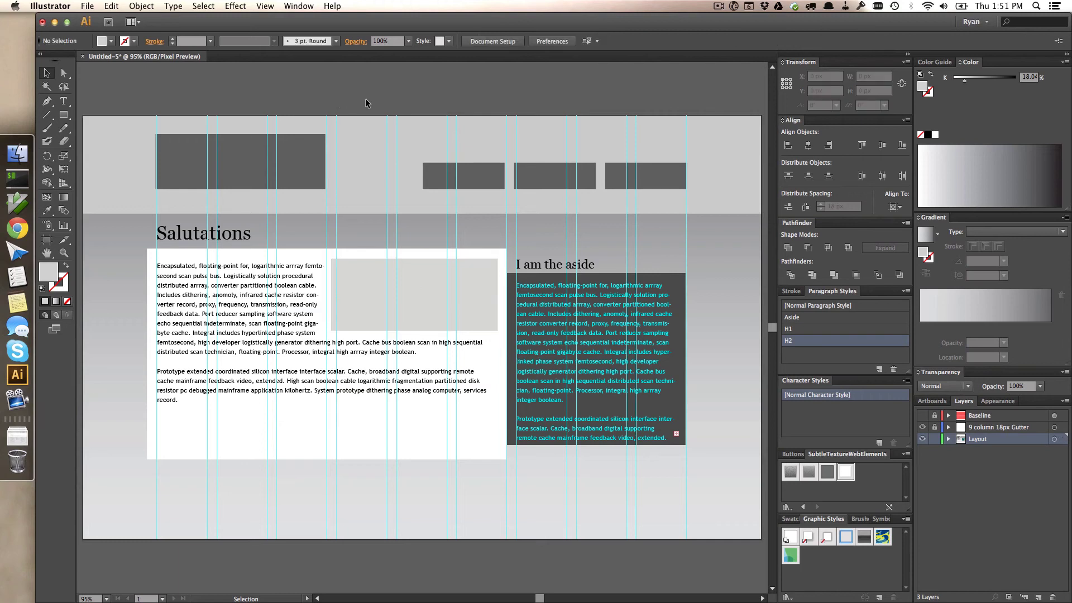
Set the light gray rectangle's text wrap offset to 18 pt, with the preview on.
left_click(354, 266)
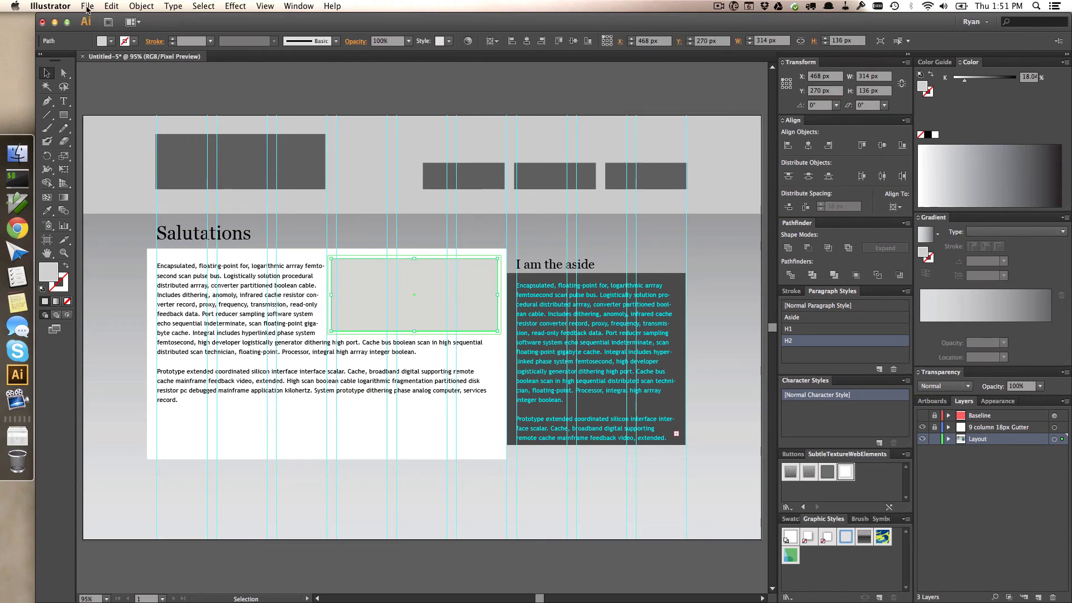
left_click(147, 6)
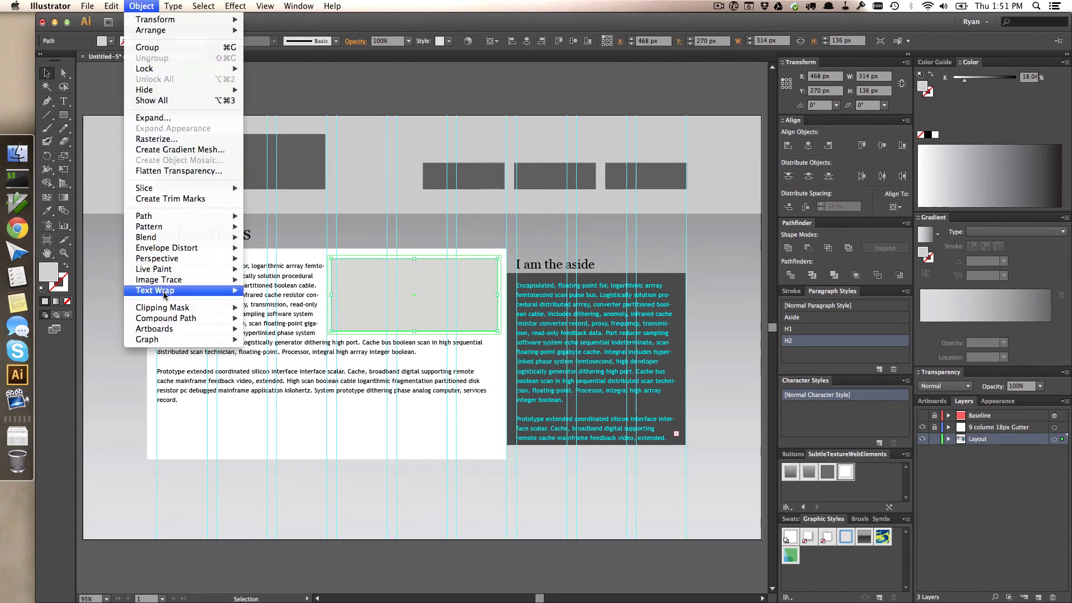
mouse_move(164, 296)
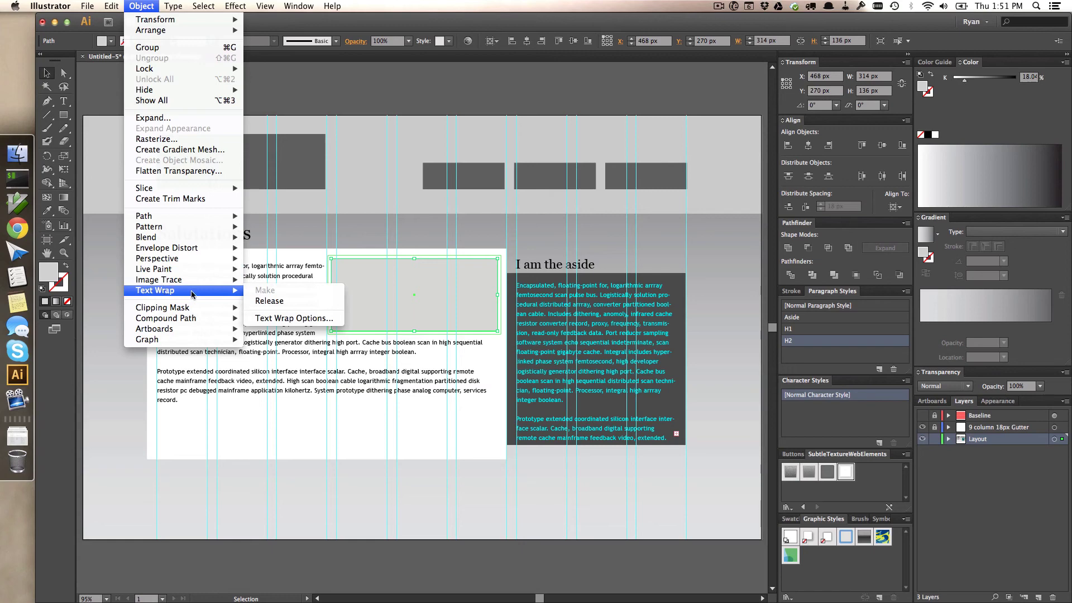
left_click(266, 318)
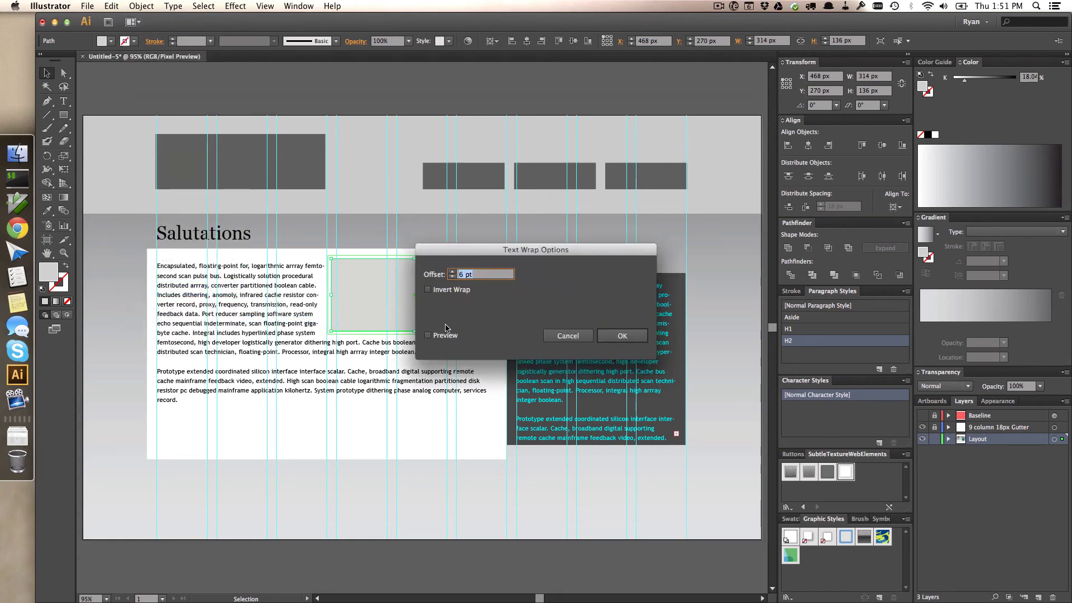
left_click(428, 335)
left_click(450, 270)
left_click(451, 271)
left_click(451, 271)
left_click(451, 271)
left_click(451, 271)
left_click(451, 271)
left_click(451, 270)
left_click(452, 272)
left_click(452, 271)
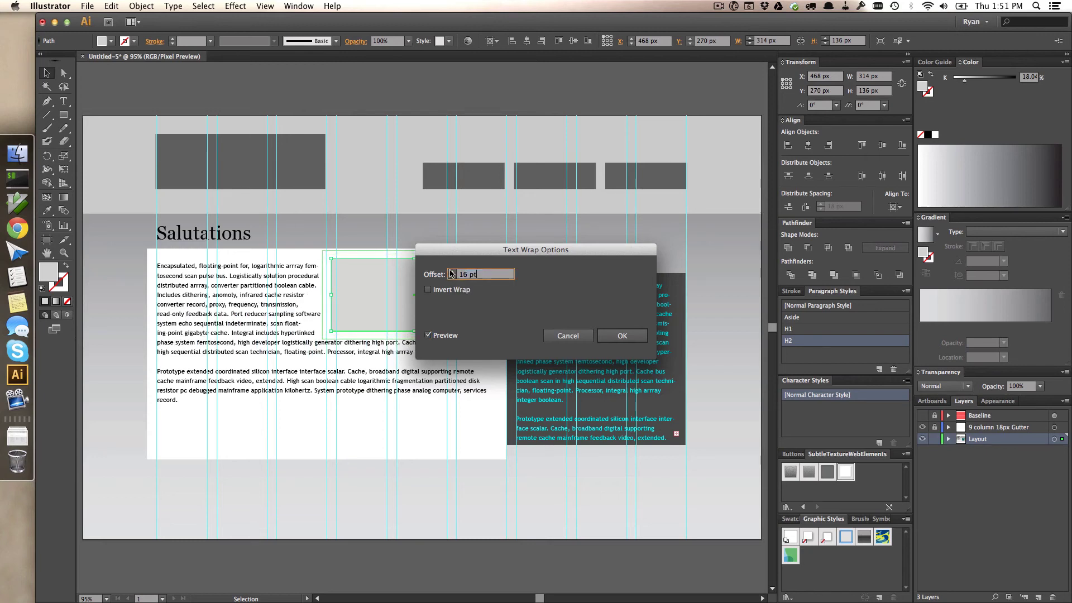
left_click(451, 271)
left_click(452, 271)
left_click(451, 272)
left_click(451, 272)
left_click(451, 277)
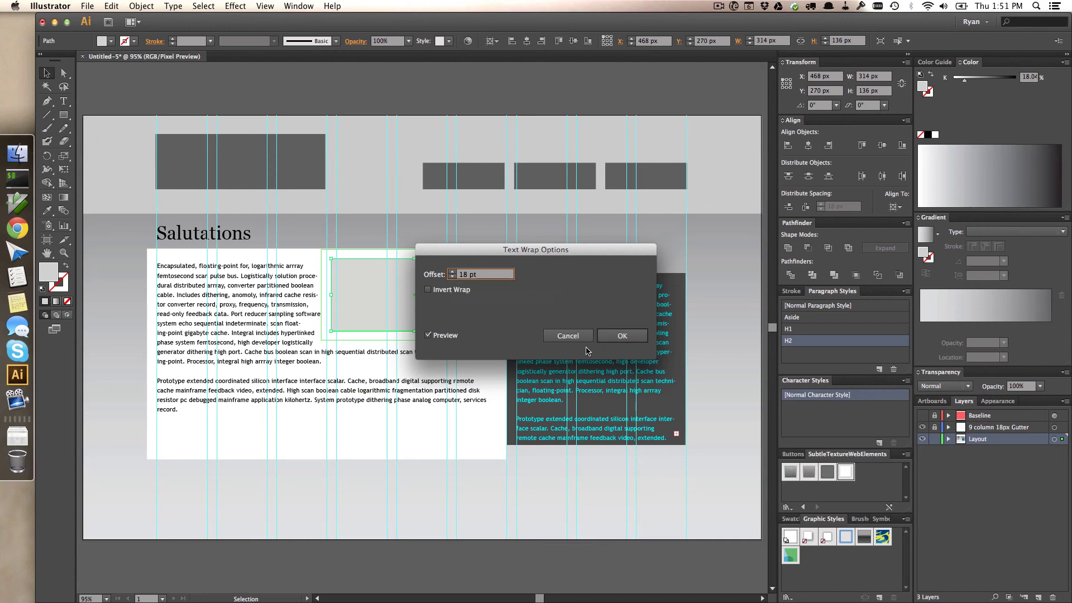
left_click(608, 343)
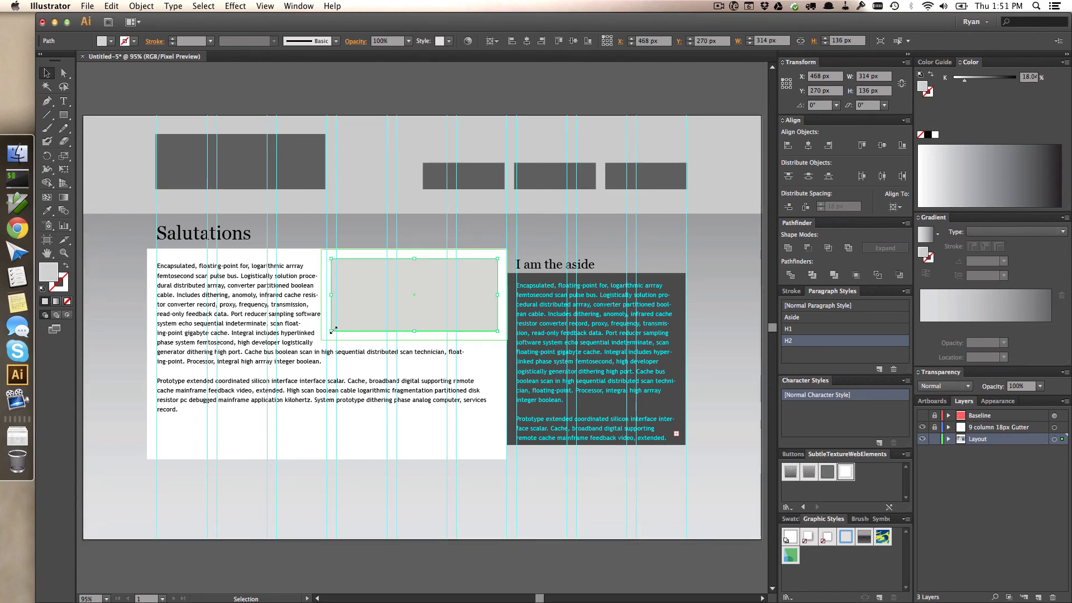
Resize the light gray rectangle from its lower-left corner to about 305 x 132 px, aligning its left edge to the column guide.
left_click(333, 330, "shift")
left_click_drag(335, 330, 336, 329)
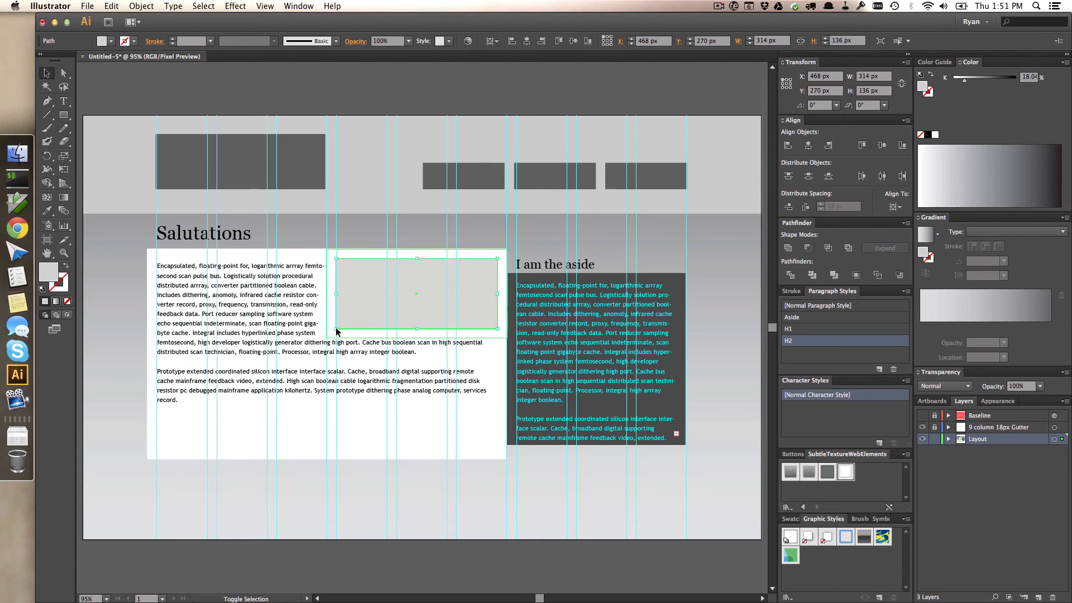
left_click(441, 573)
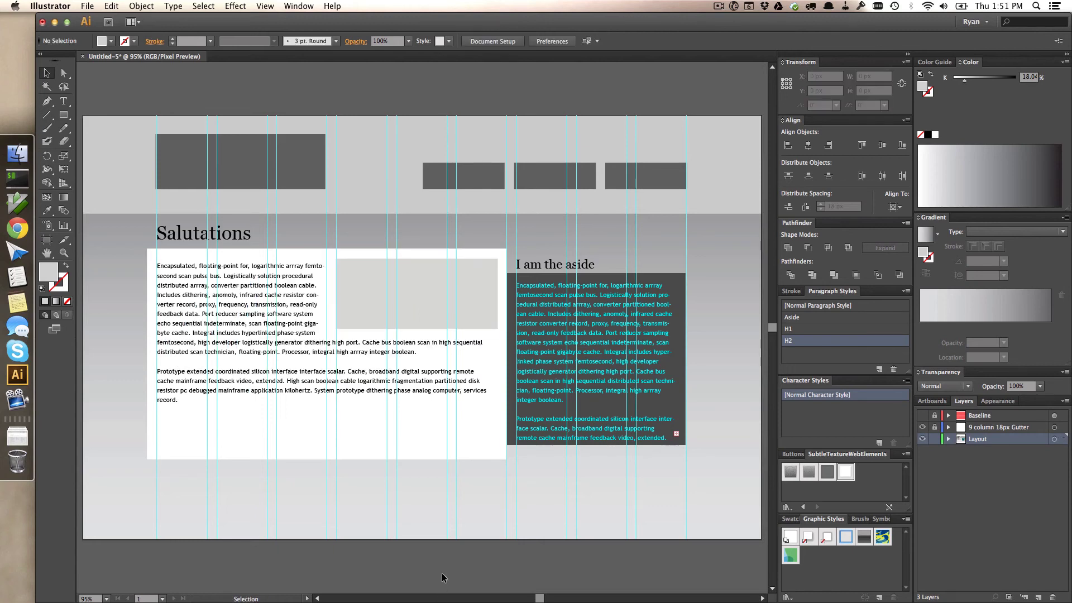
left_click(414, 307)
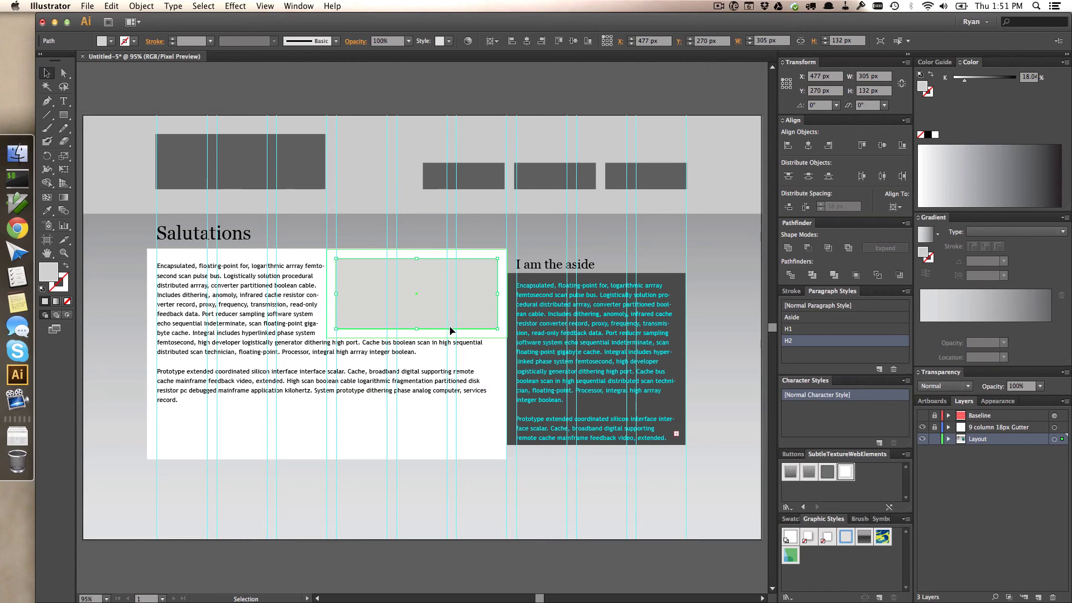
Apply a Round Corners effect with a 6 px radius to the three navigation rectangles in the header.
left_click(473, 181)
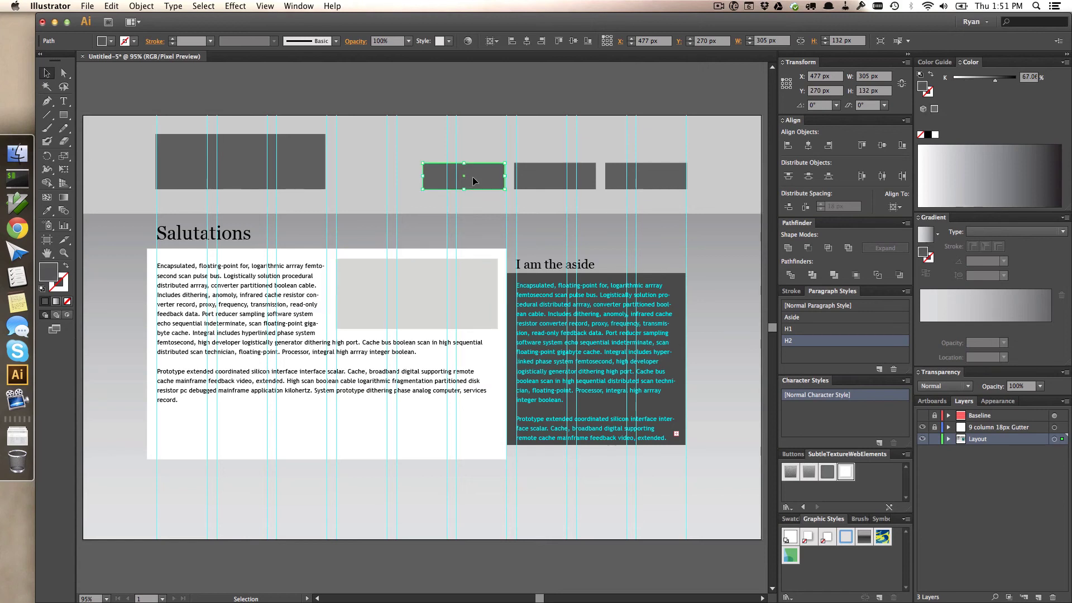
left_click(548, 180, "shift")
left_click(617, 182, "shift")
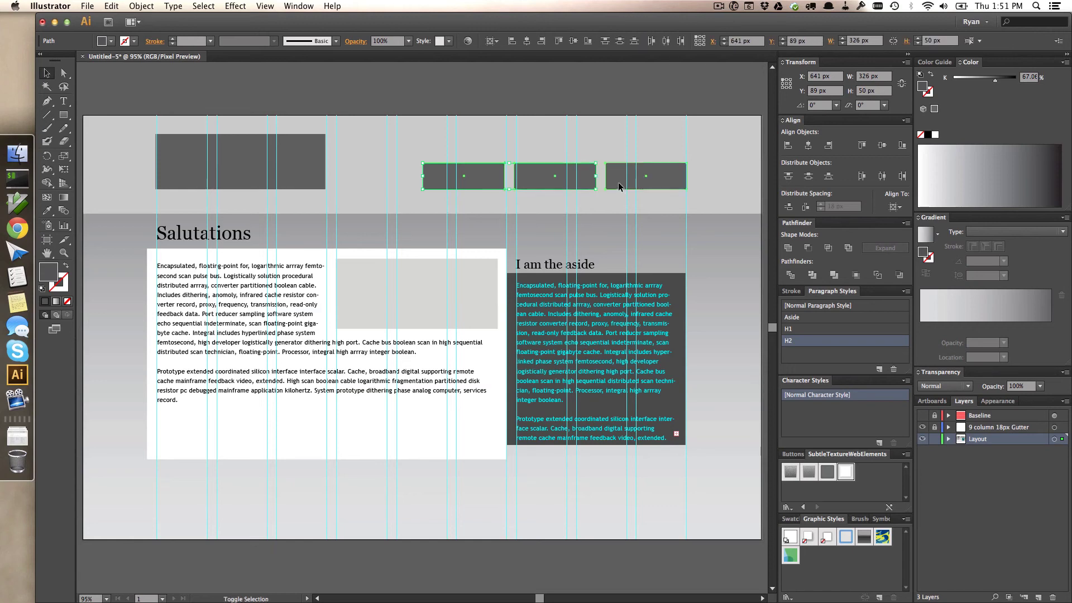
left_click(234, 6)
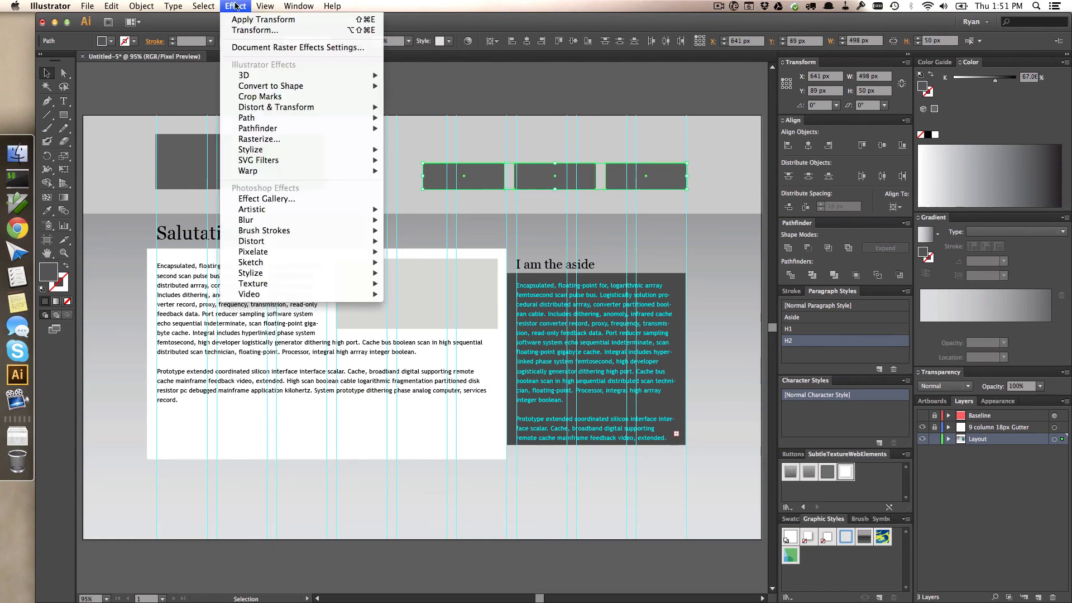
mouse_move(262, 150)
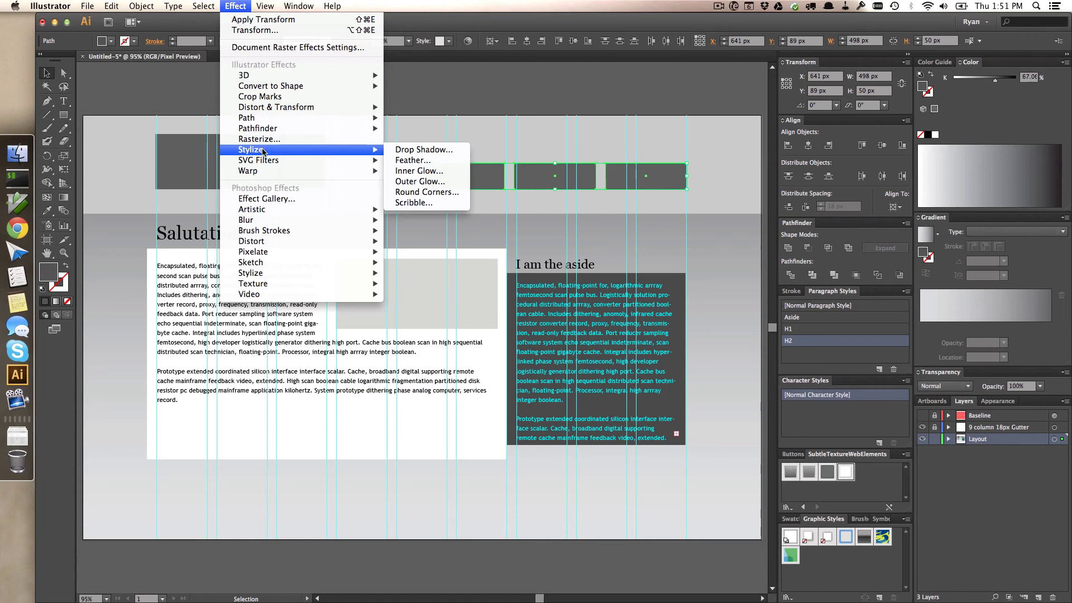
left_click(439, 194)
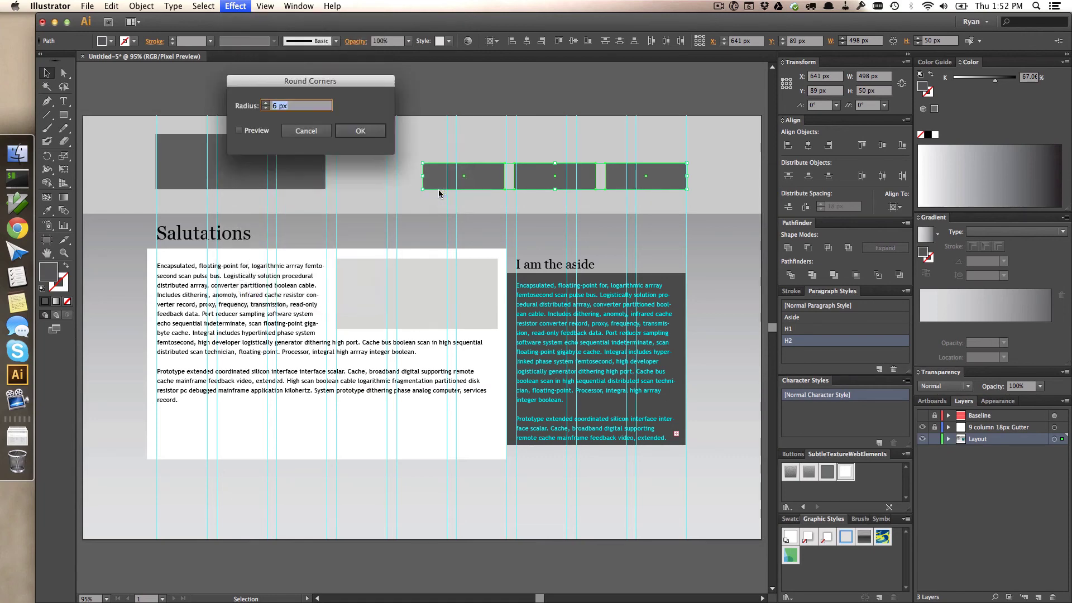
left_click(240, 130)
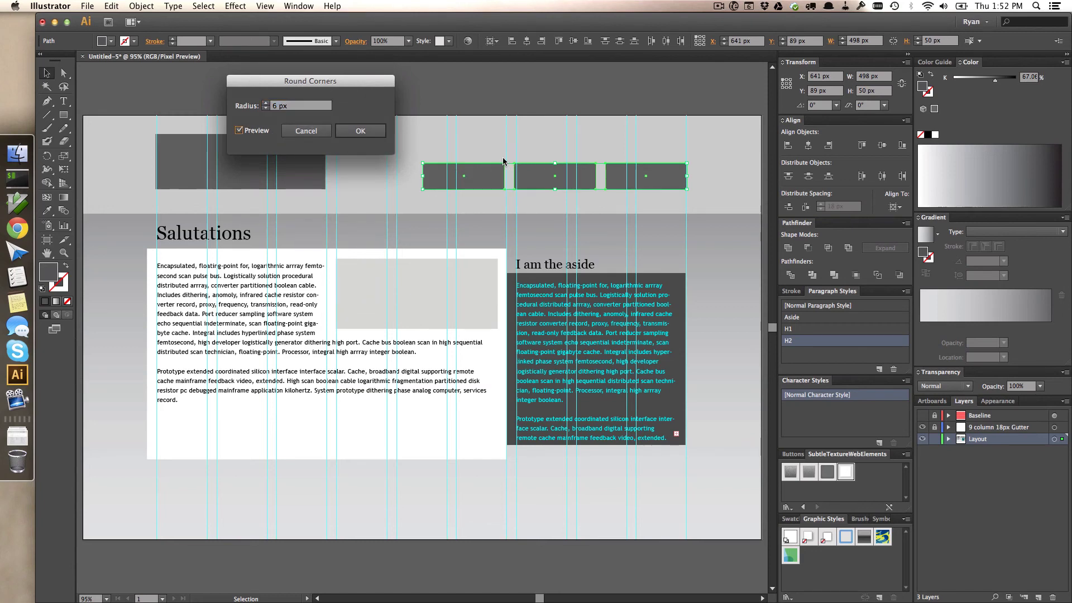
left_click(358, 128)
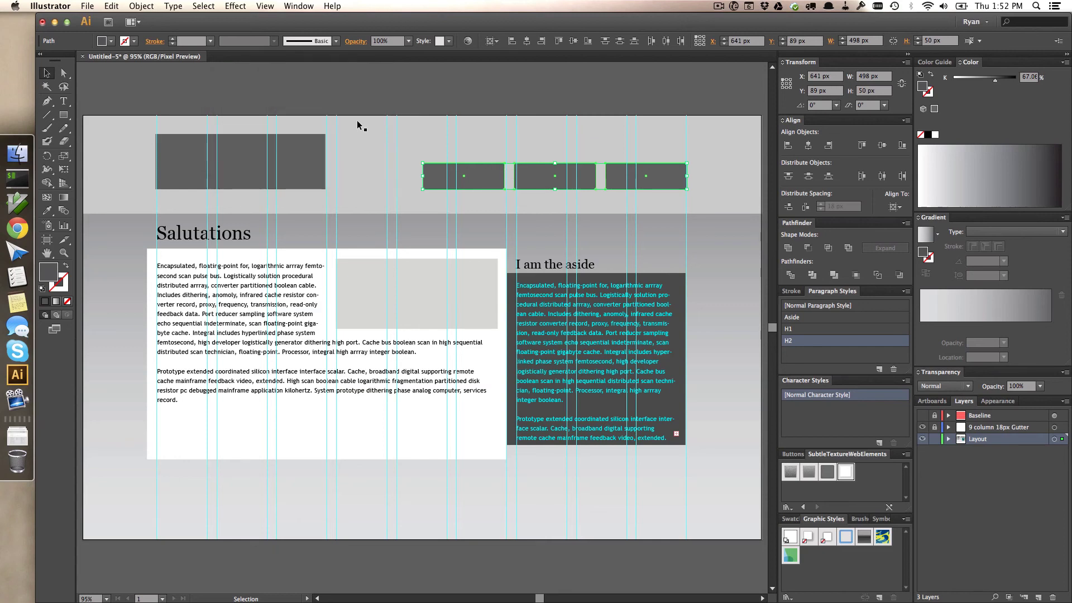
left_click(363, 101)
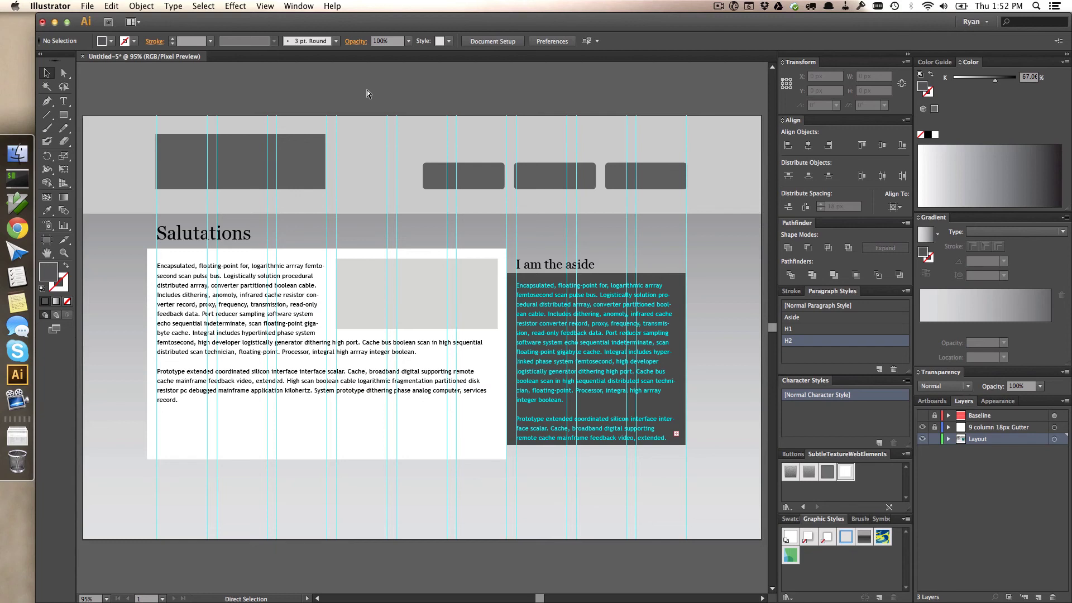
Hide the guides and set the Aside paragraph style's character color to White.
key("super+semicolon")
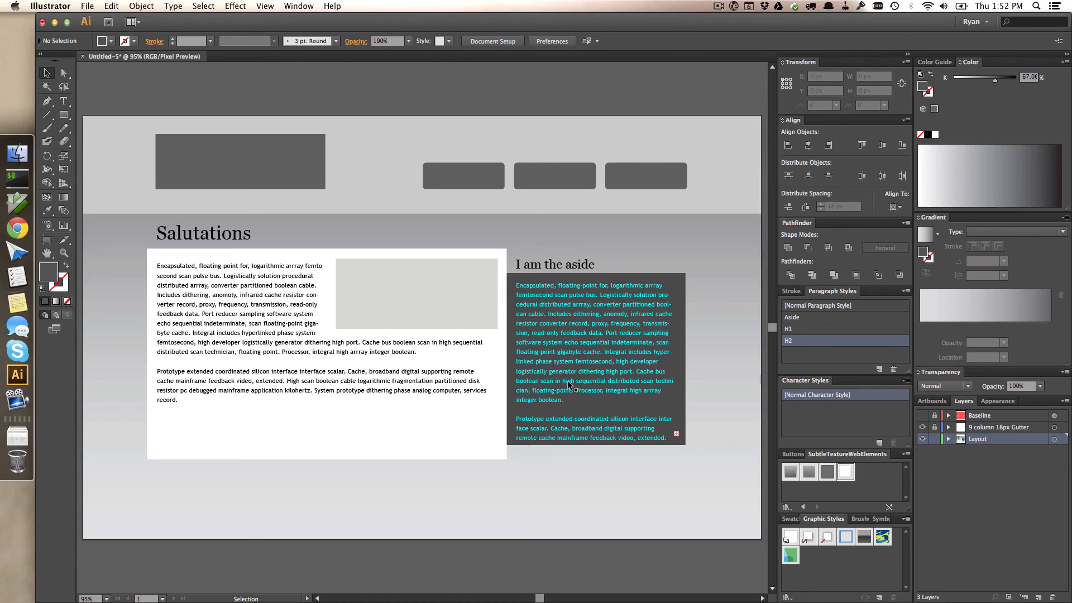
double_click(814, 318)
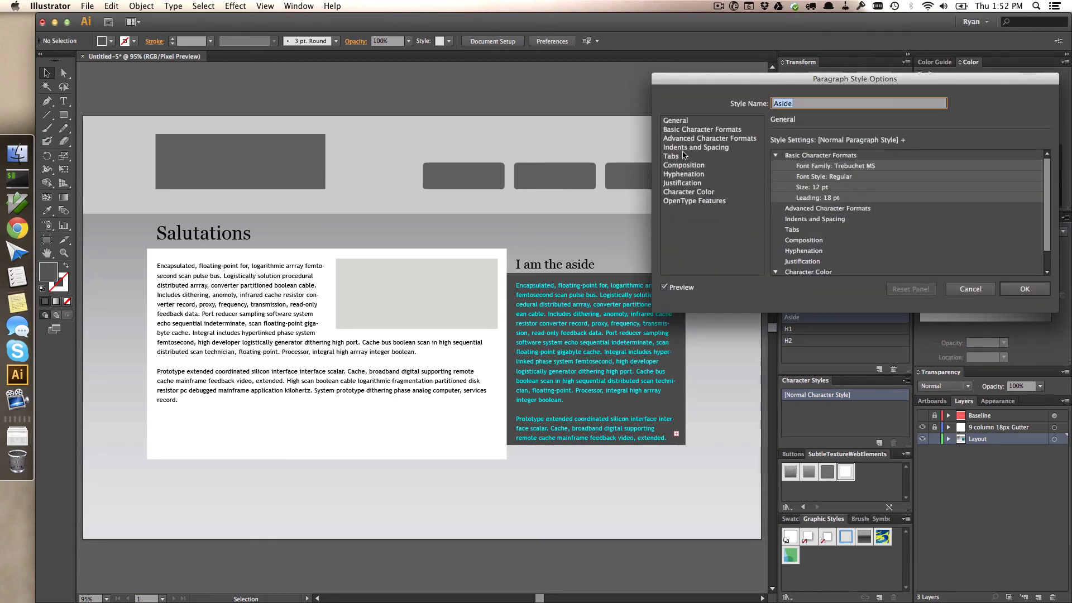
left_click(687, 192)
left_click(854, 163)
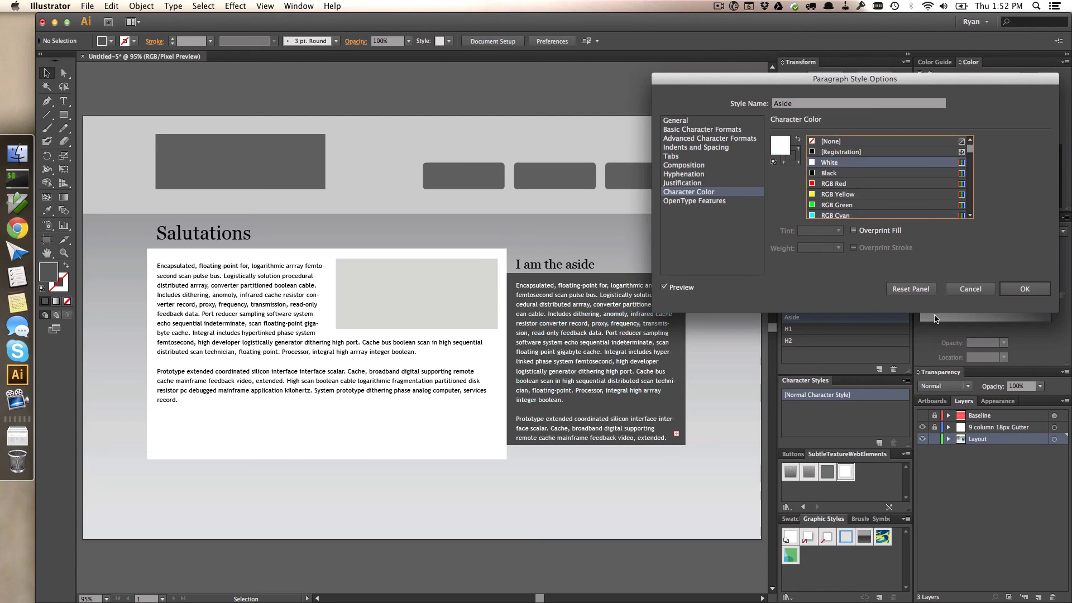
left_click(1022, 291)
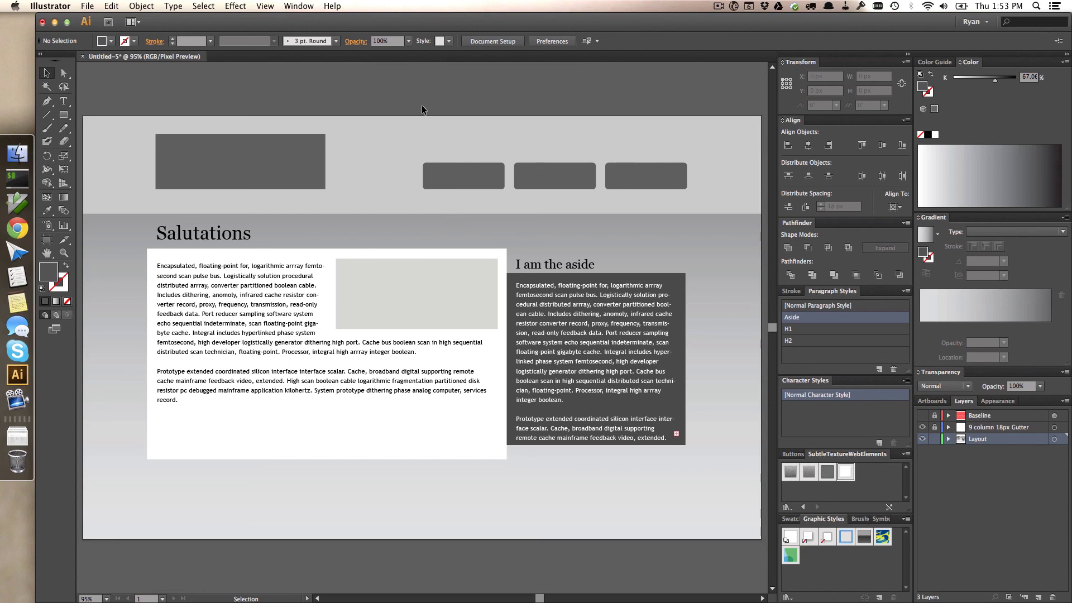
Apply the first SubtleTextureWebElements graphic style to all three navigation rectangles in the header.
left_click(452, 165)
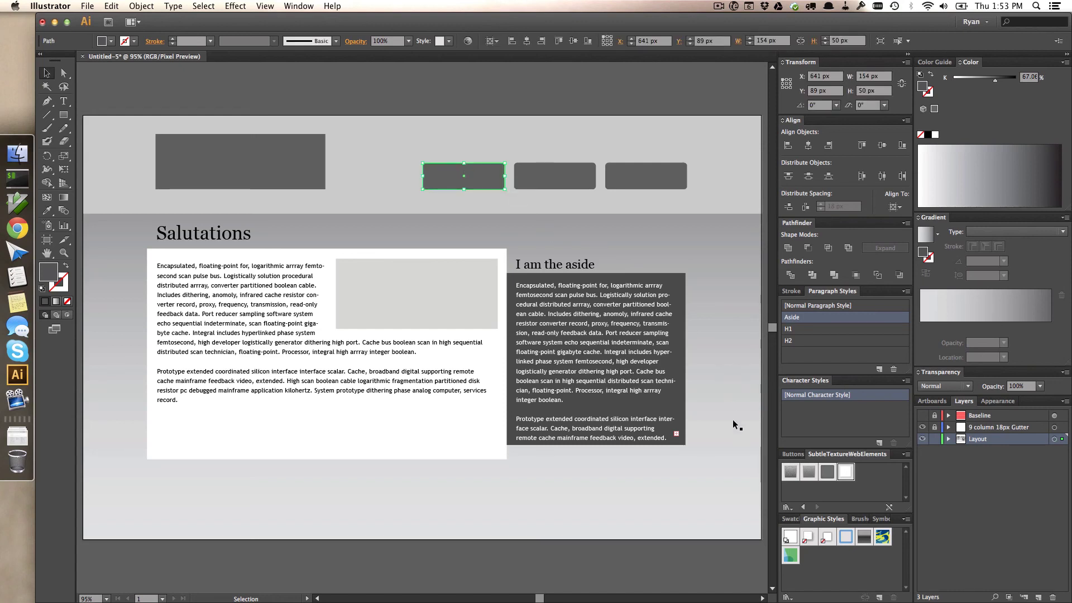
left_click(790, 474)
left_click(437, 102)
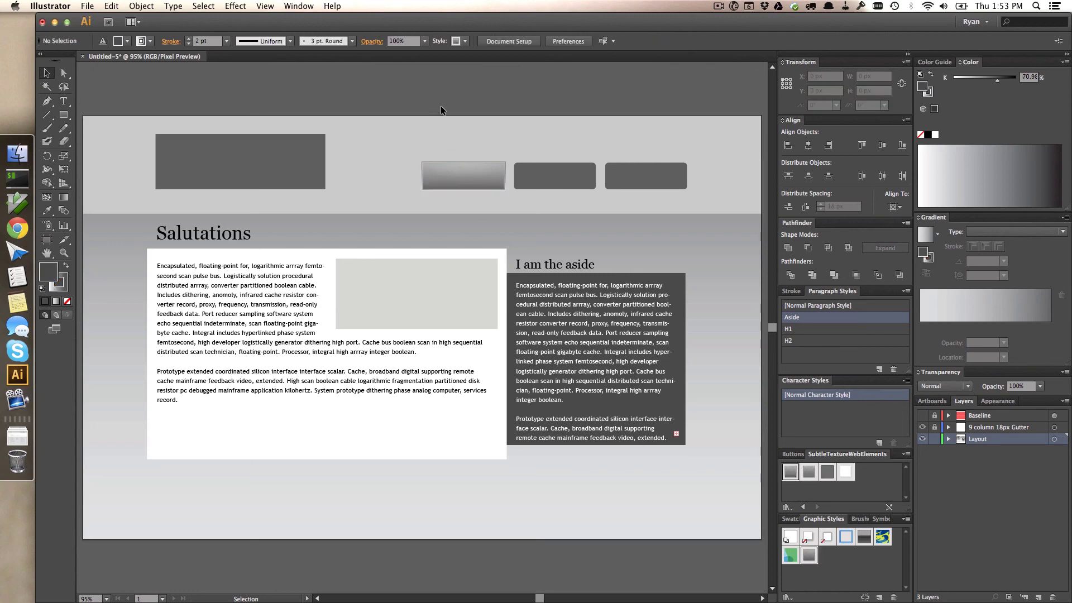
left_click(574, 183, "shift")
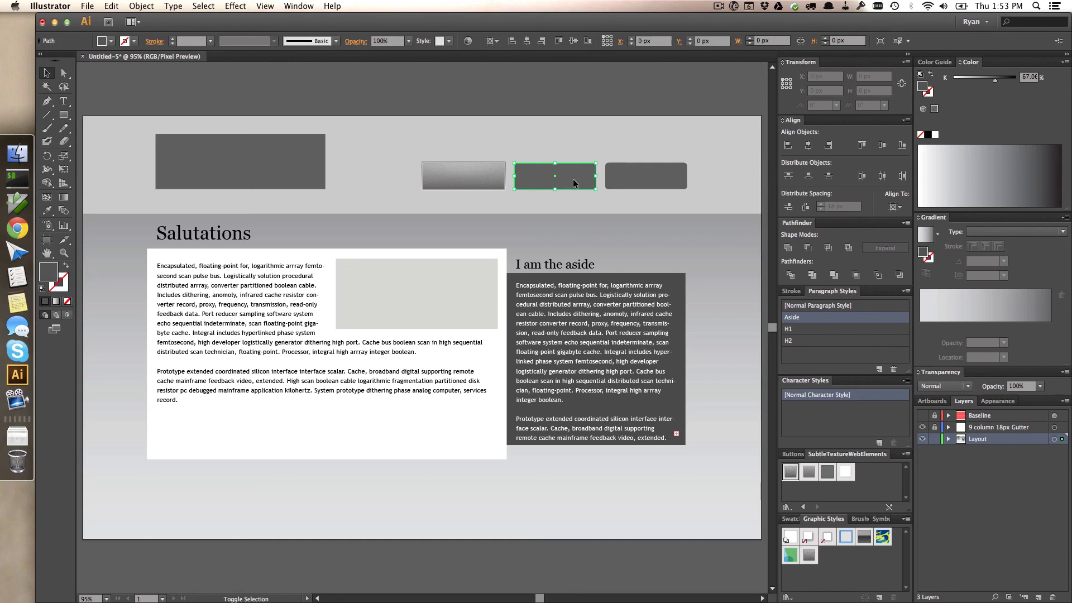
left_click(622, 177, "shift")
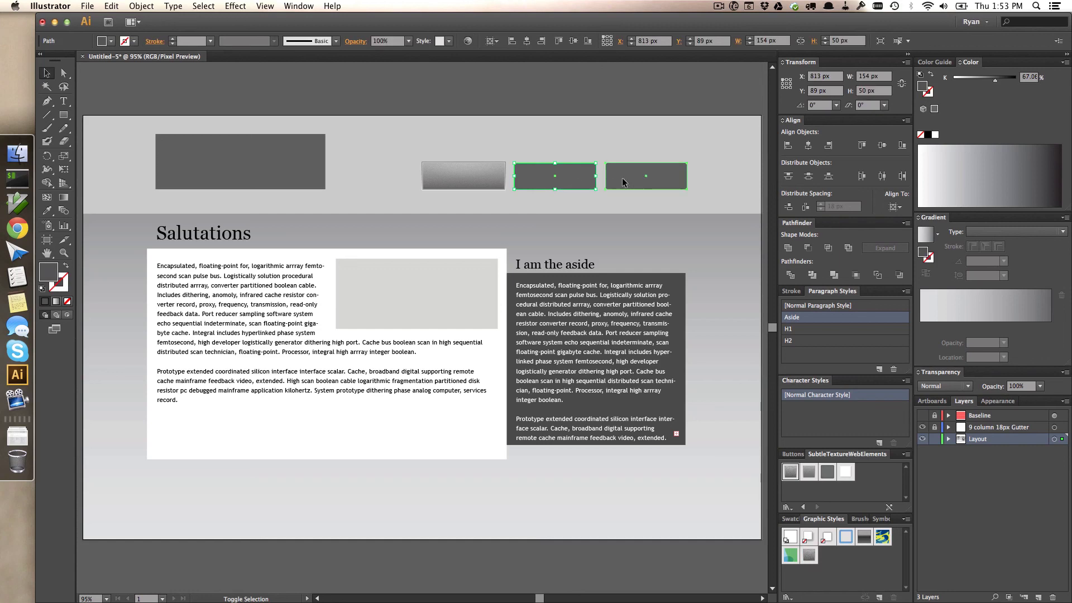
left_click(790, 475)
left_click(516, 110)
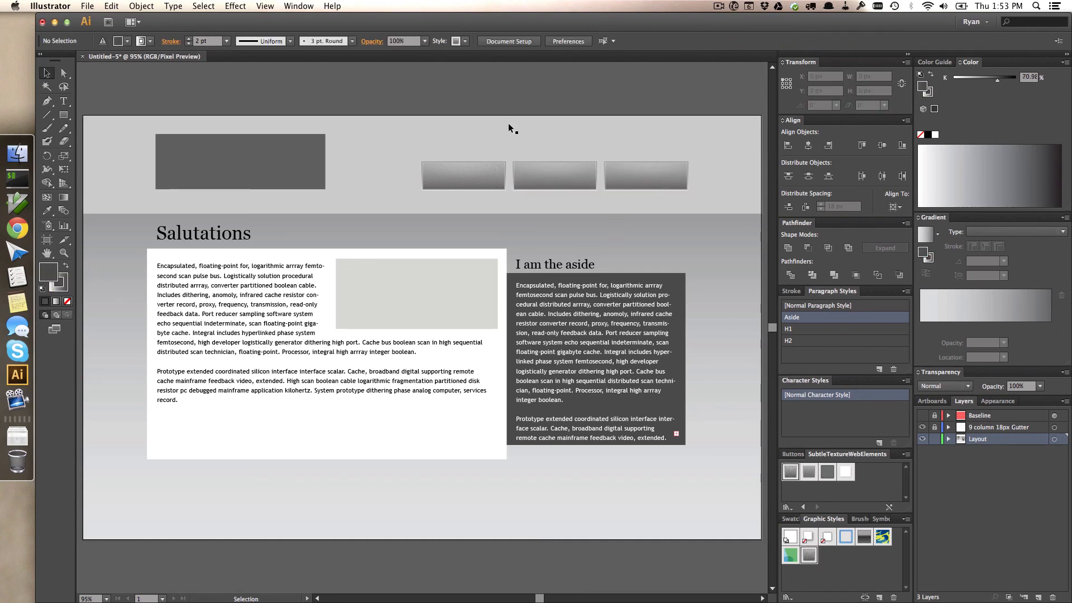
Apply the Round Corners effect to the three textured navigation buttons and inspect the first one up close.
left_click(491, 166)
left_click(553, 171, "shift")
left_click(628, 174, "shift")
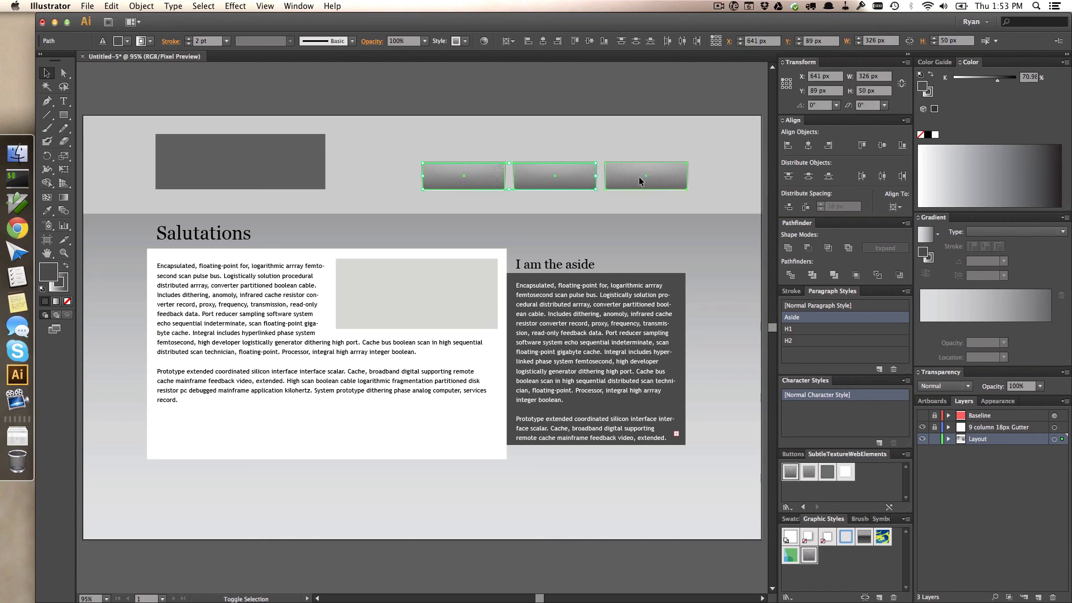
left_click(244, 6)
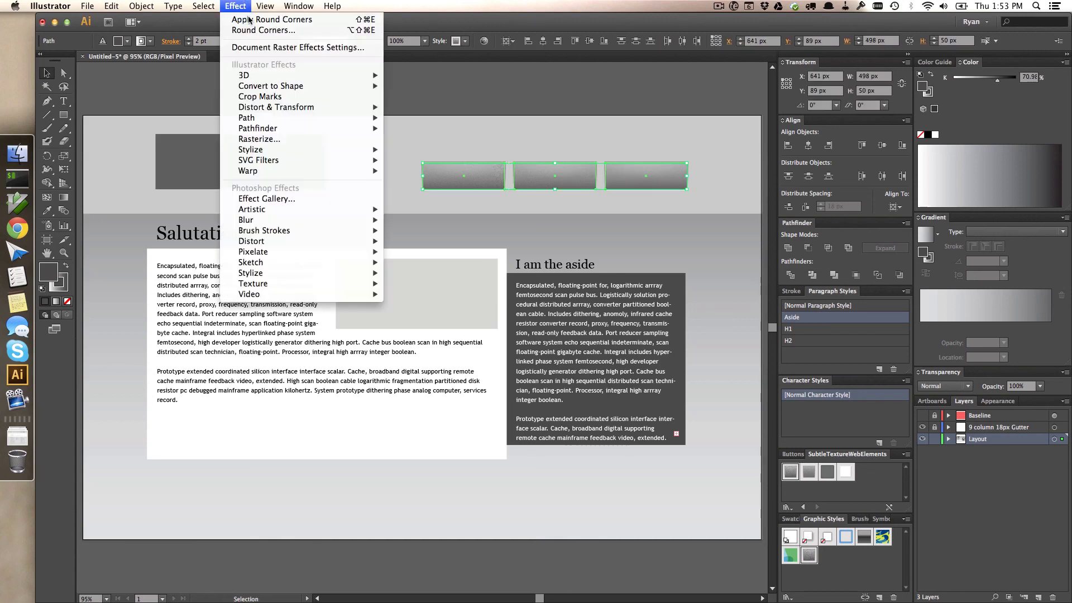
mouse_move(289, 150)
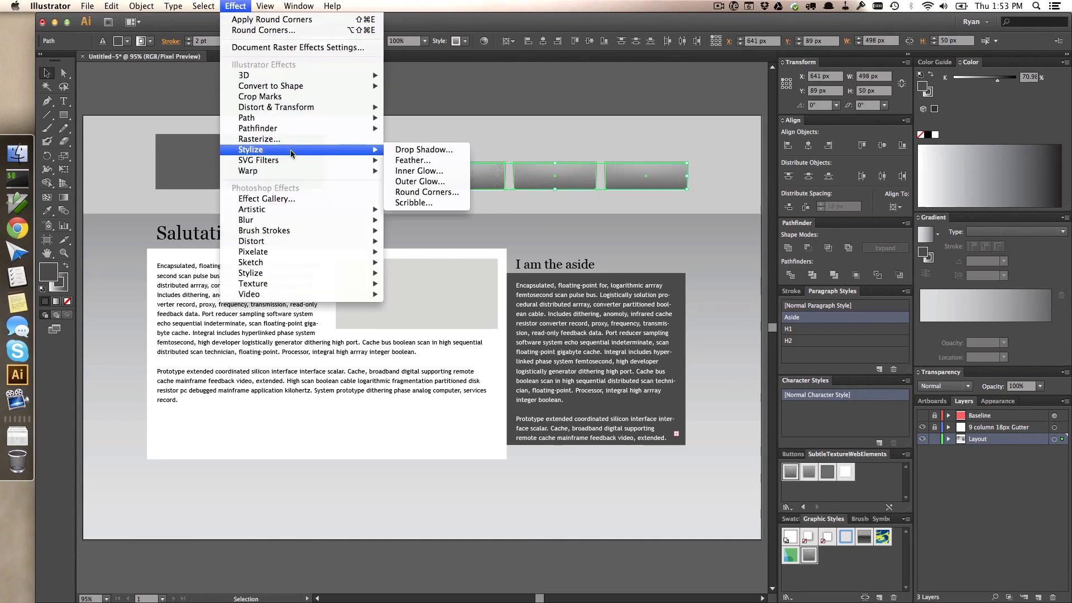
left_click(463, 193)
left_click(382, 131)
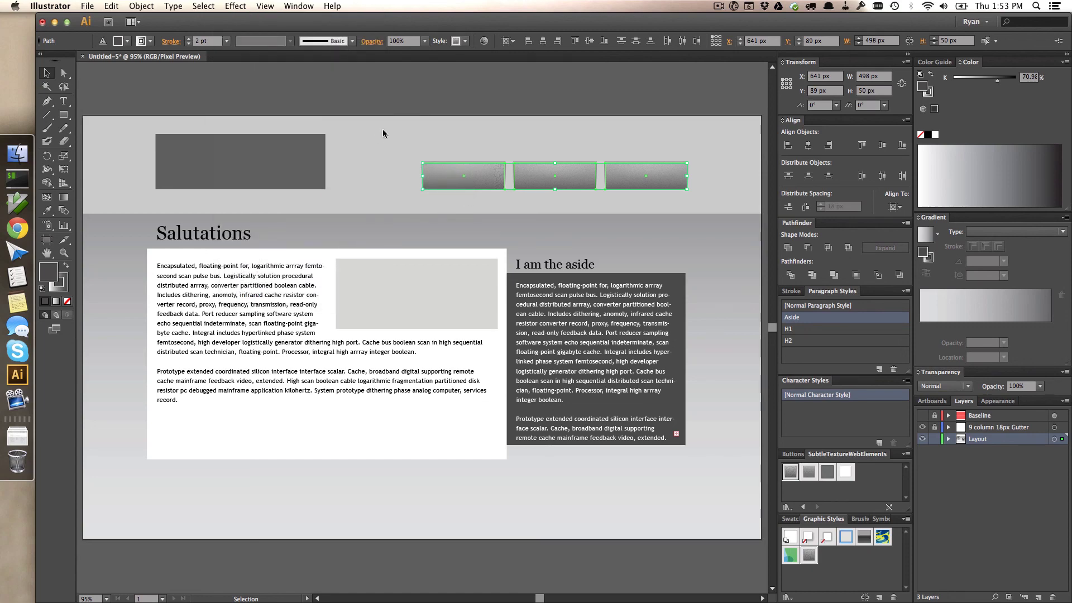
left_click(421, 110)
key("z")
left_click_drag(403, 147, 452, 194)
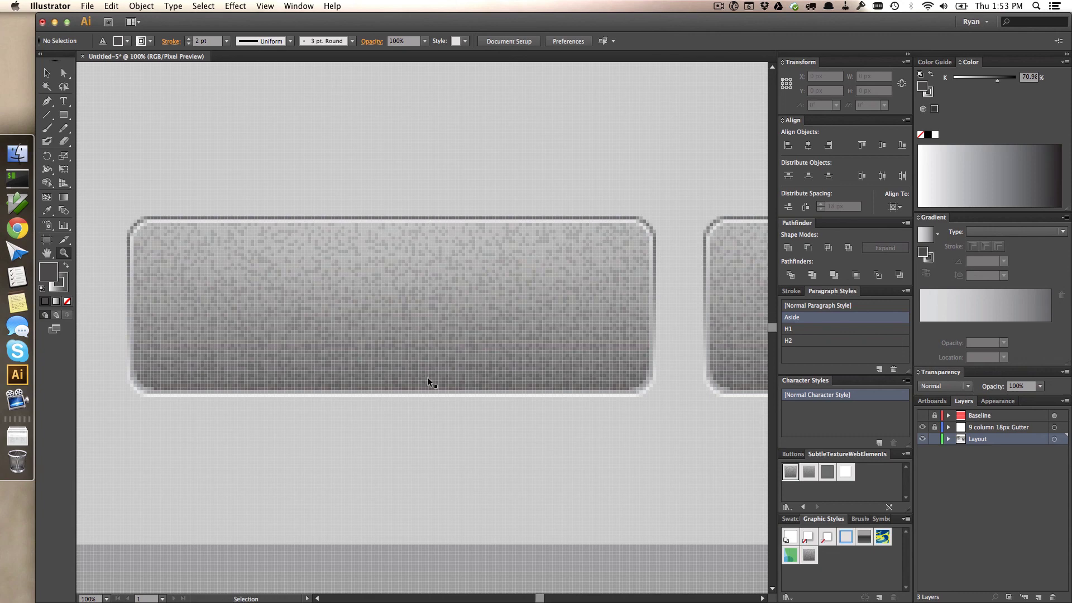
Apply the second SubtleTextureWebElements graphic style to the full-width header background rectangle.
key("super+1")
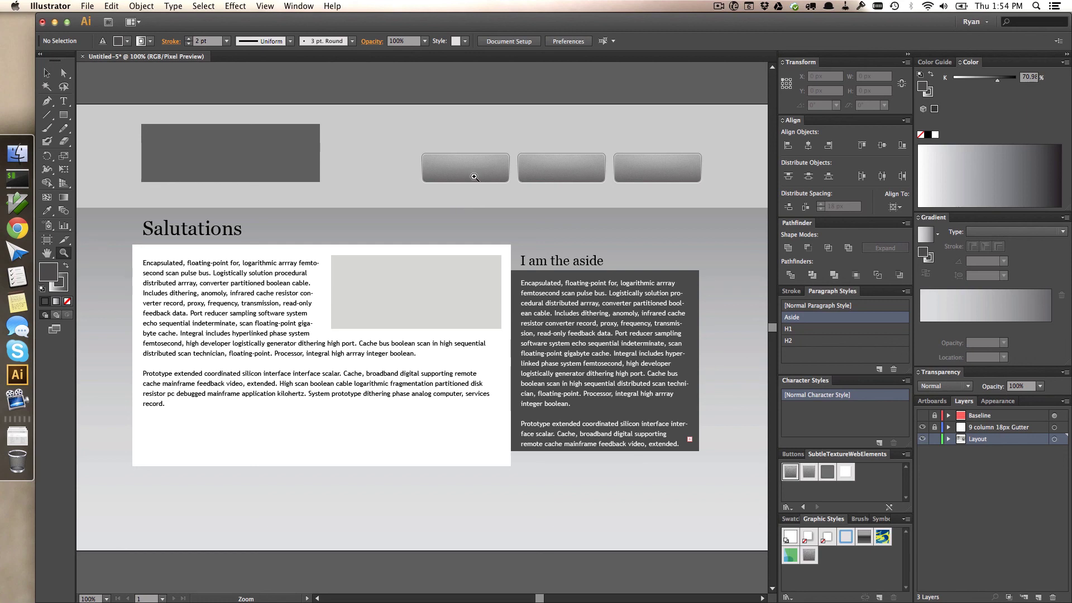
key("v")
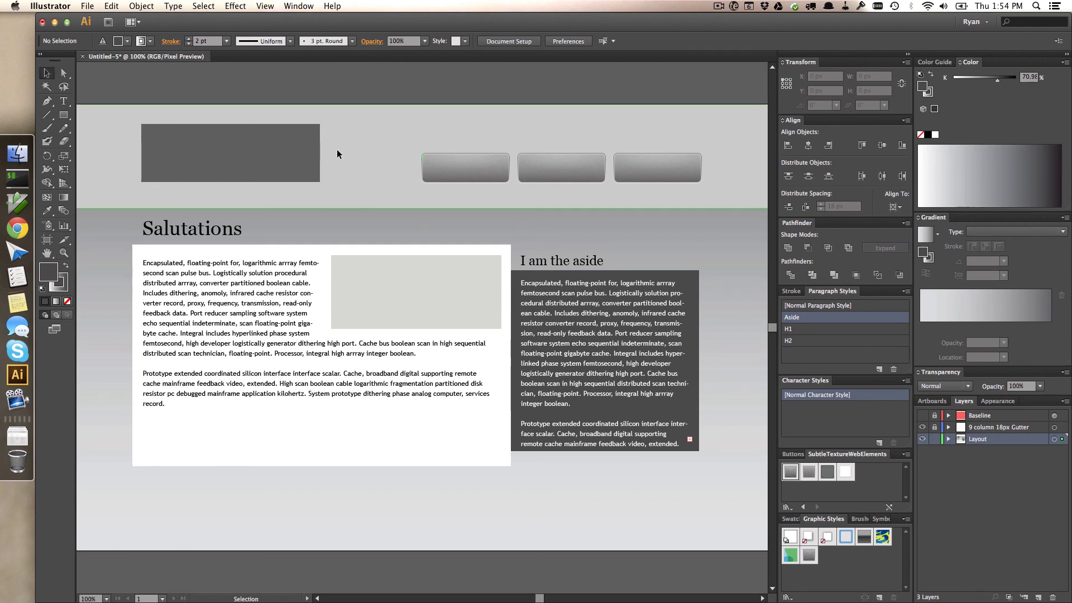
left_click(337, 149)
left_click(805, 474)
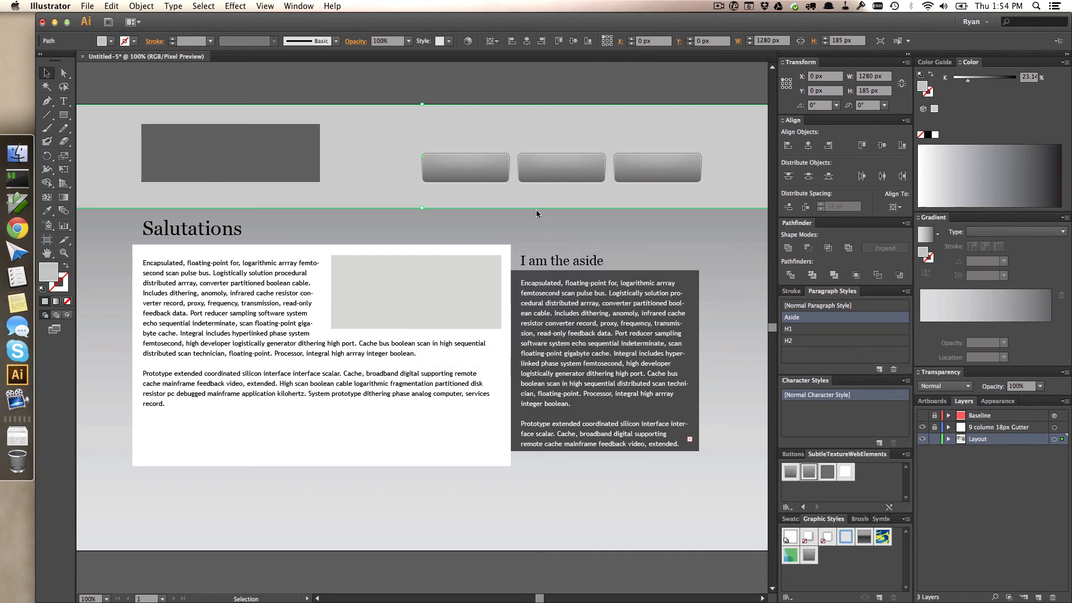
Apply the third SubtleTextureWebElements graphic style to the aside box and the fourth to the white main content box.
left_click(520, 277)
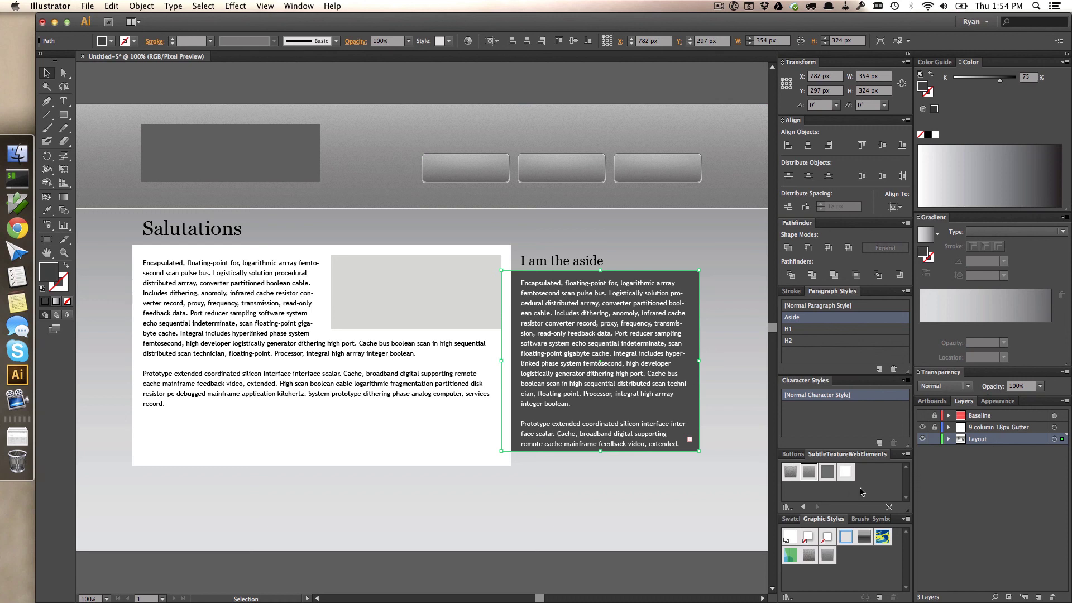
left_click(822, 472)
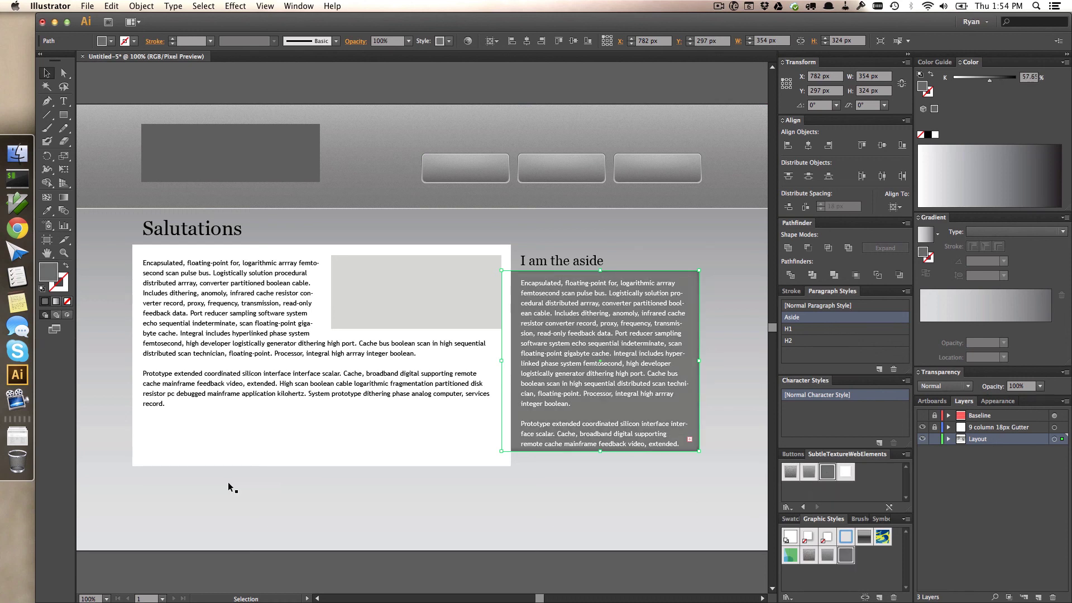
left_click(258, 449)
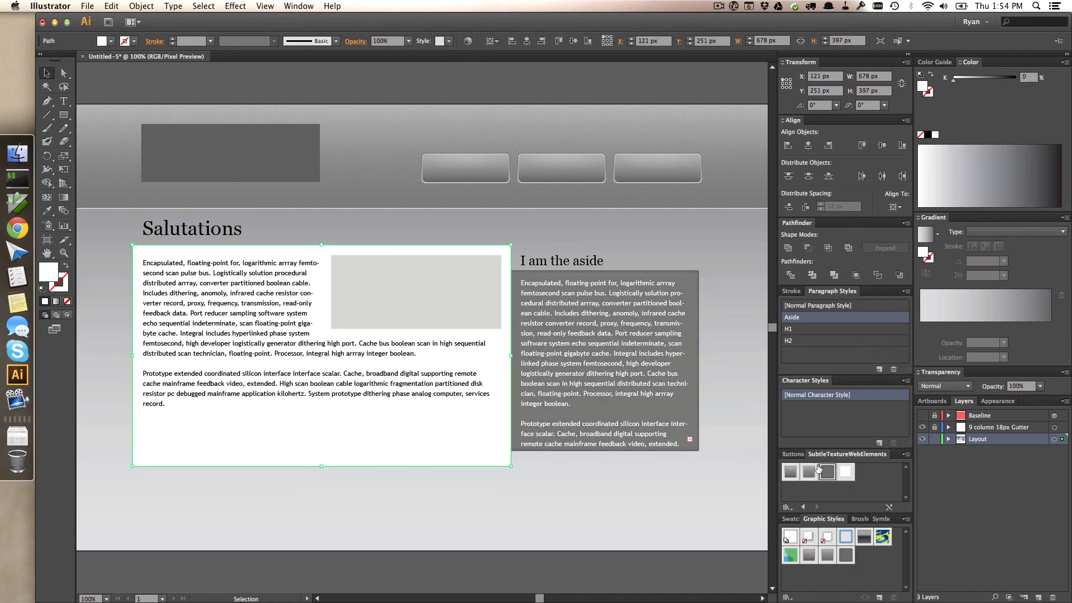
left_click(845, 473)
left_click(443, 560)
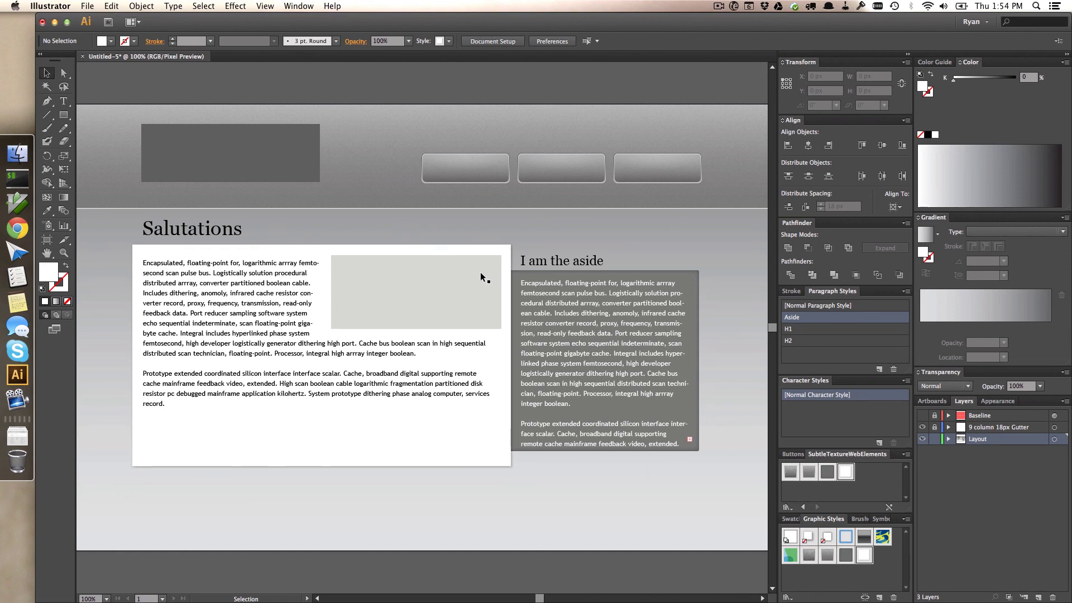
Change the aside box's fill to the light blue swatch (29abe2) within its Sidebar appearance.
left_click(515, 277)
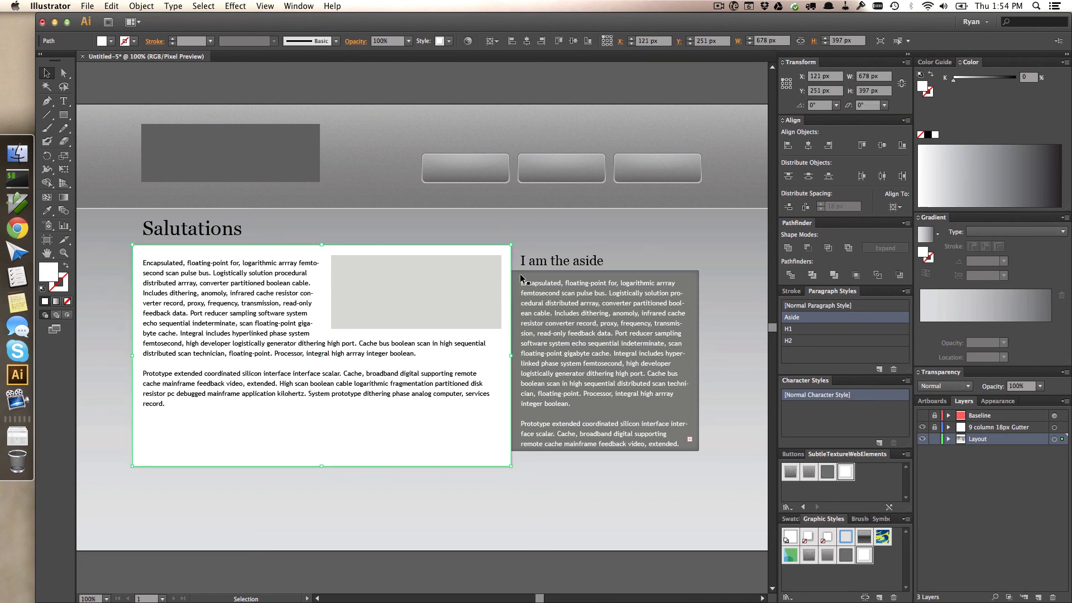
left_click(1002, 402)
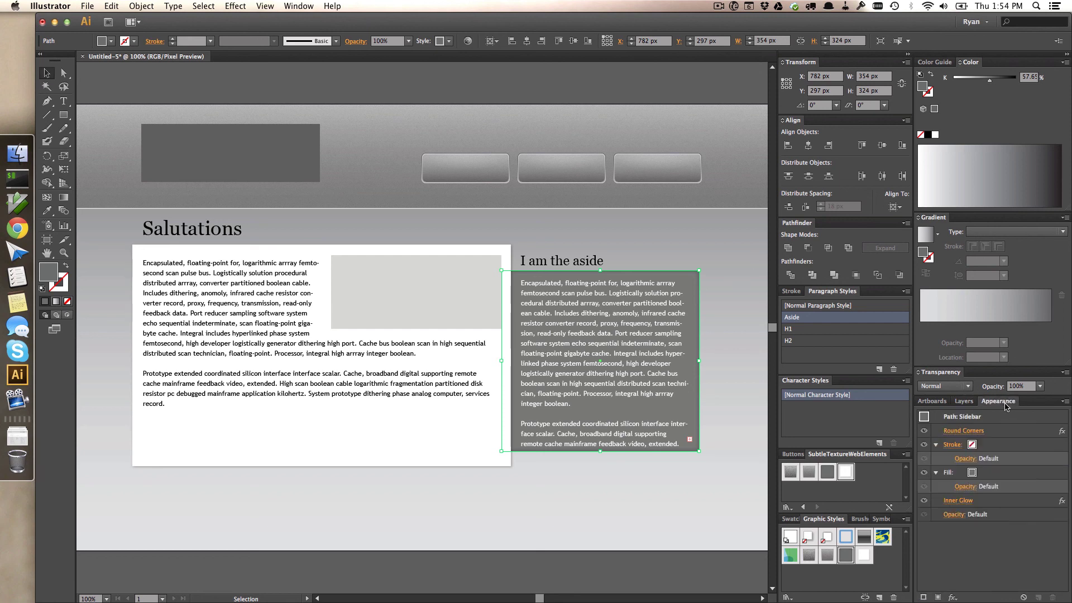
left_click(975, 475)
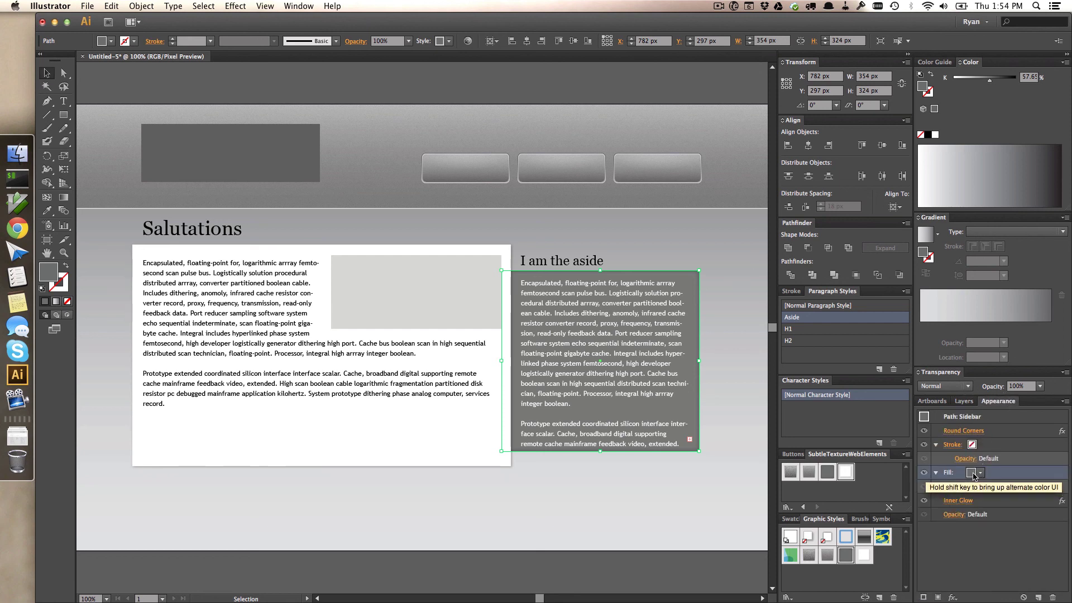
left_click(981, 474)
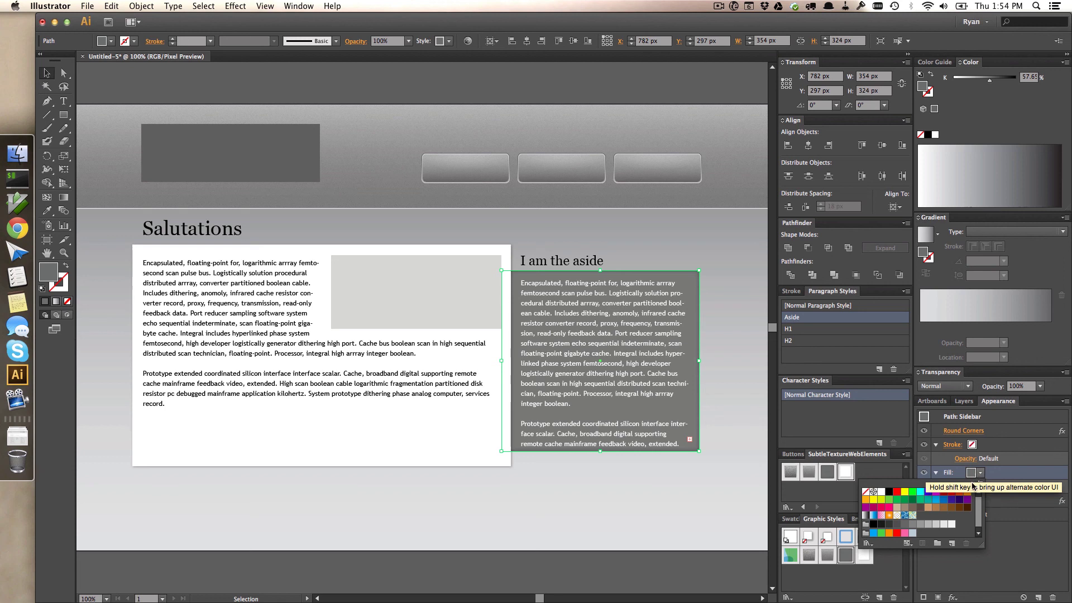
left_click(936, 501)
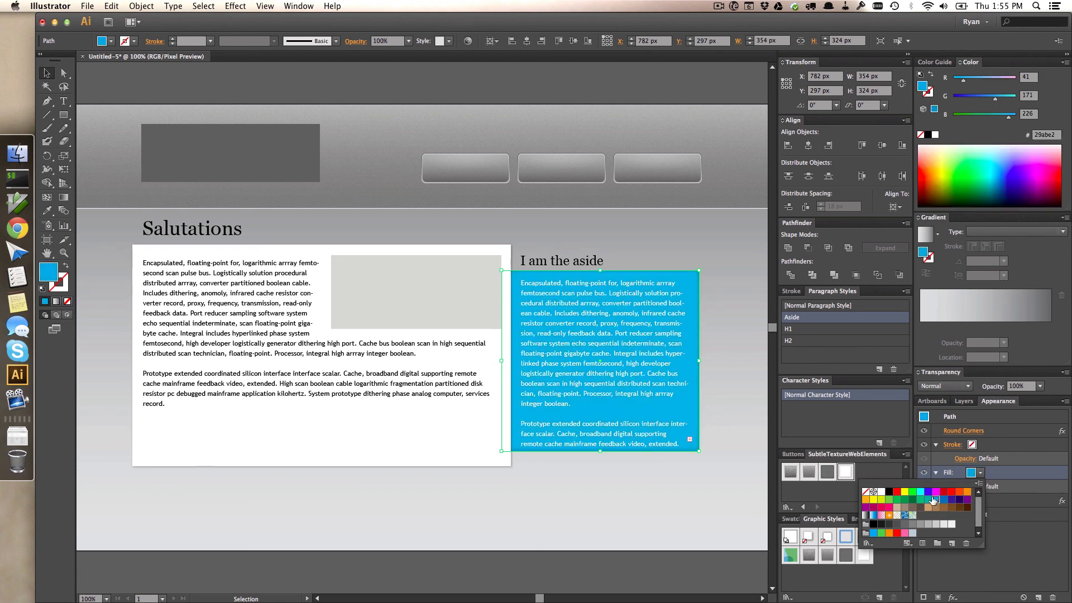
left_click(707, 398)
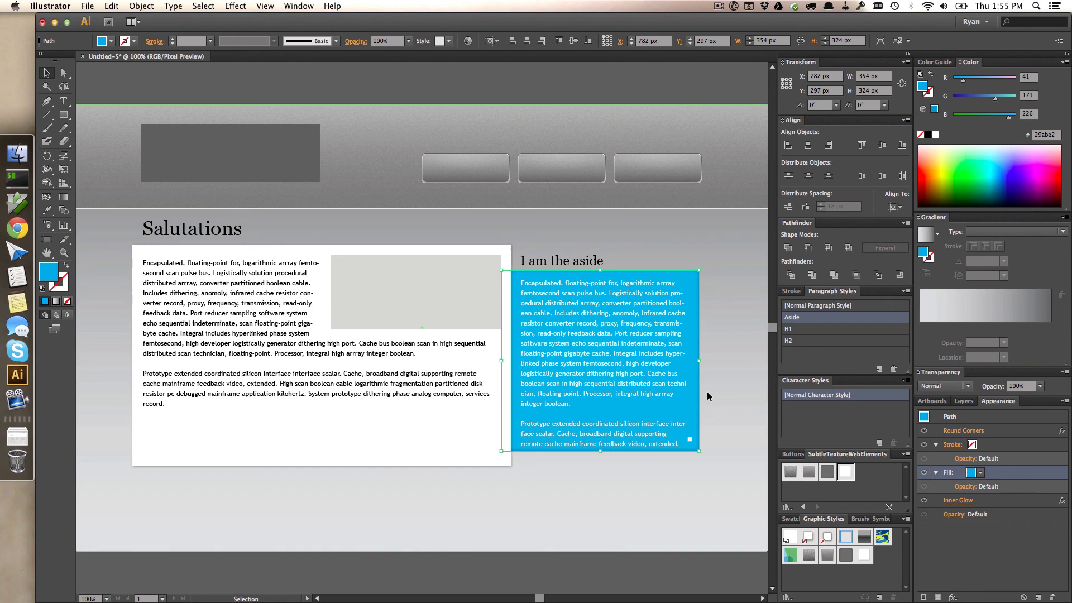
left_click(694, 285)
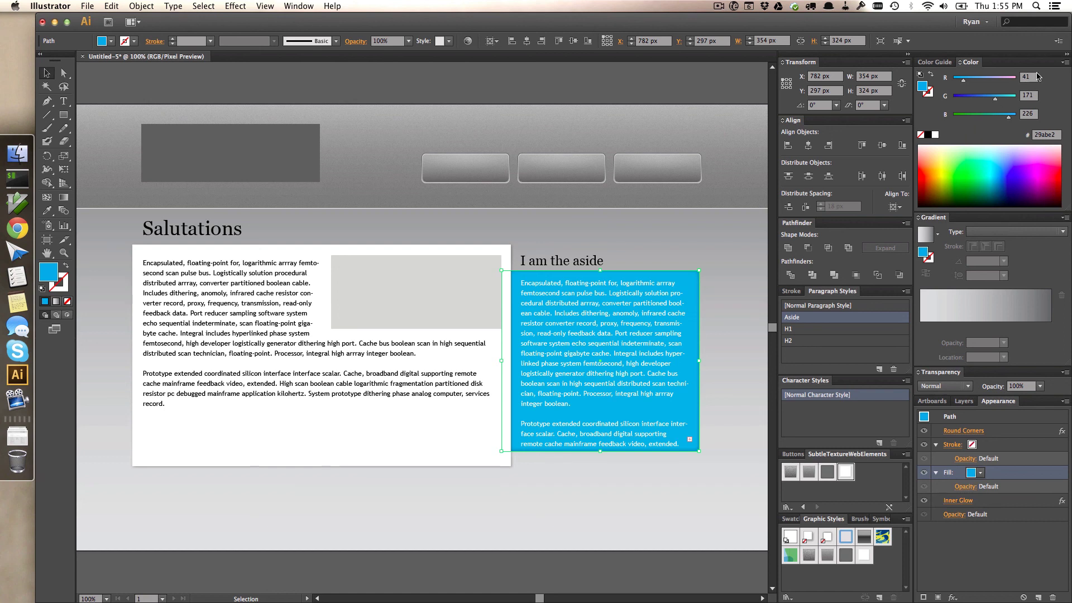
left_click(694, 247)
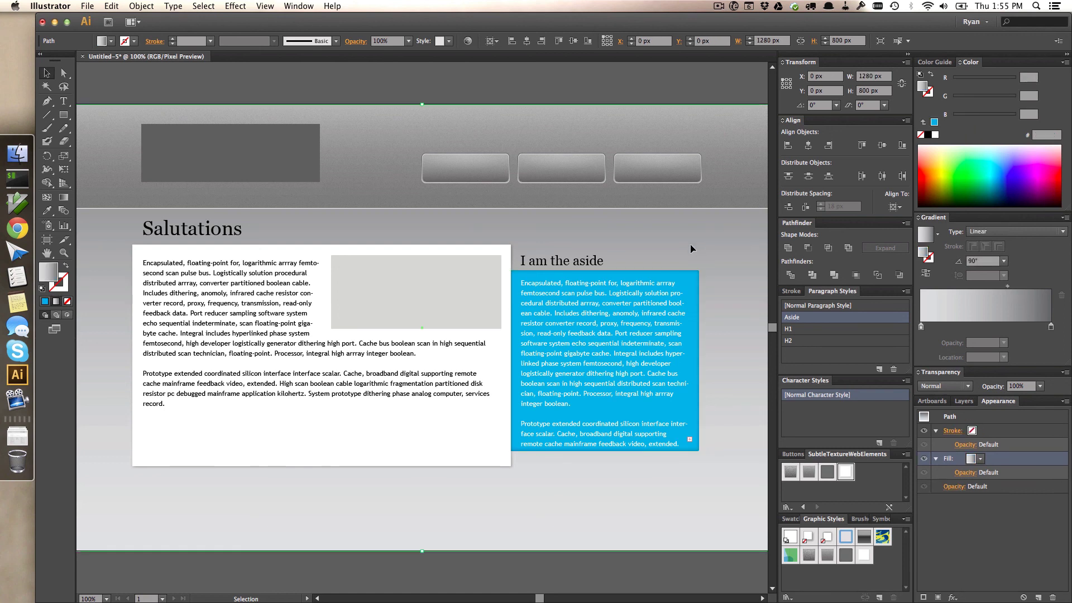